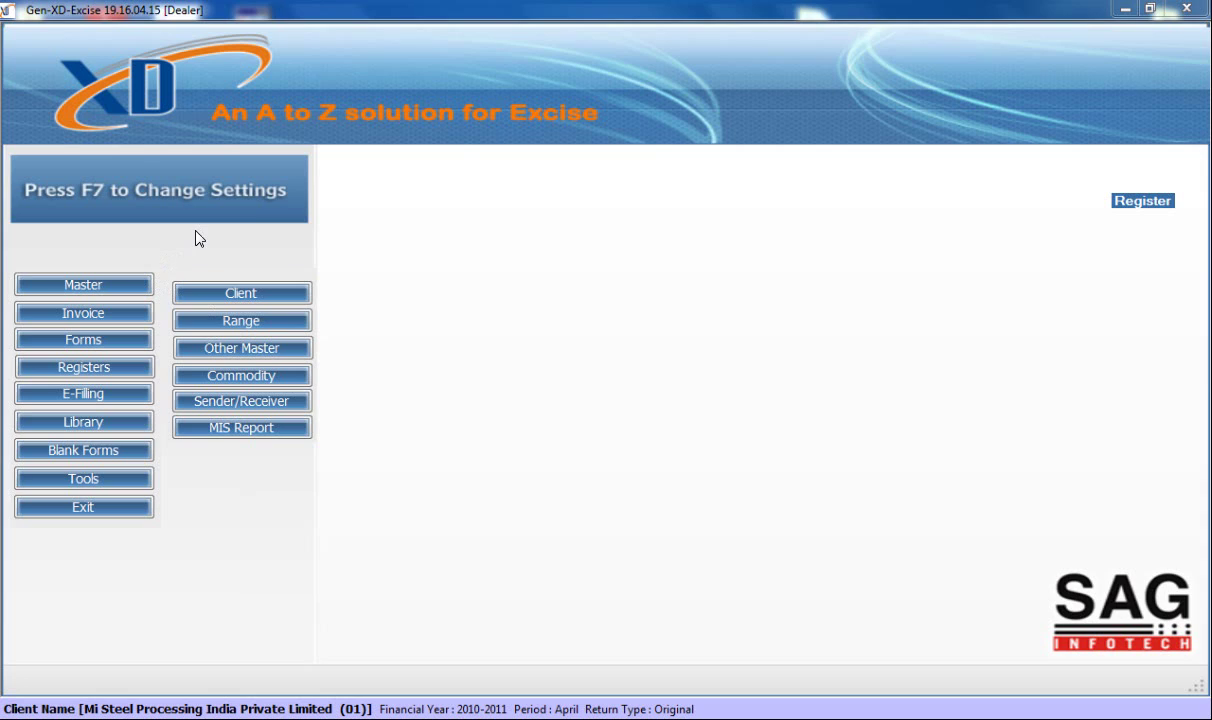
Step: Show the Master submenu listing Client, Range, Commodity and the other masters
{"action": "left_click", "coordinate": [125, 286]}
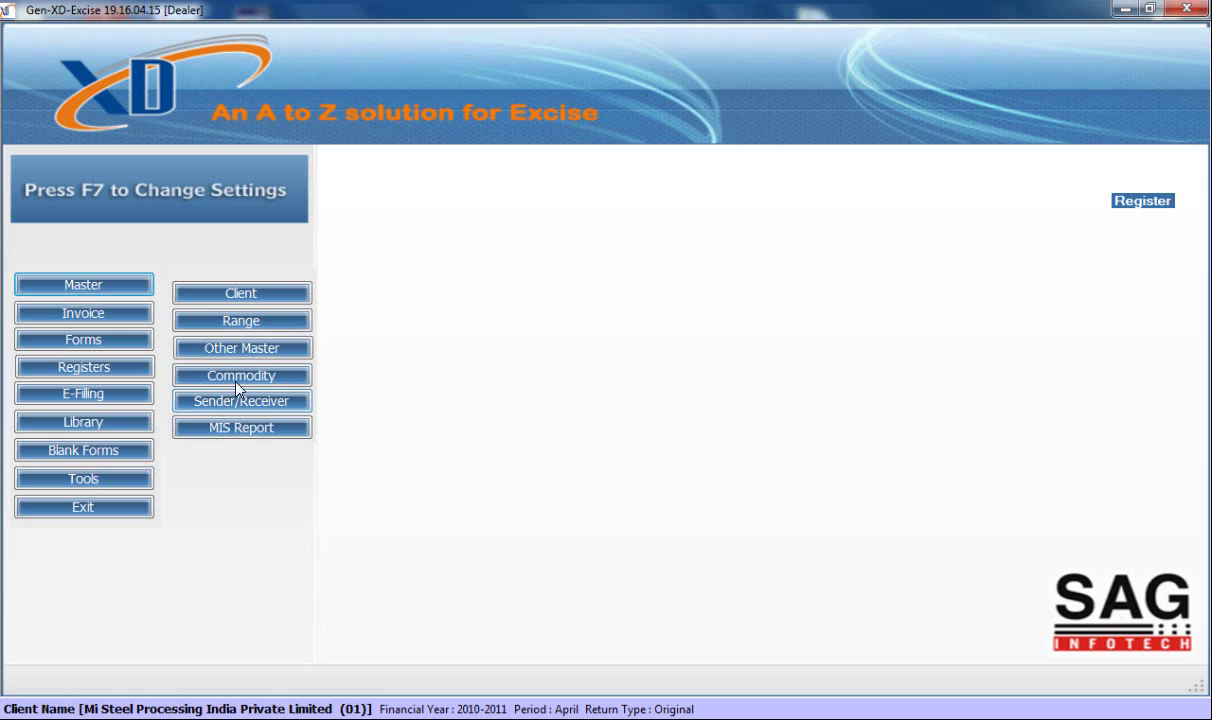
Step: Start a new client in Client Detail, dismiss the last-code message, and open the Category list
{"action": "left_click", "coordinate": [296, 300]}
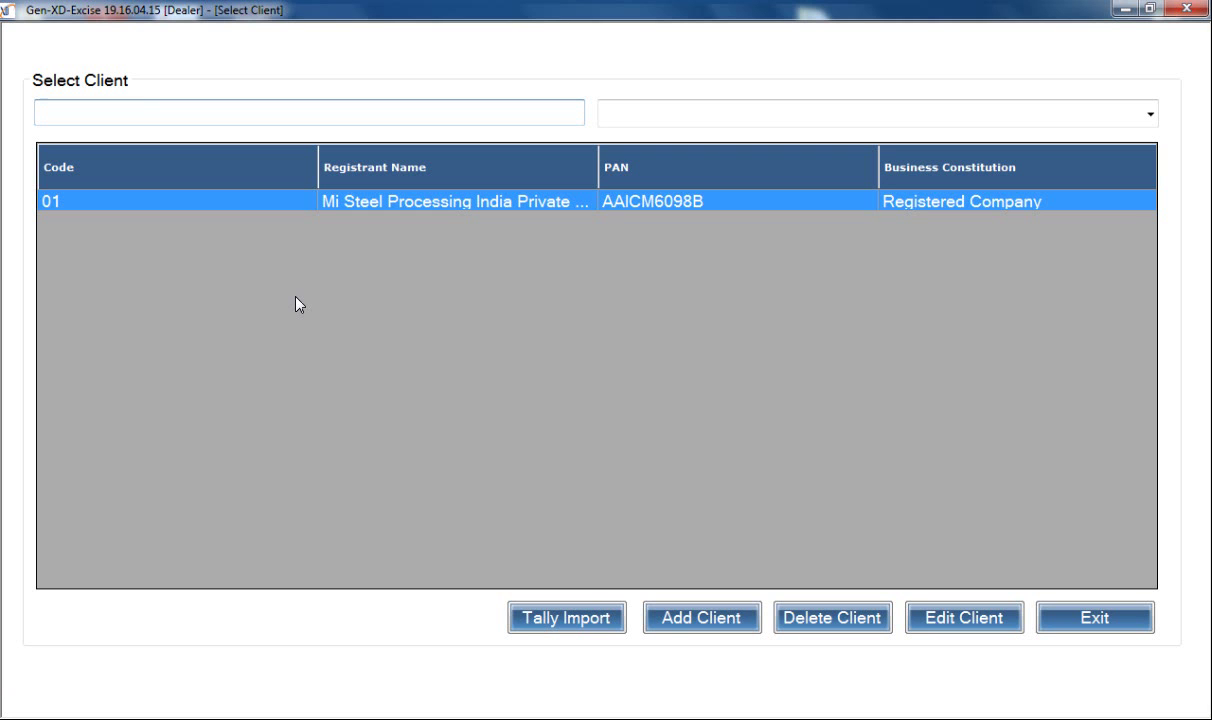
{"action": "left_click", "coordinate": [673, 620]}
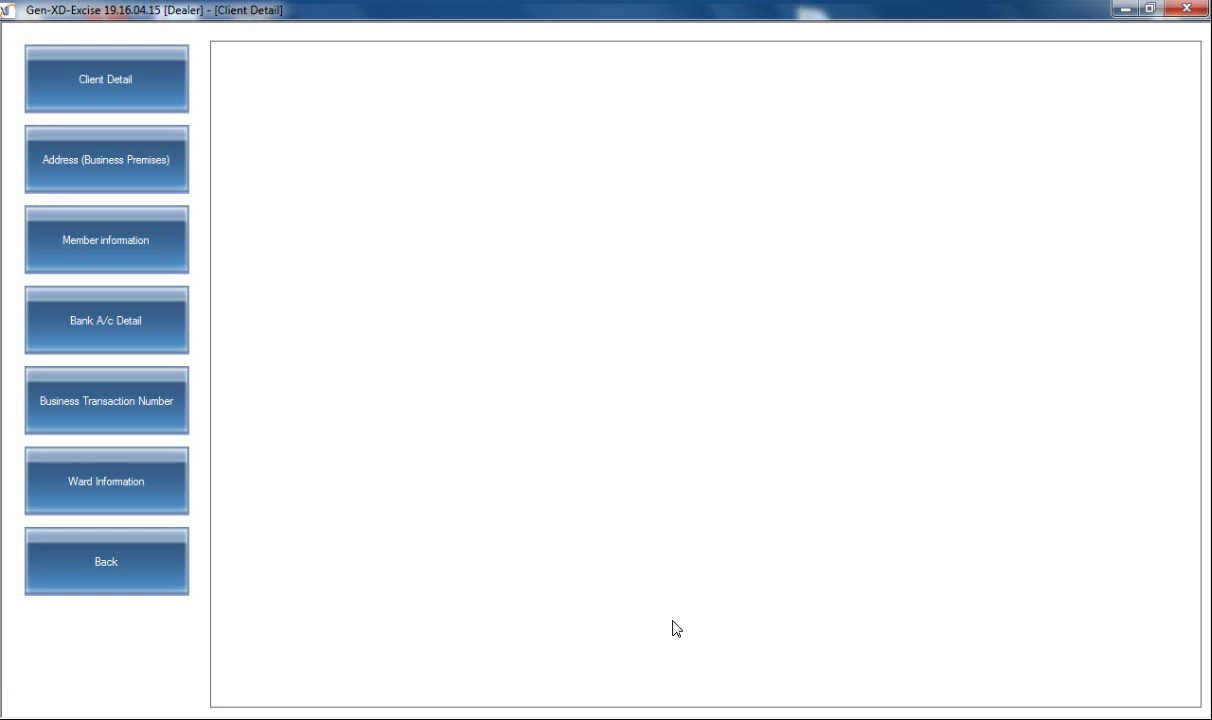
{"action": "left_click", "coordinate": [127, 78]}
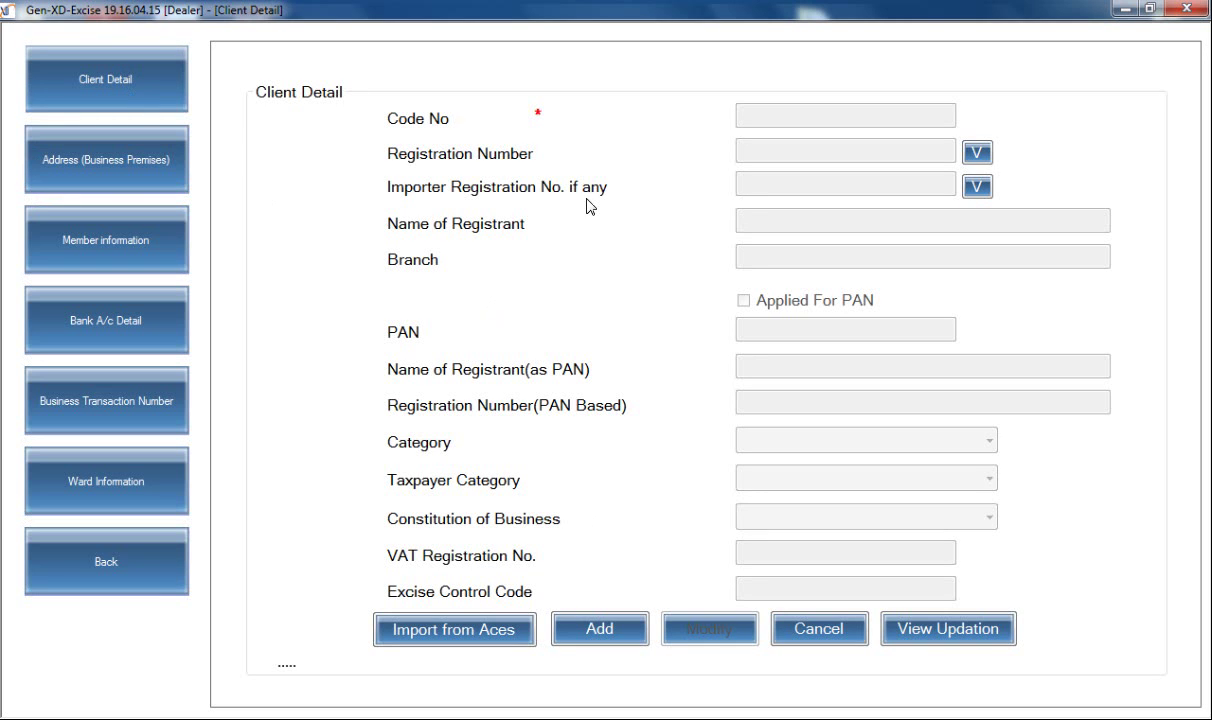
{"action": "left_click", "coordinate": [572, 632]}
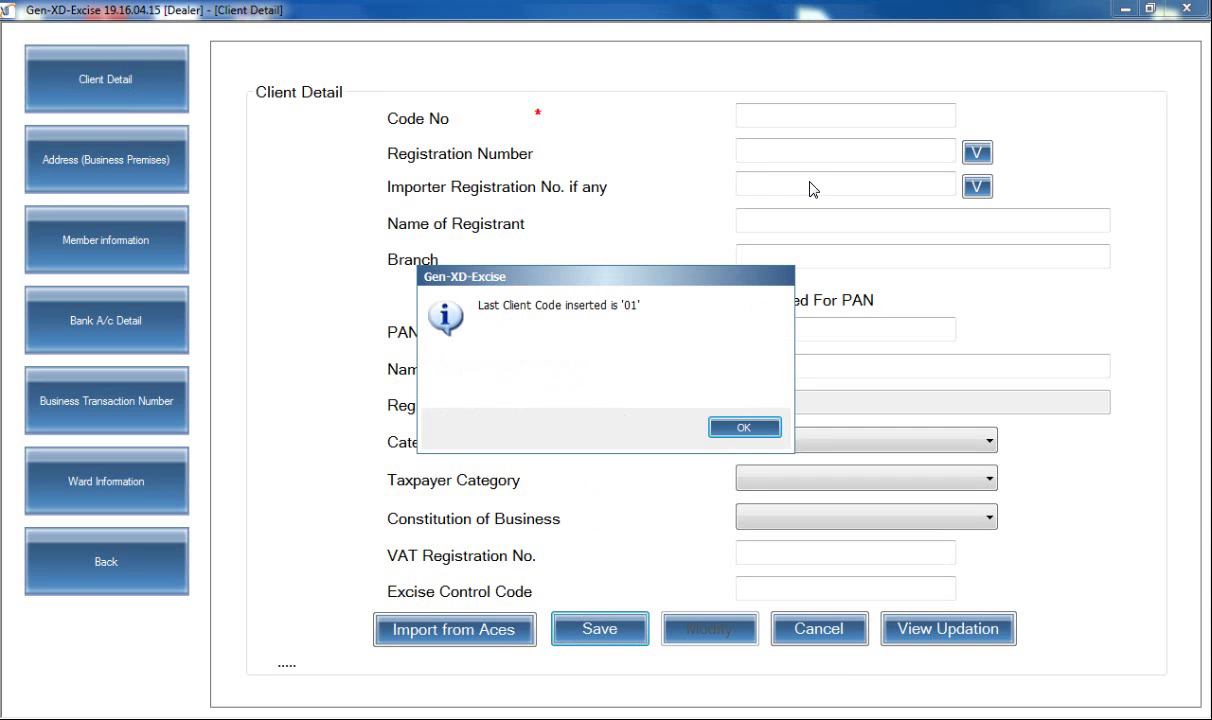
{"action": "left_click", "coordinate": [748, 430]}
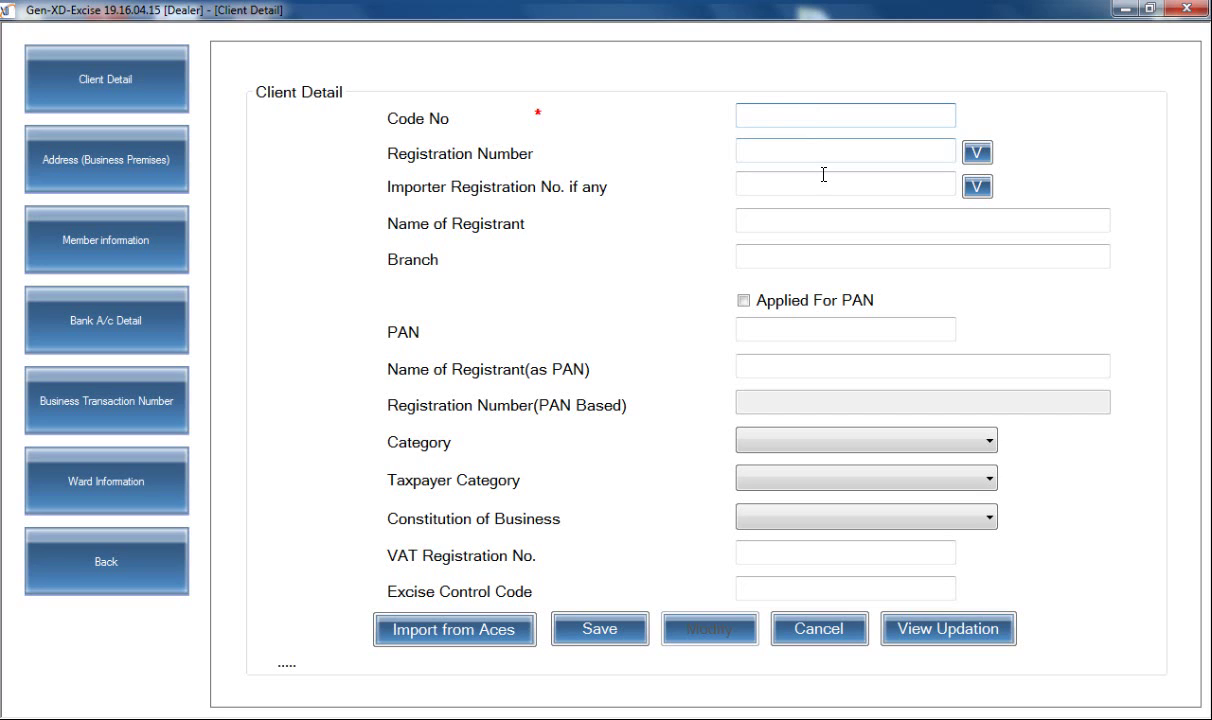
{"action": "left_click", "coordinate": [803, 226]}
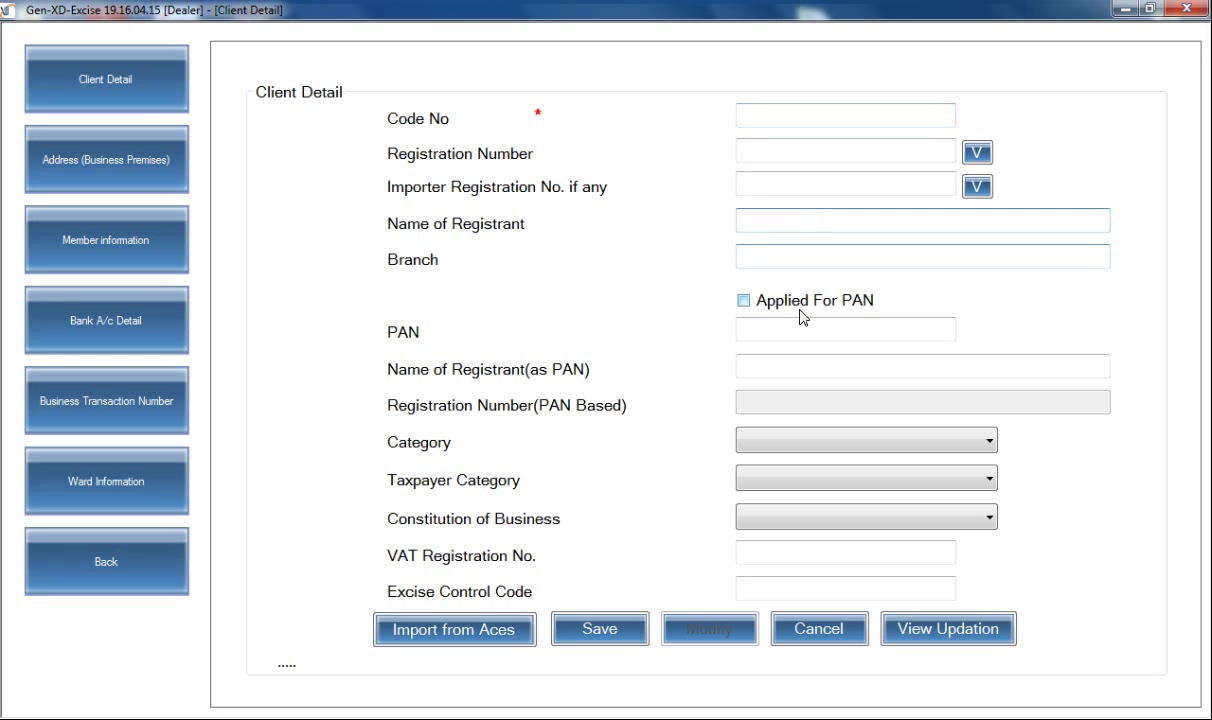
{"action": "left_click", "coordinate": [798, 441]}
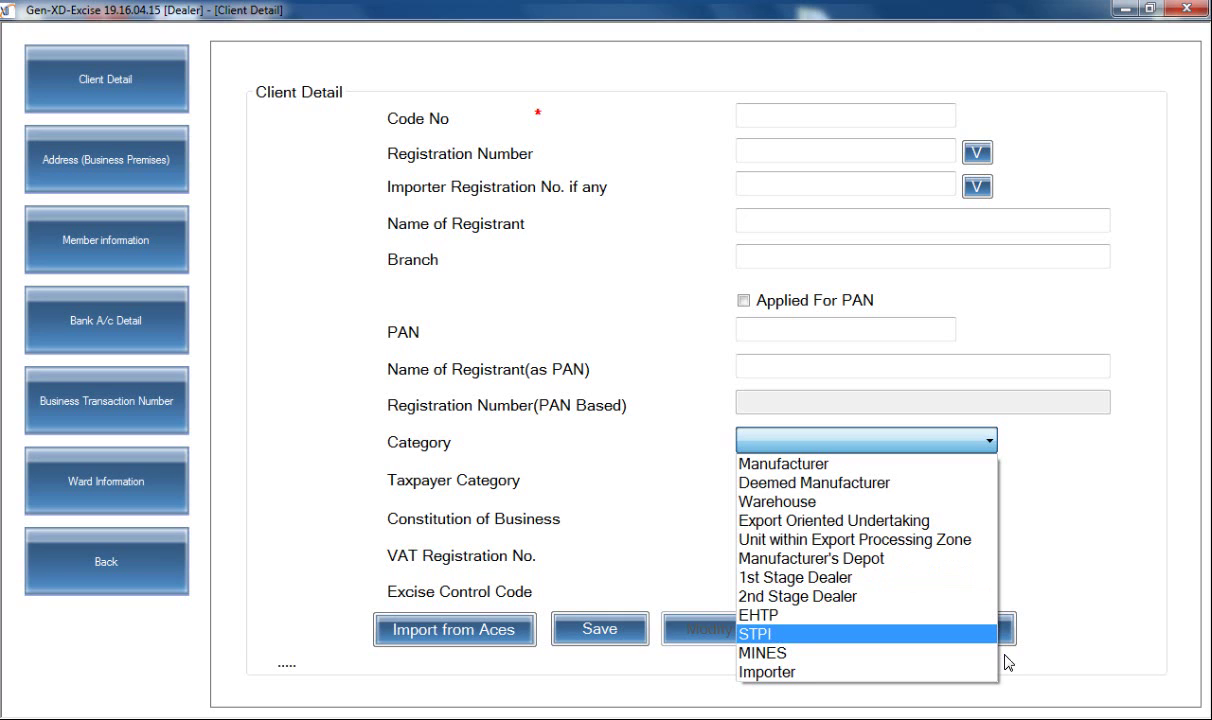
Step: Close the Category and Taxpayer Category lists without choosing a value
{"action": "left_click", "coordinate": [1082, 590]}
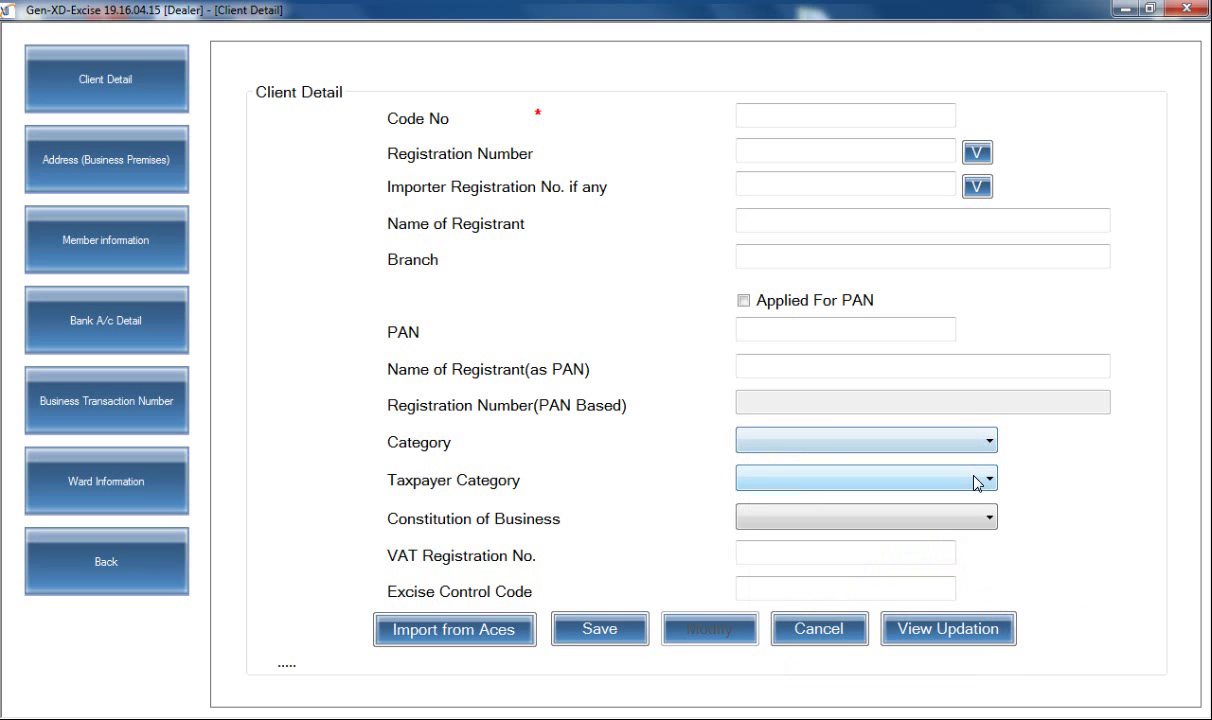
{"action": "left_click", "coordinate": [905, 480]}
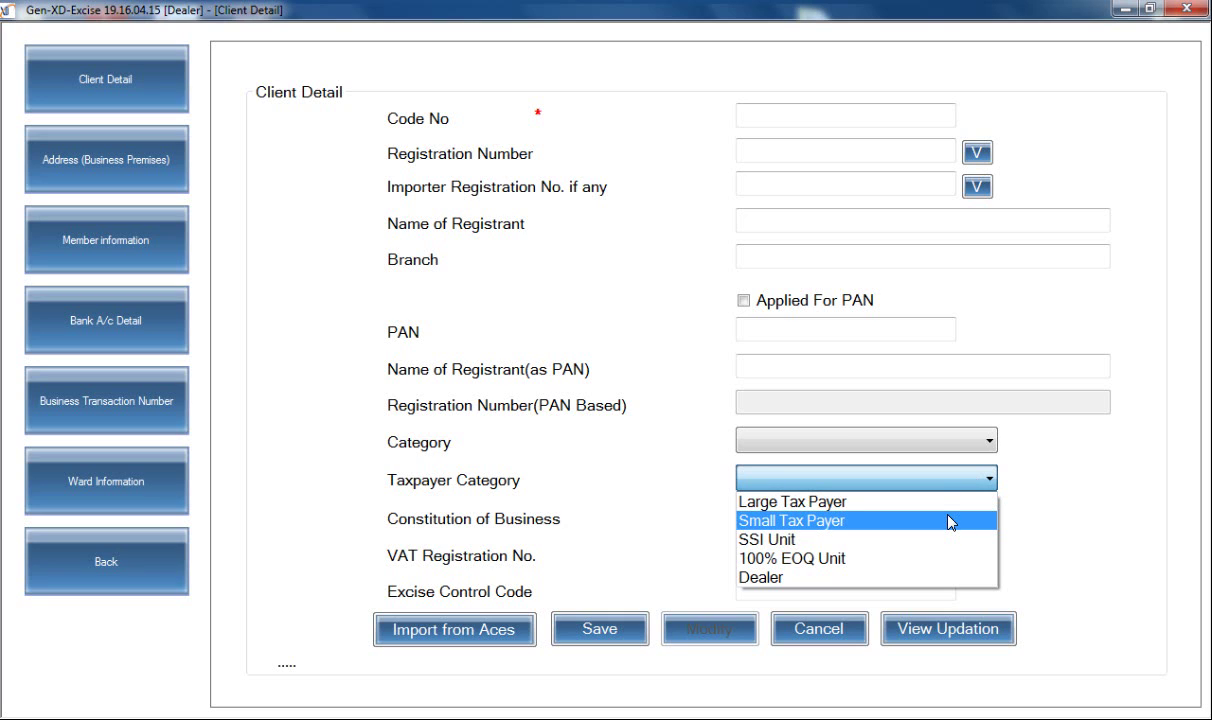
{"action": "left_click", "coordinate": [1101, 574]}
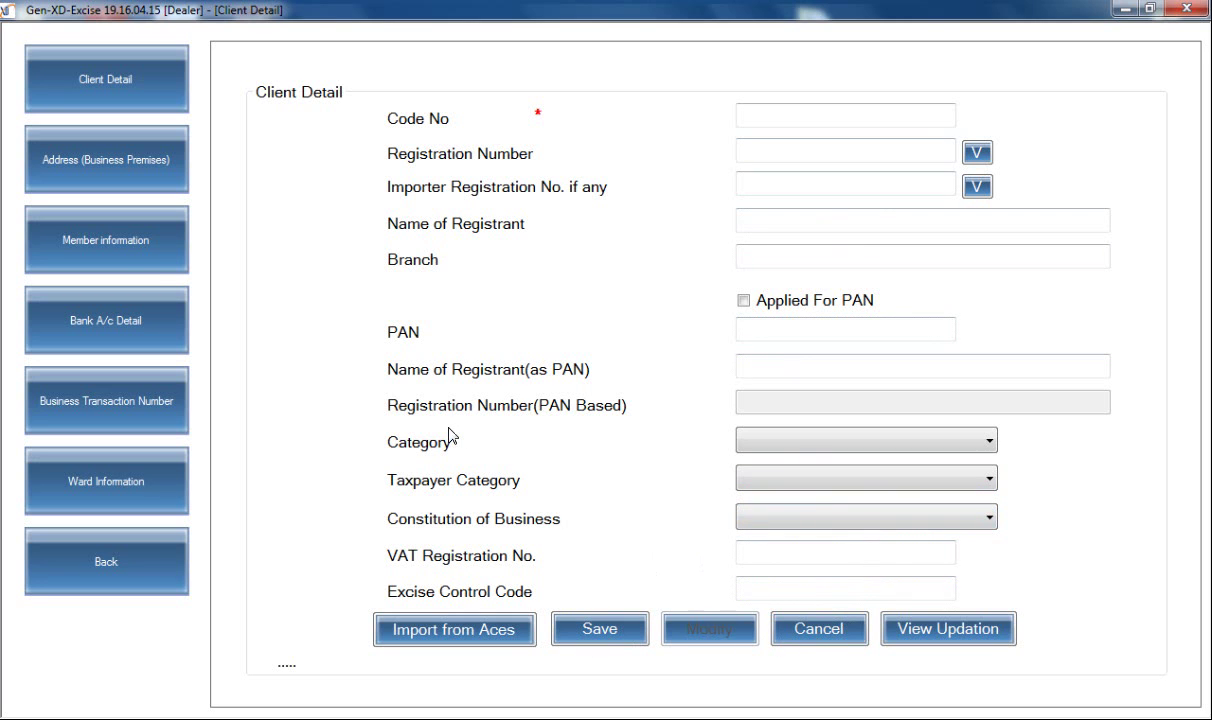
Step: View the Address, Member information and Bank A/c Detail pages, then return to the main menu with client 01
{"action": "left_click", "coordinate": [115, 177]}
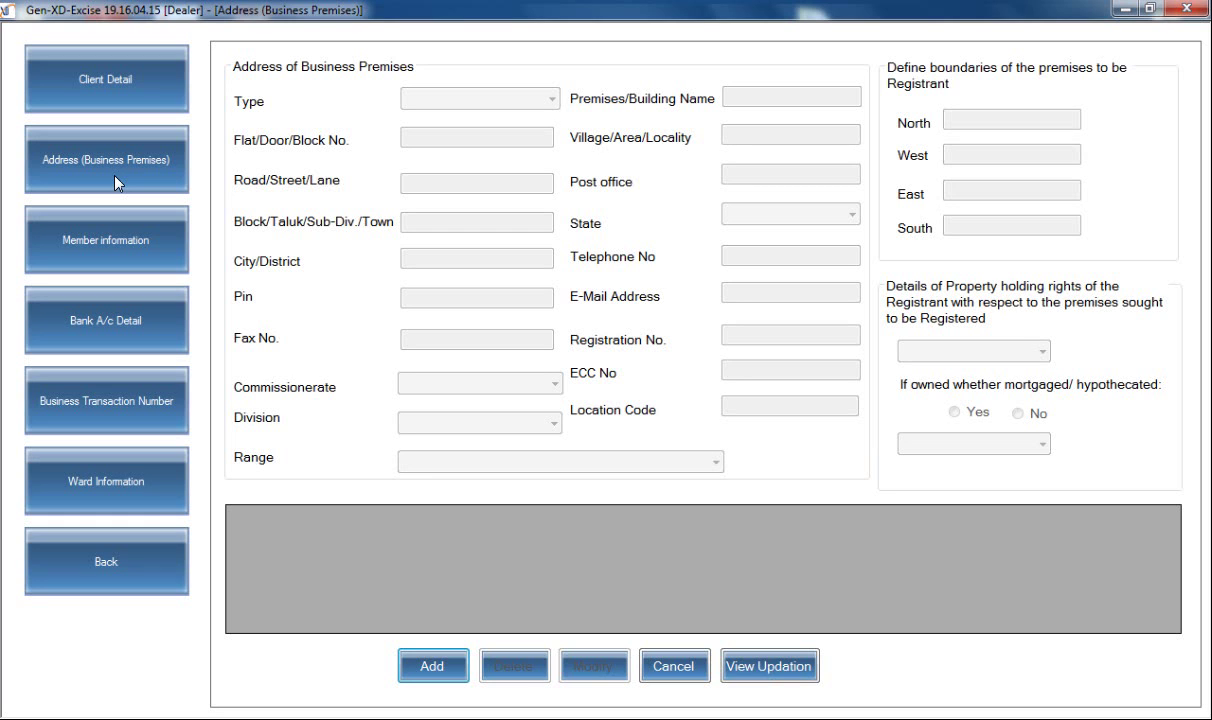
{"action": "left_click", "coordinate": [93, 250]}
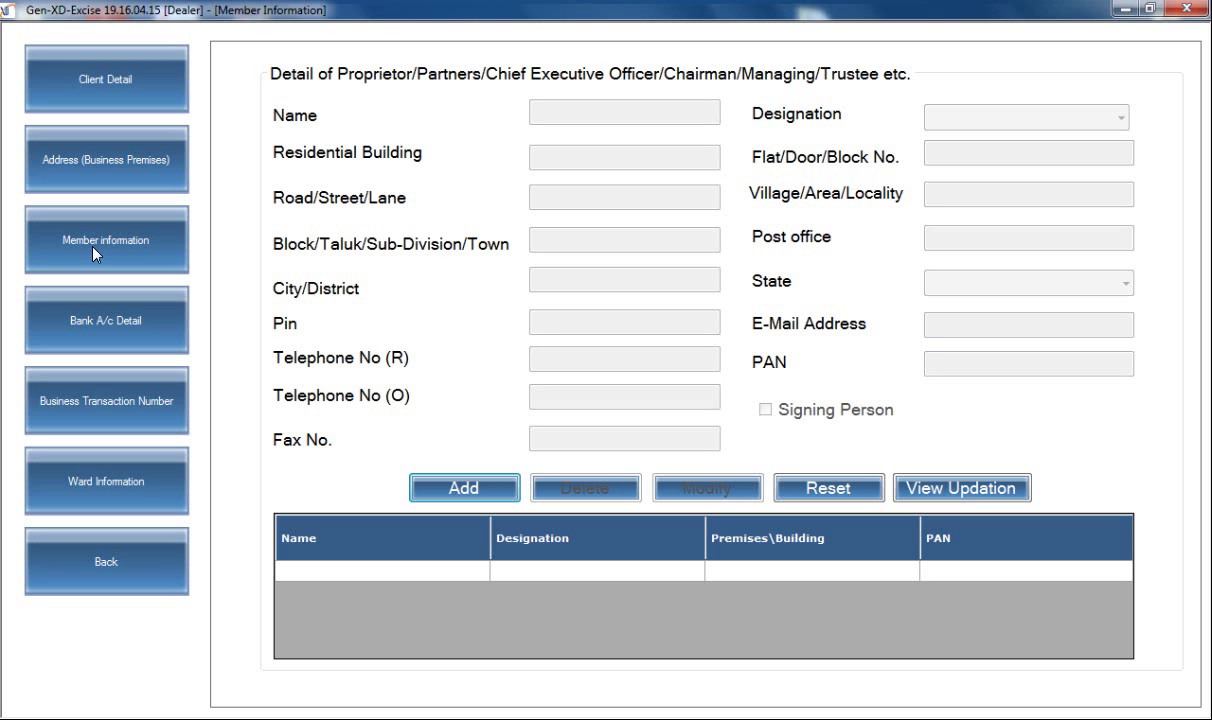
{"action": "left_click", "coordinate": [116, 313]}
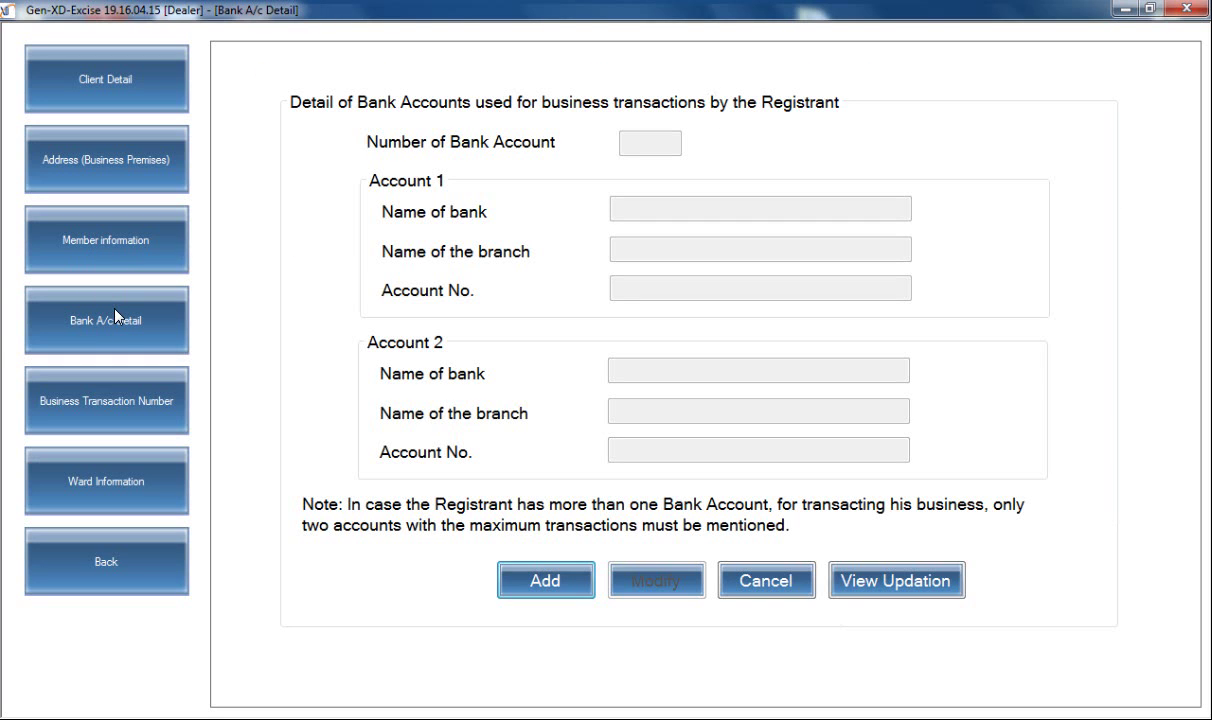
{"action": "left_click", "coordinate": [108, 552]}
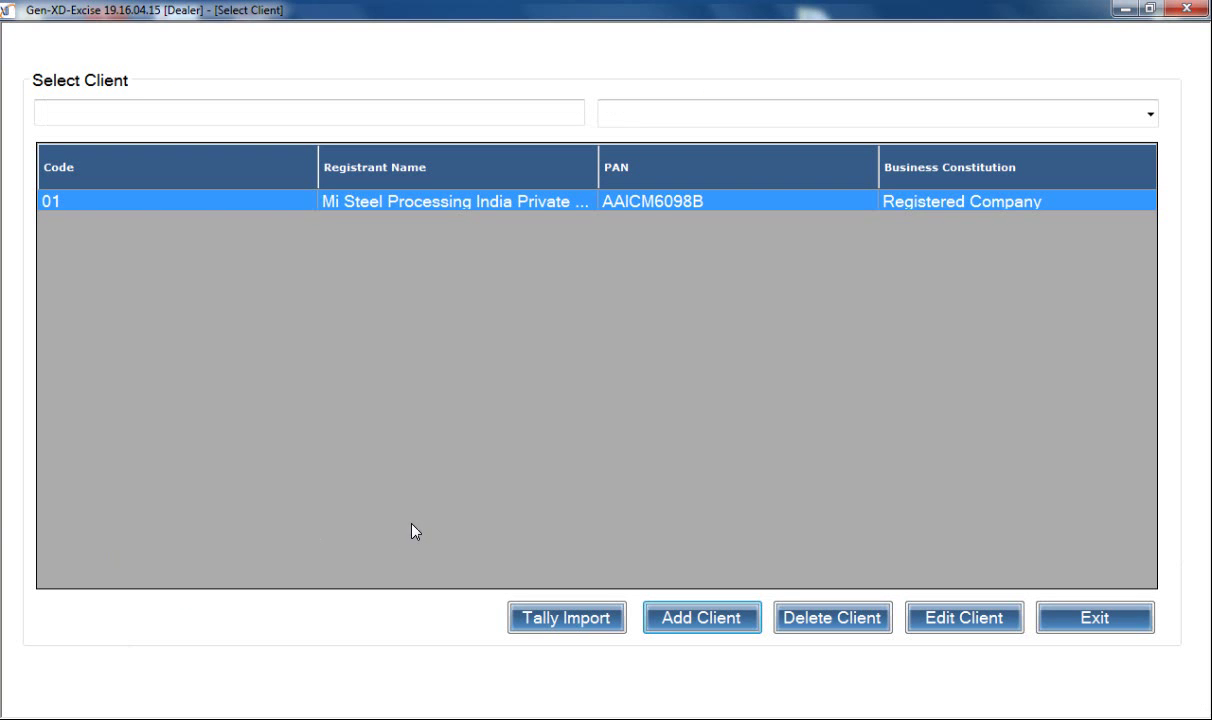
{"action": "left_click", "coordinate": [1073, 628]}
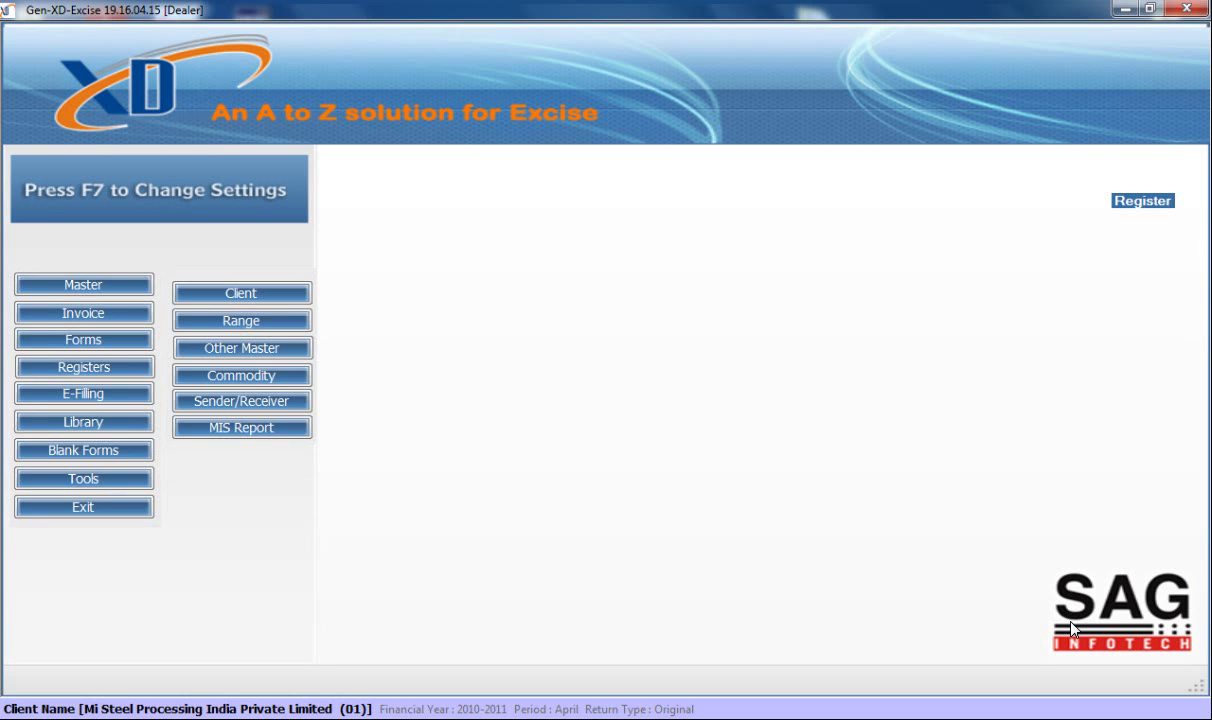
Step: Open Range Master, begin a new range entry, and look up the location on the ACES website
{"action": "left_click", "coordinate": [261, 324]}
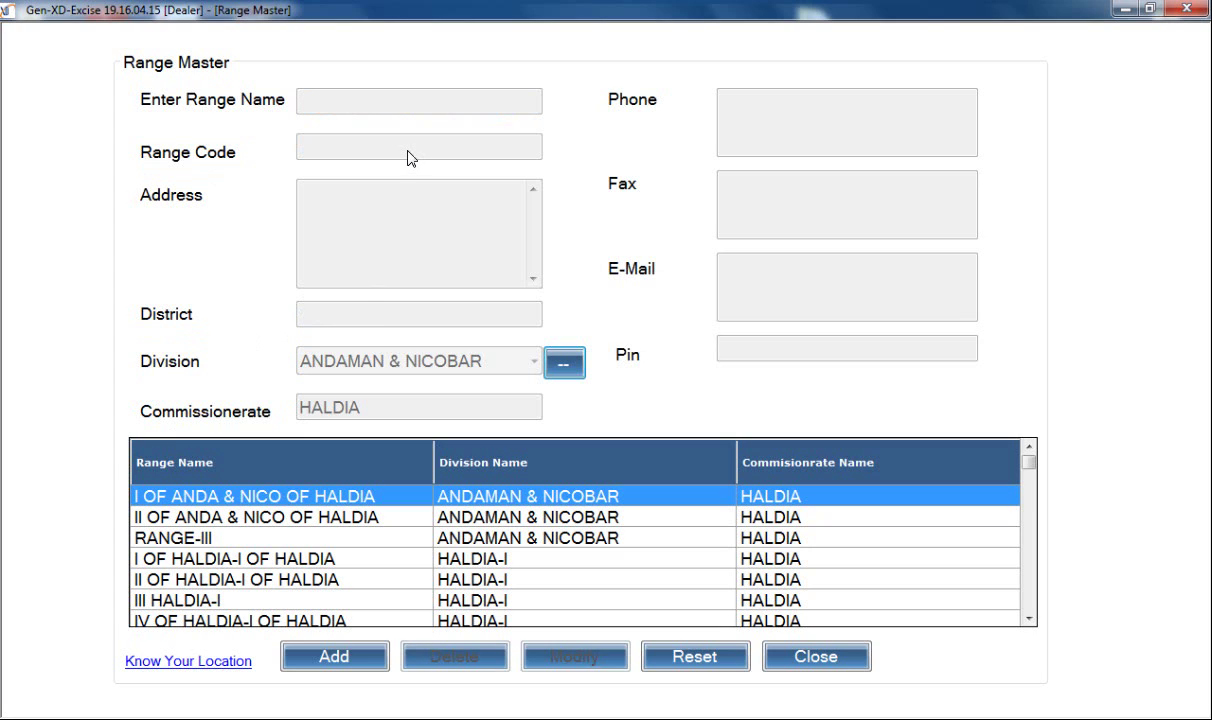
{"action": "left_click", "coordinate": [335, 657]}
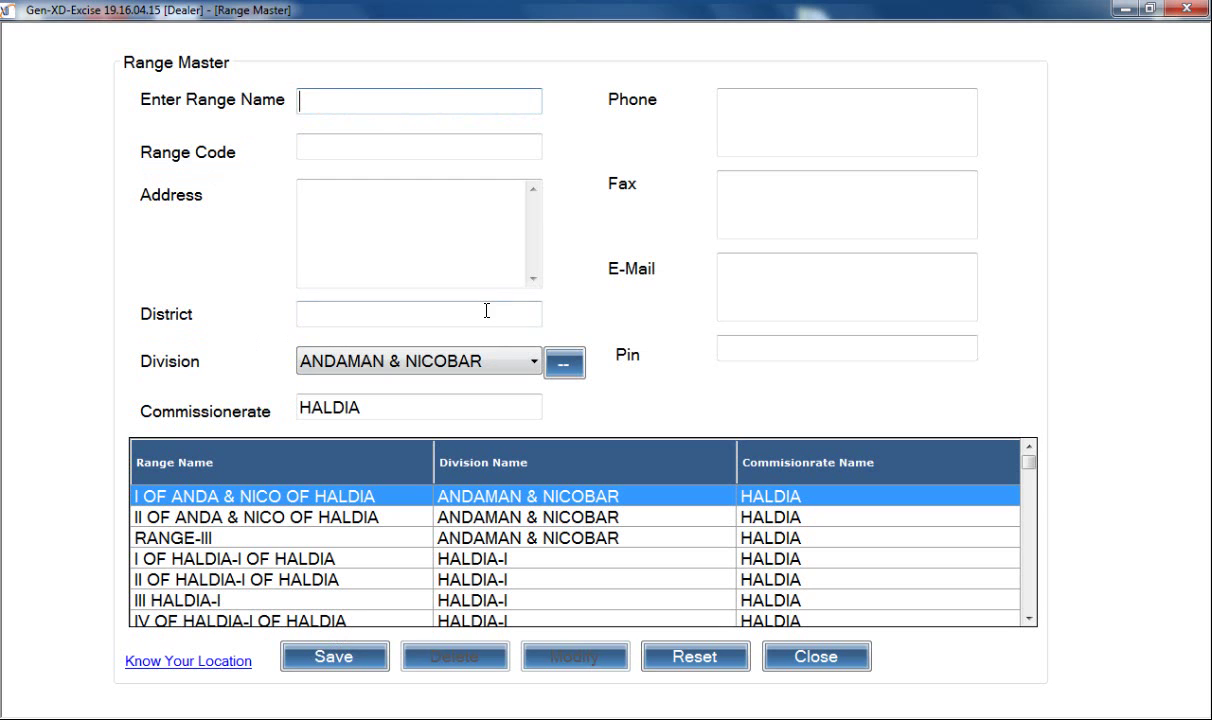
{"action": "left_click_drag", "start_coordinate": [1029, 464], "coordinate": [1029, 509]}
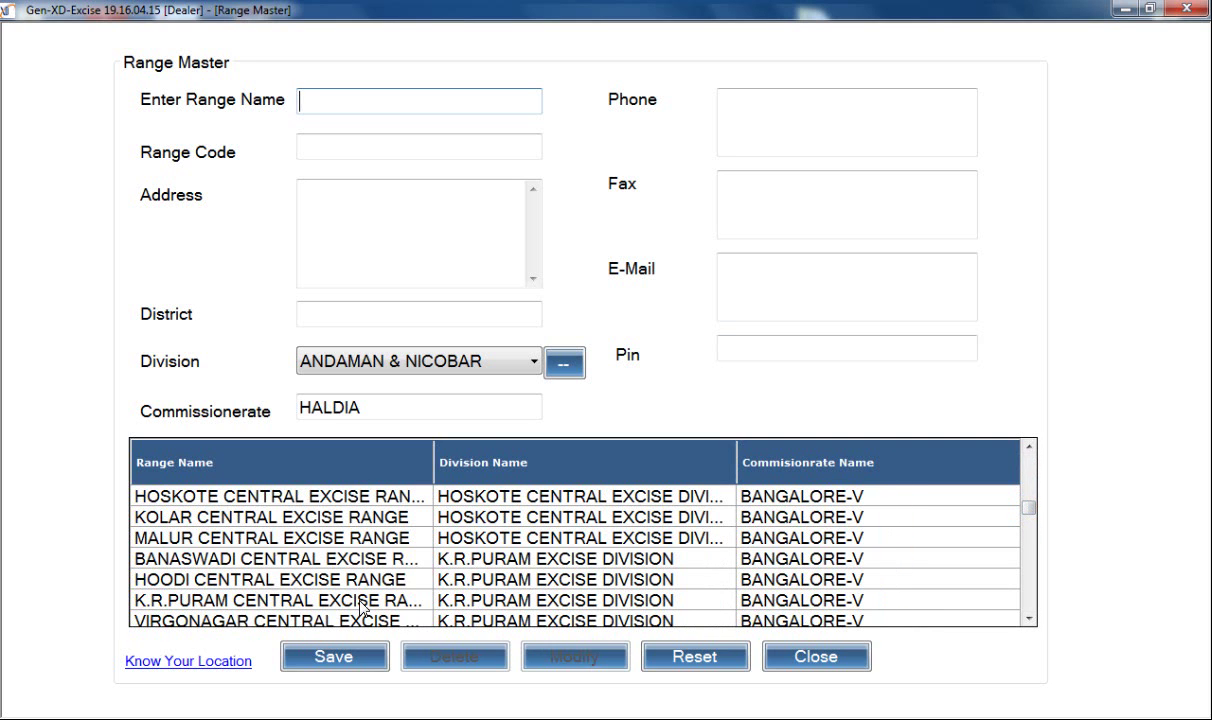
{"action": "left_click", "coordinate": [238, 664]}
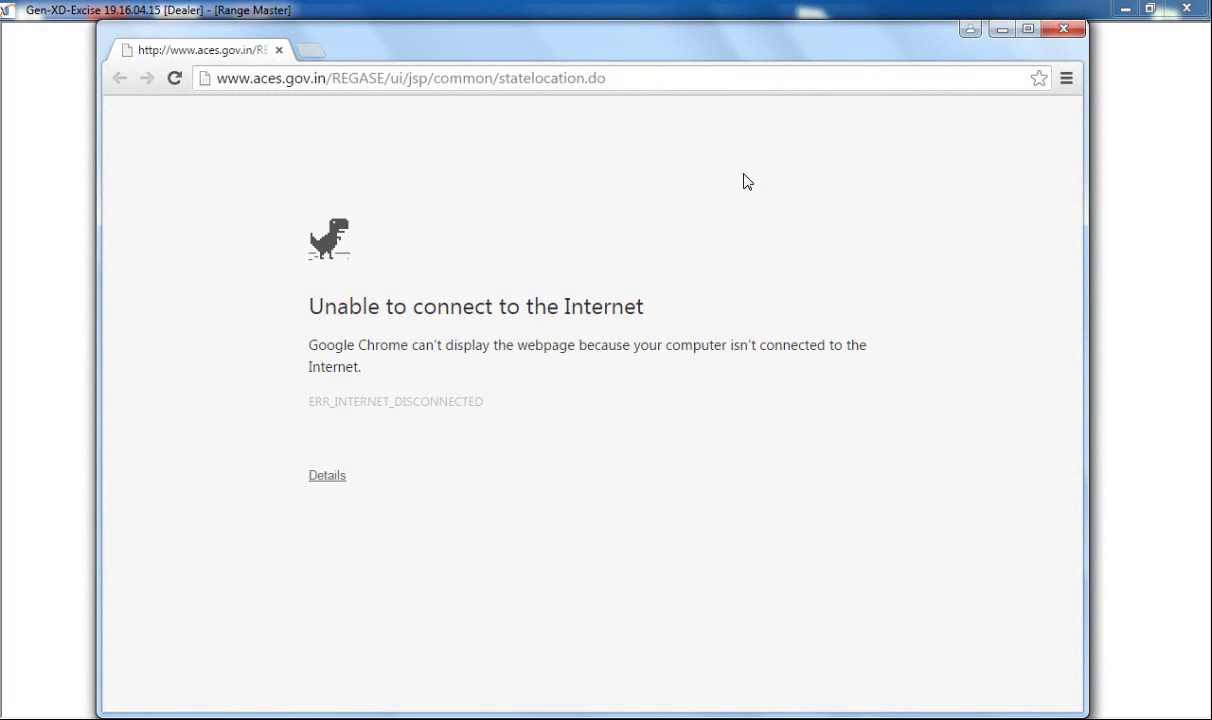
Step: Close the Chrome window whose ACES location page failed to load
{"action": "left_click", "coordinate": [1064, 29]}
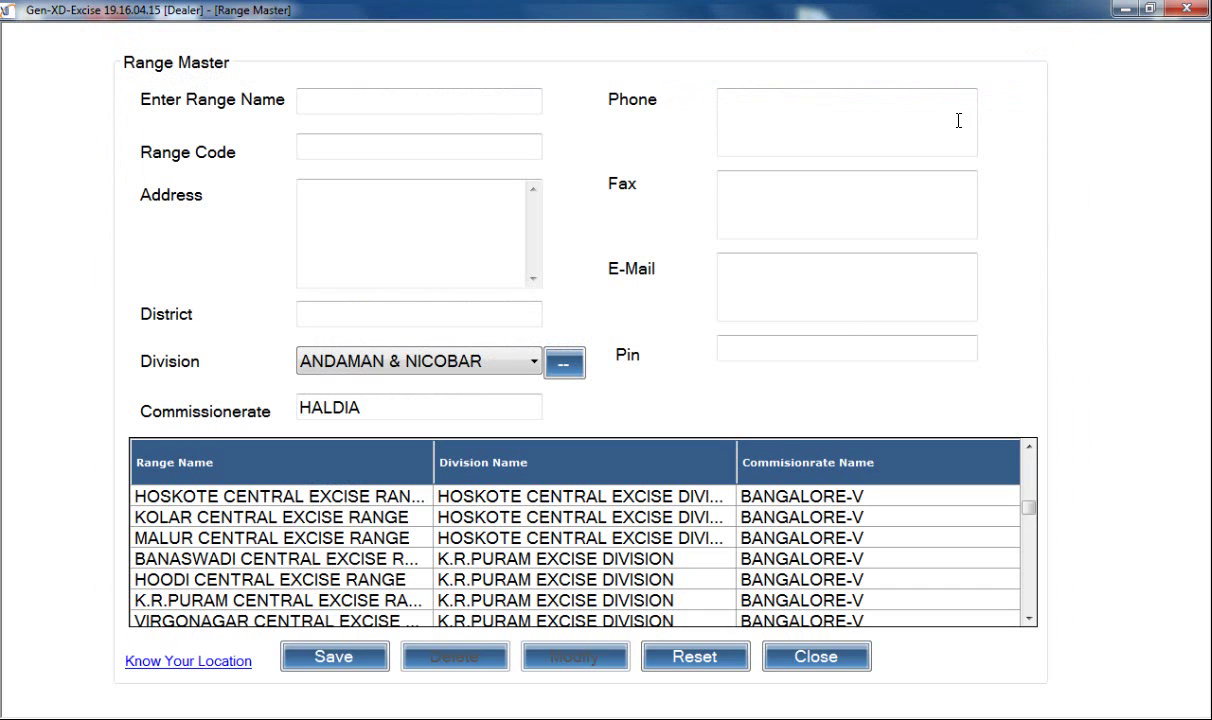
Step: Close Range Master and dismiss the select-client warnings from Other Master and Commodity Master
{"action": "left_click", "coordinate": [788, 668]}
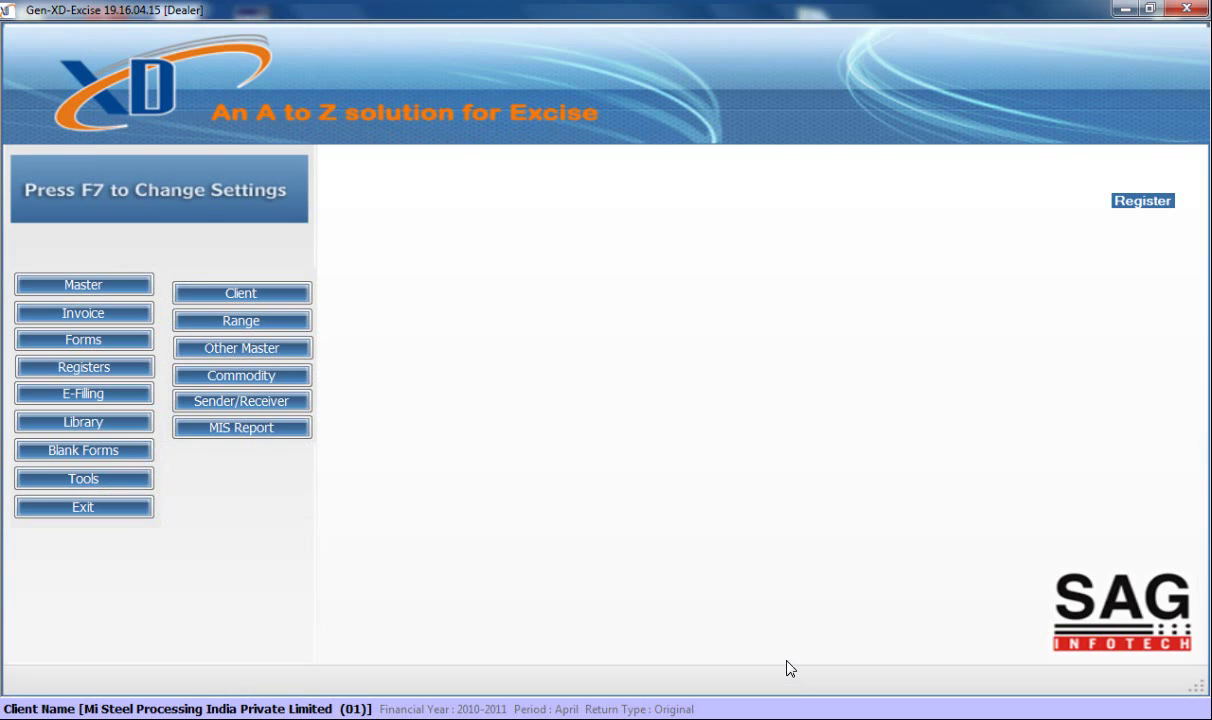
{"action": "left_click", "coordinate": [295, 349]}
{"action": "left_click", "coordinate": [745, 430]}
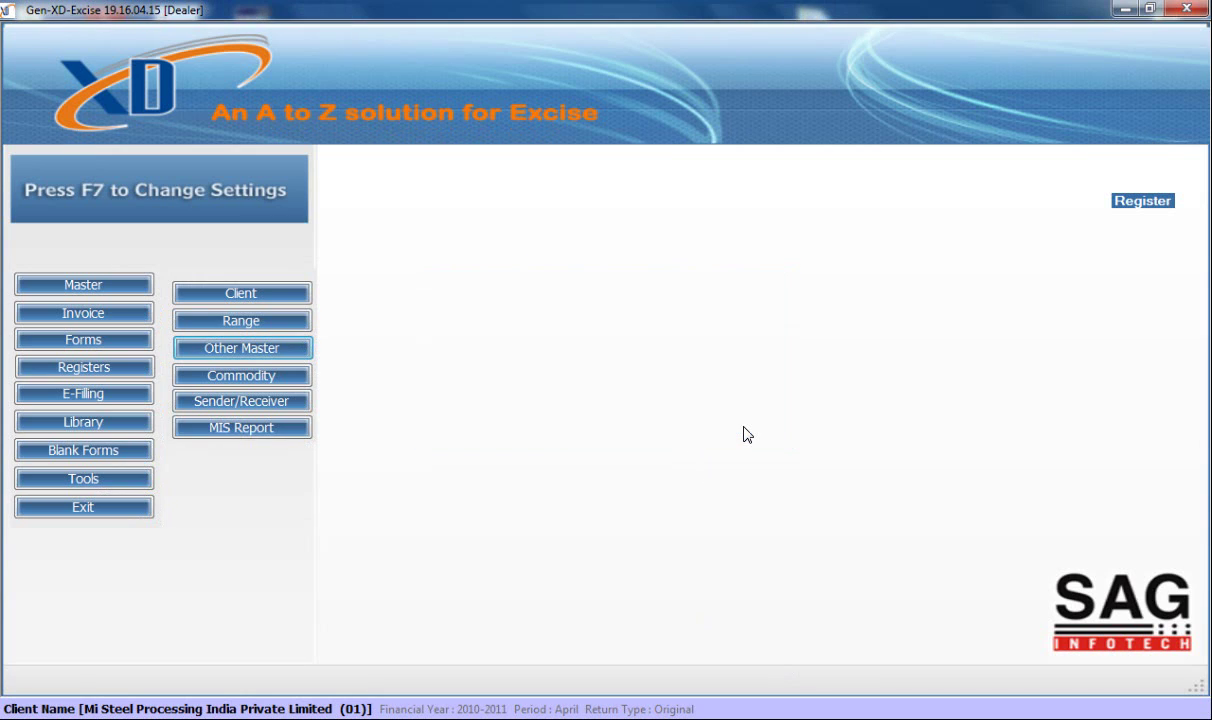
{"action": "left_click", "coordinate": [295, 376]}
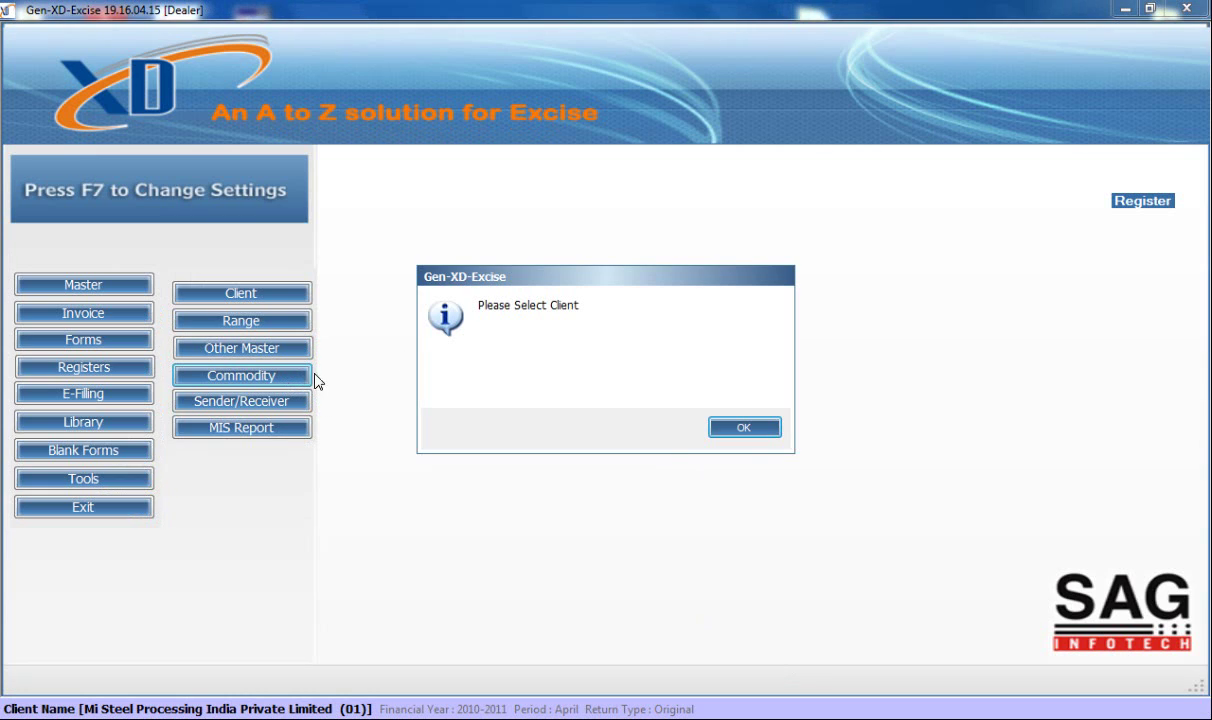
{"action": "left_click", "coordinate": [745, 429]}
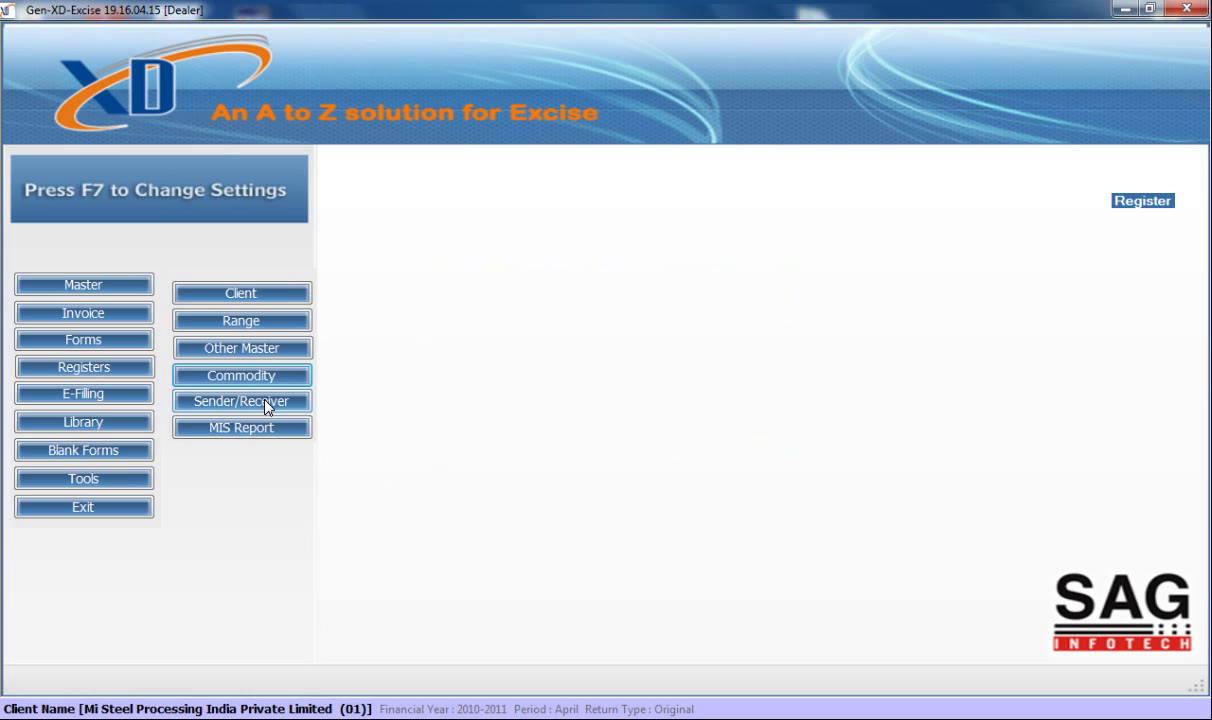
Step: Load client 01 from the client list and accept the financial year message
{"action": "left_click", "coordinate": [288, 300]}
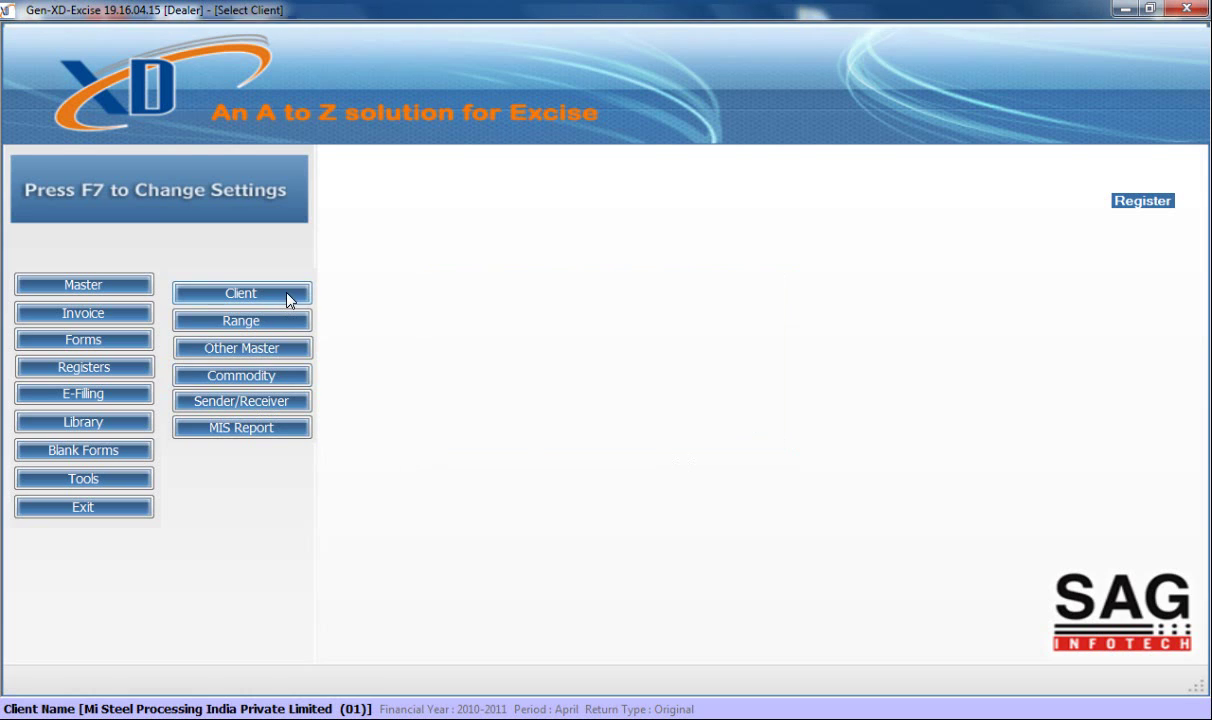
{"action": "double_click", "coordinate": [475, 207]}
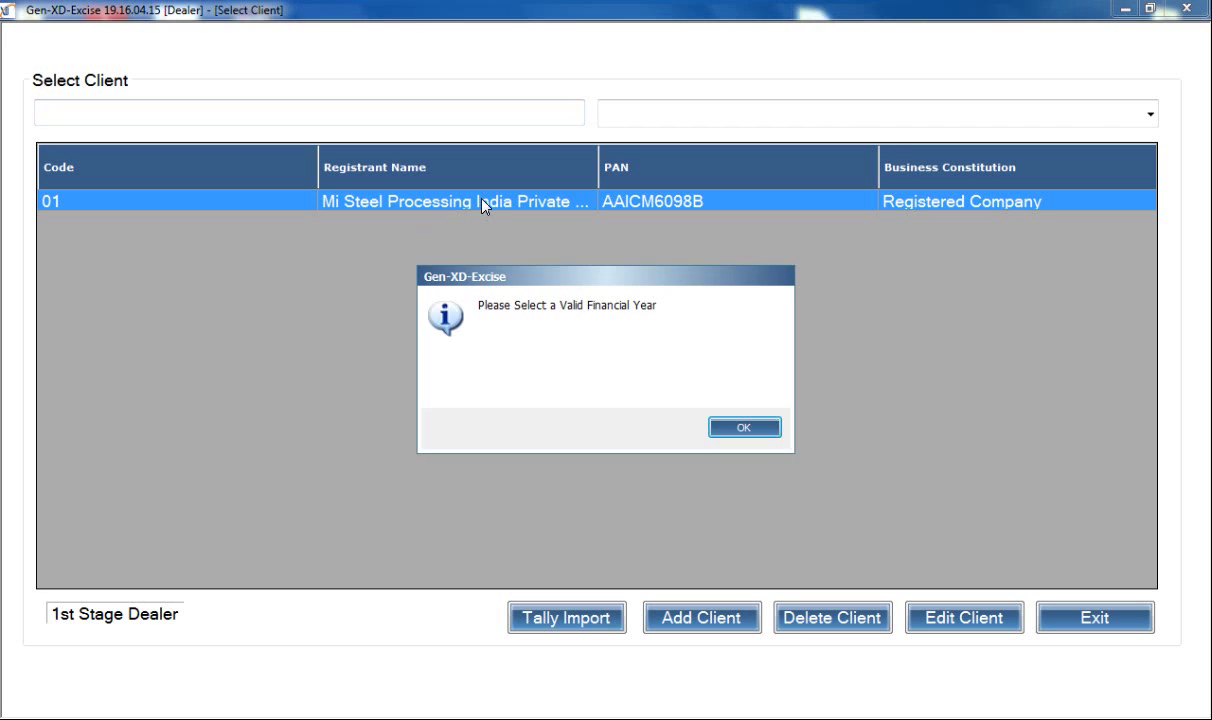
{"action": "left_click", "coordinate": [744, 428]}
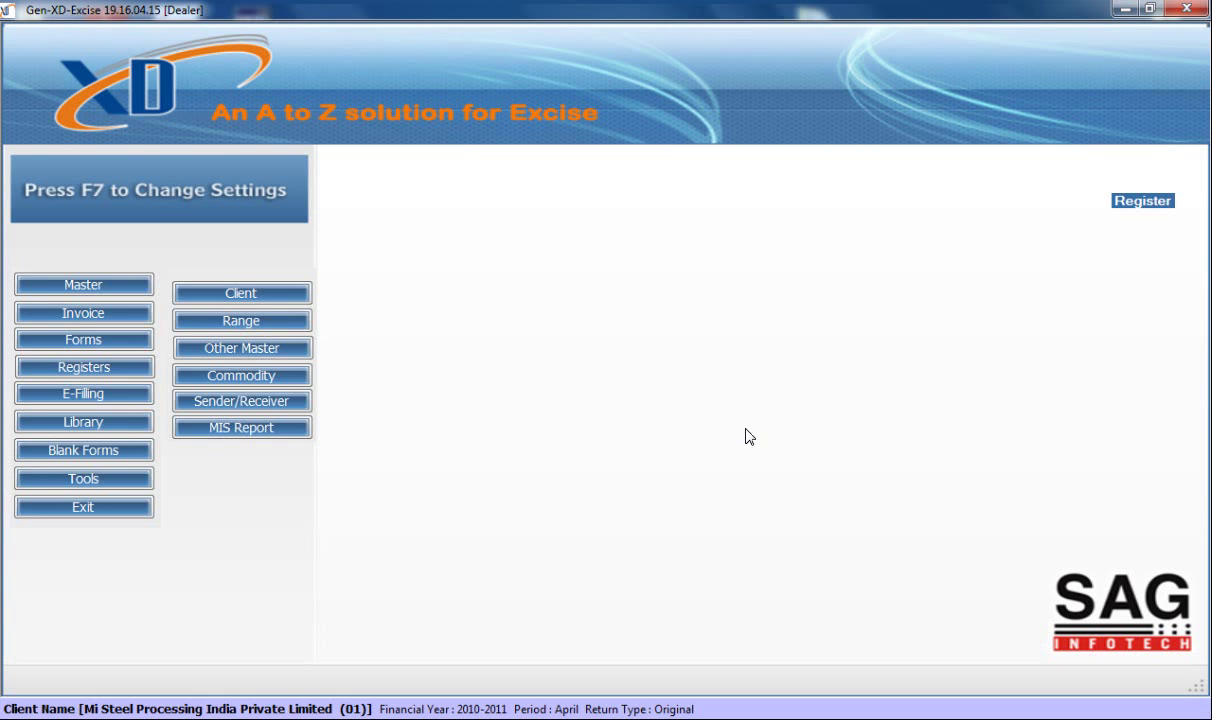
Step: In Commodity Master, set the first row's Type of Goods to Principle Input and show the Excel options
{"action": "left_click", "coordinate": [281, 385]}
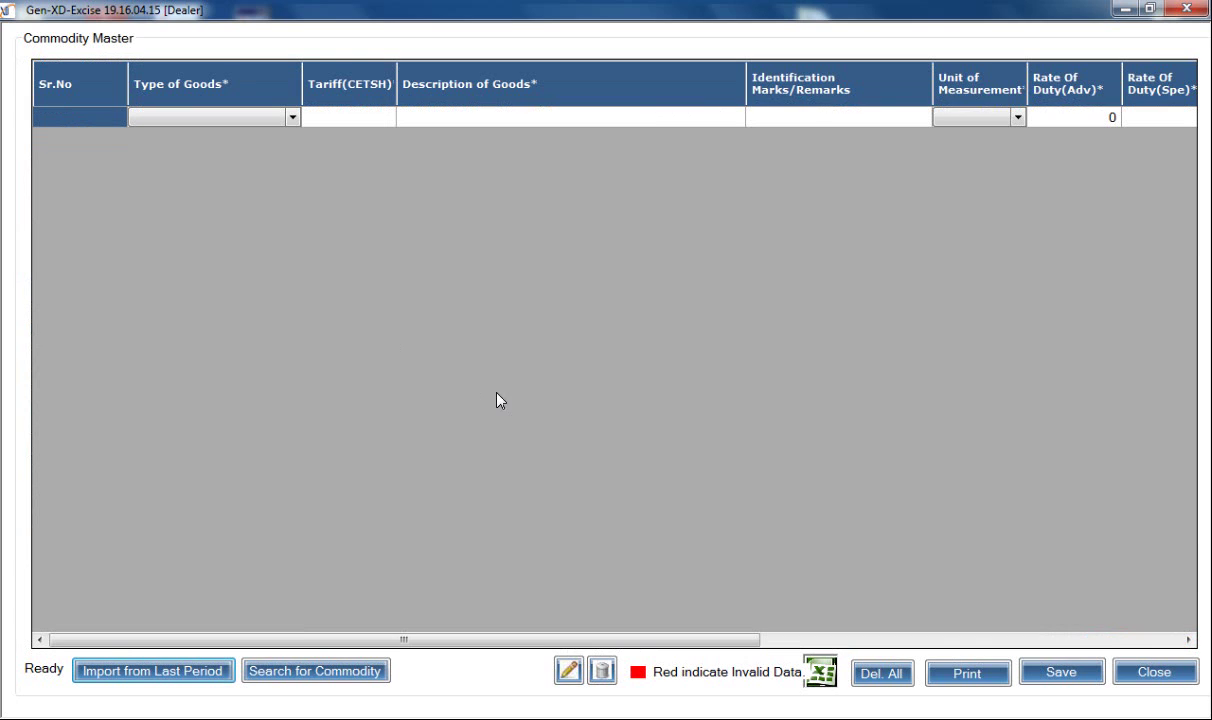
{"action": "left_click", "coordinate": [289, 119]}
{"action": "left_click", "coordinate": [288, 119]}
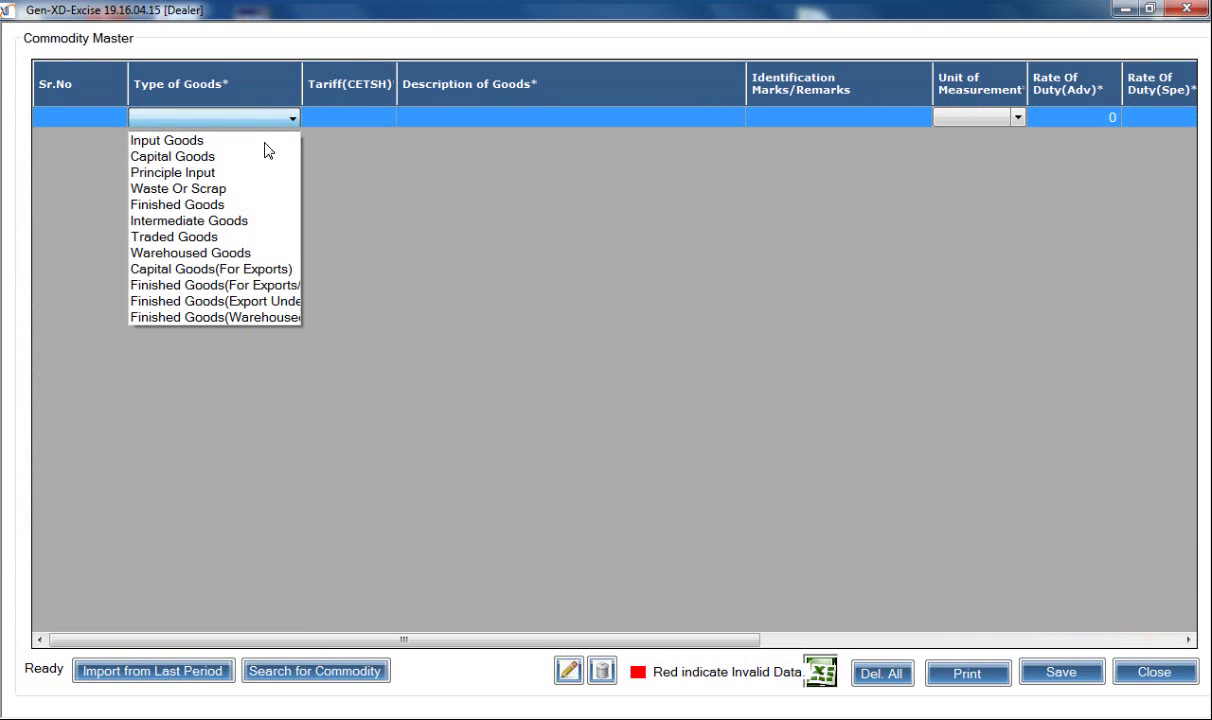
{"action": "left_click", "coordinate": [280, 172]}
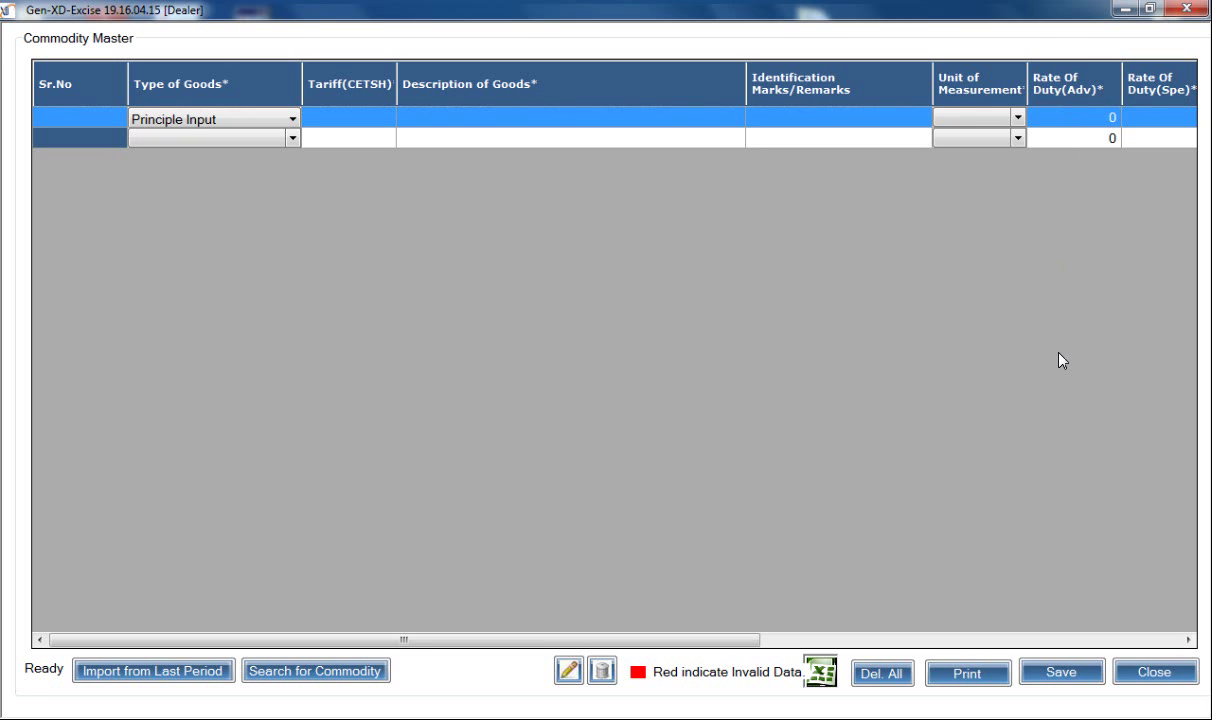
{"action": "left_click", "coordinate": [824, 676]}
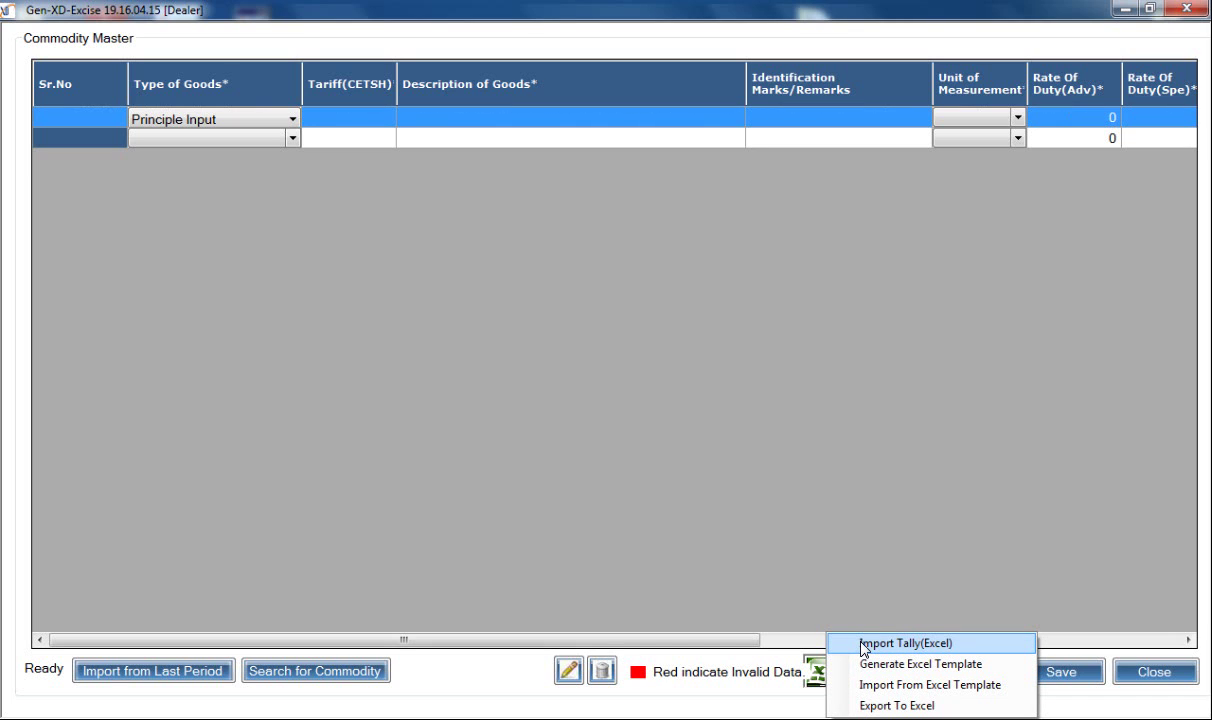
Step: Export the Commodity Master to an Excel file named comm on the Desktop, then minimize the program
{"action": "left_click", "coordinate": [874, 705]}
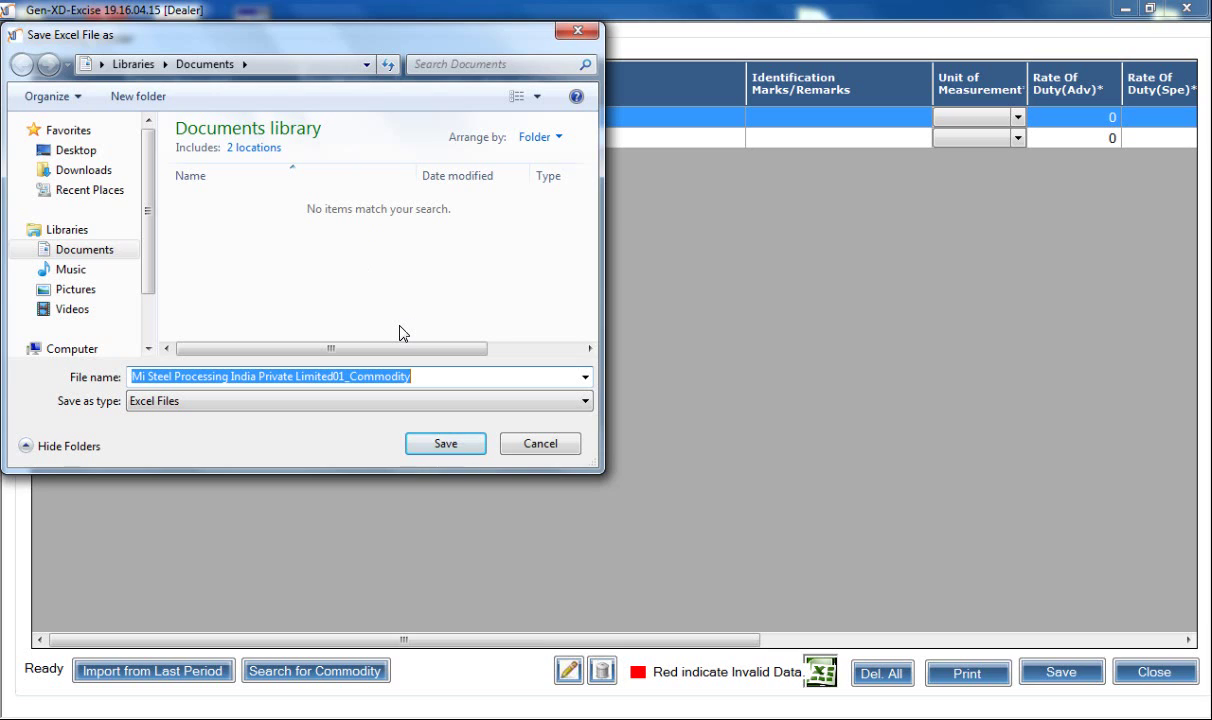
{"action": "type", "text": "comm"}
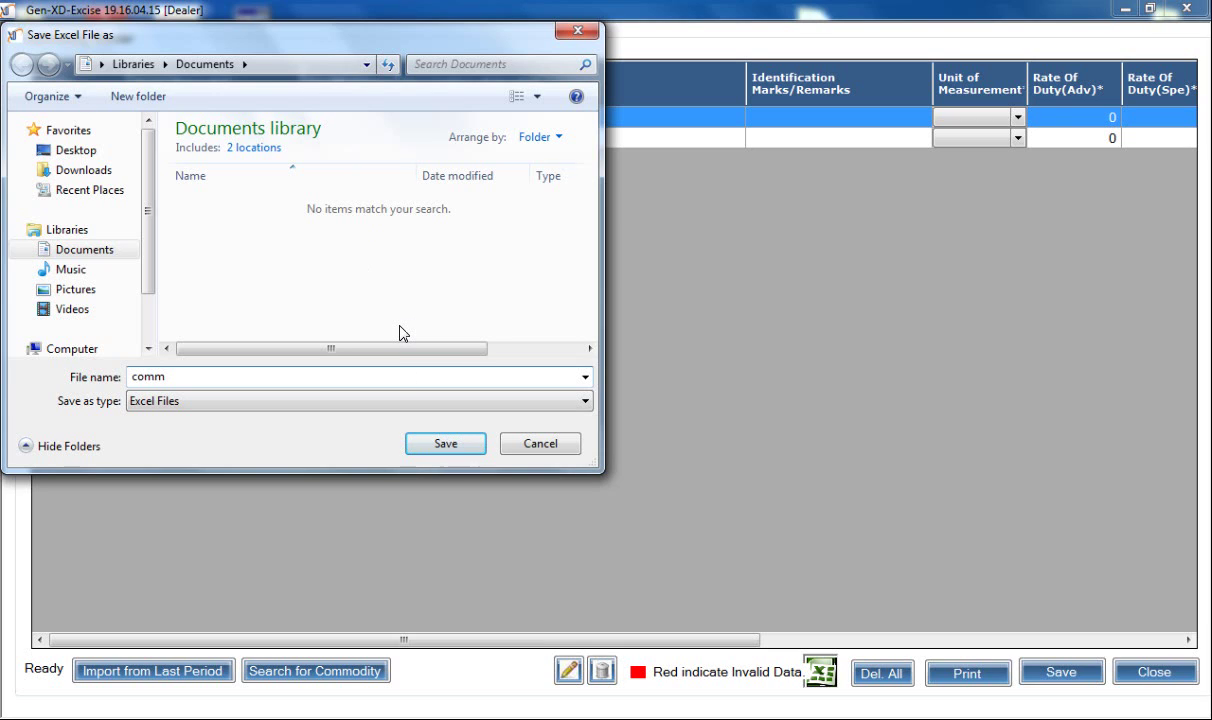
{"action": "left_click", "coordinate": [92, 153]}
{"action": "left_click", "coordinate": [446, 444]}
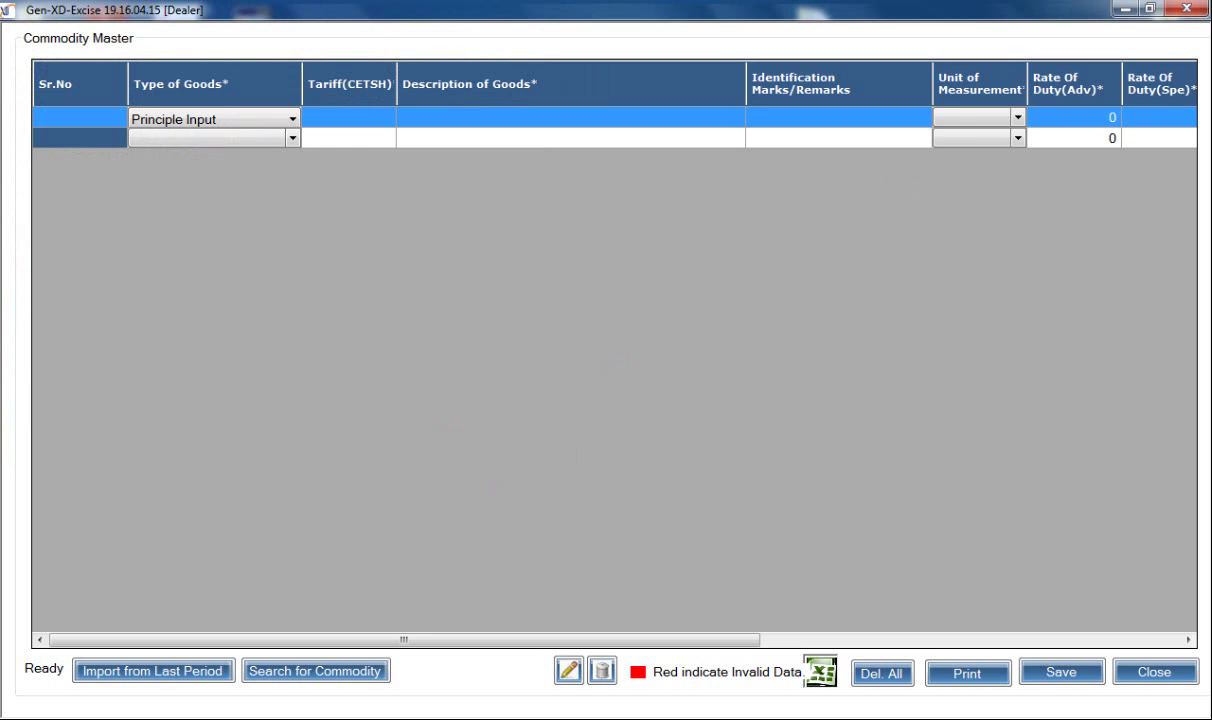
{"action": "left_click", "coordinate": [1122, 10]}
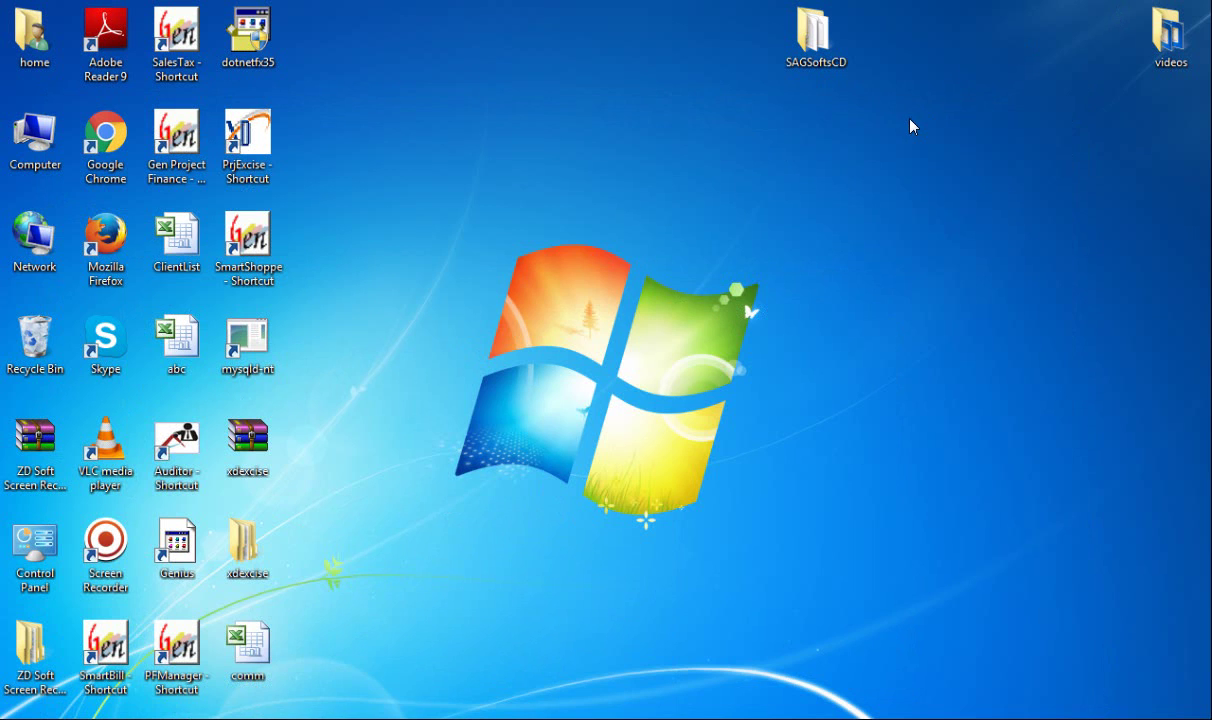
Step: Open comm in Excel despite the format warning, select Description of Goods C2:C24, then close Excel
{"action": "double_click", "coordinate": [251, 650]}
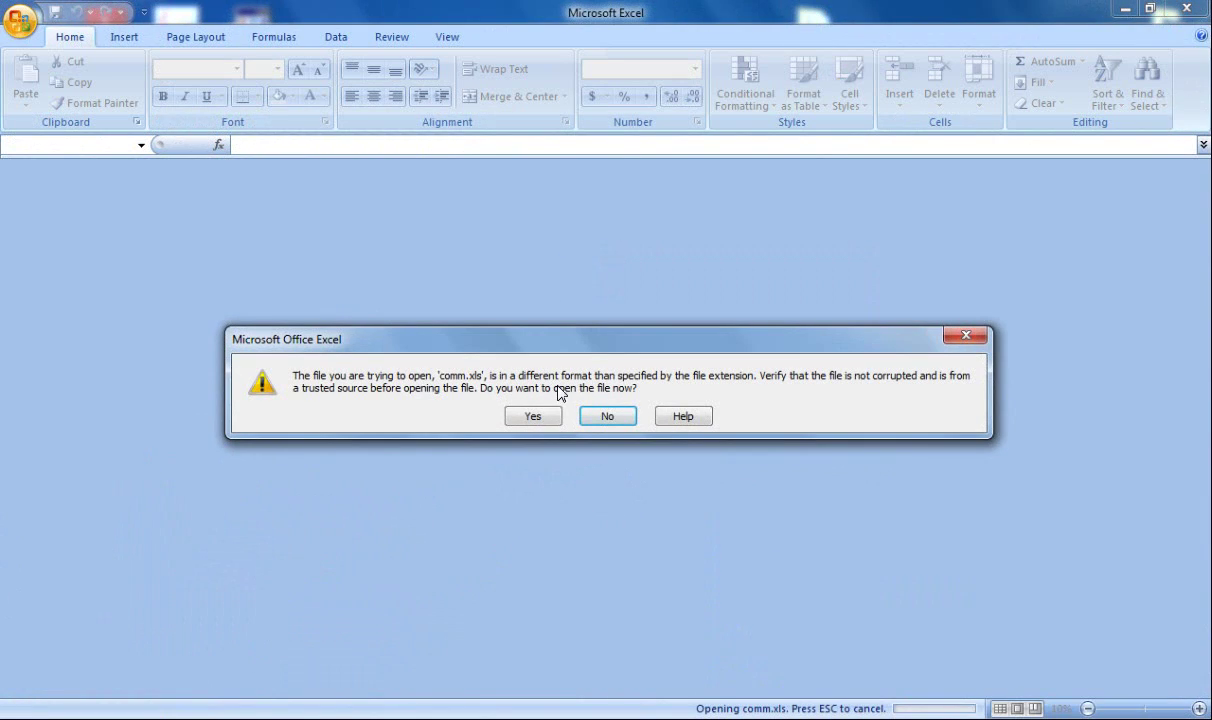
{"action": "left_click", "coordinate": [545, 418]}
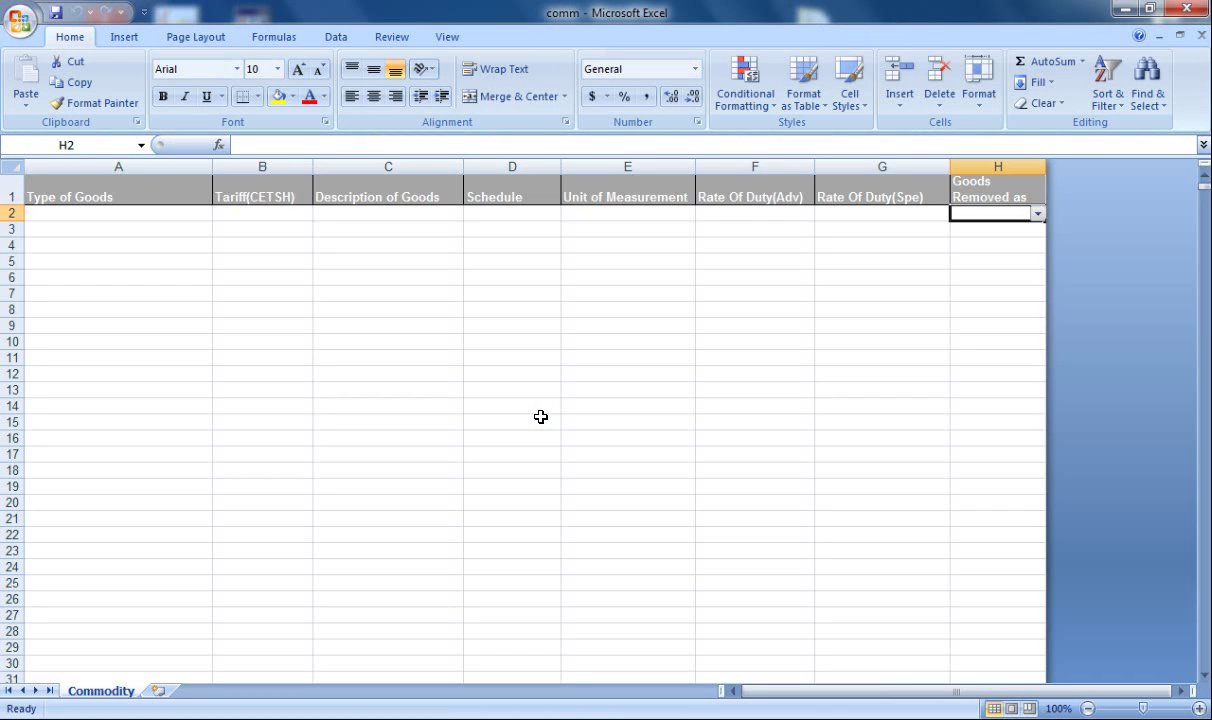
{"action": "left_click", "coordinate": [189, 260]}
{"action": "left_click_drag", "start_coordinate": [441, 220], "coordinate": [419, 566]}
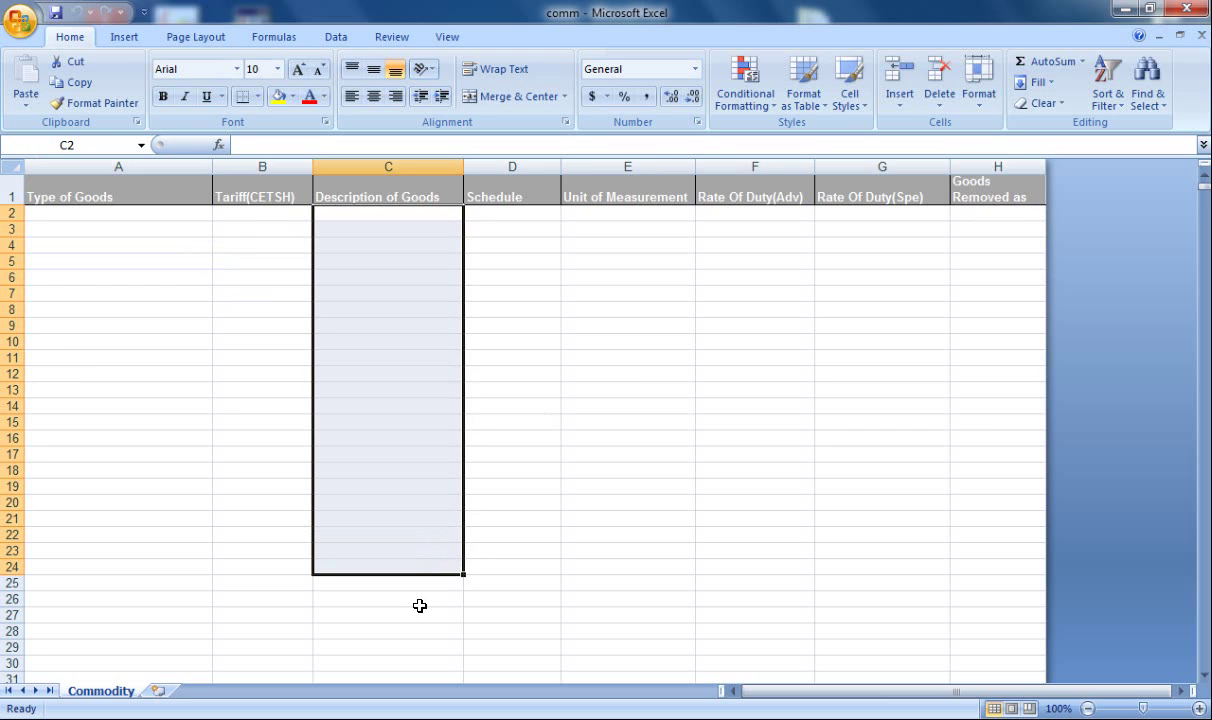
{"action": "key", "text": "alt+F4"}
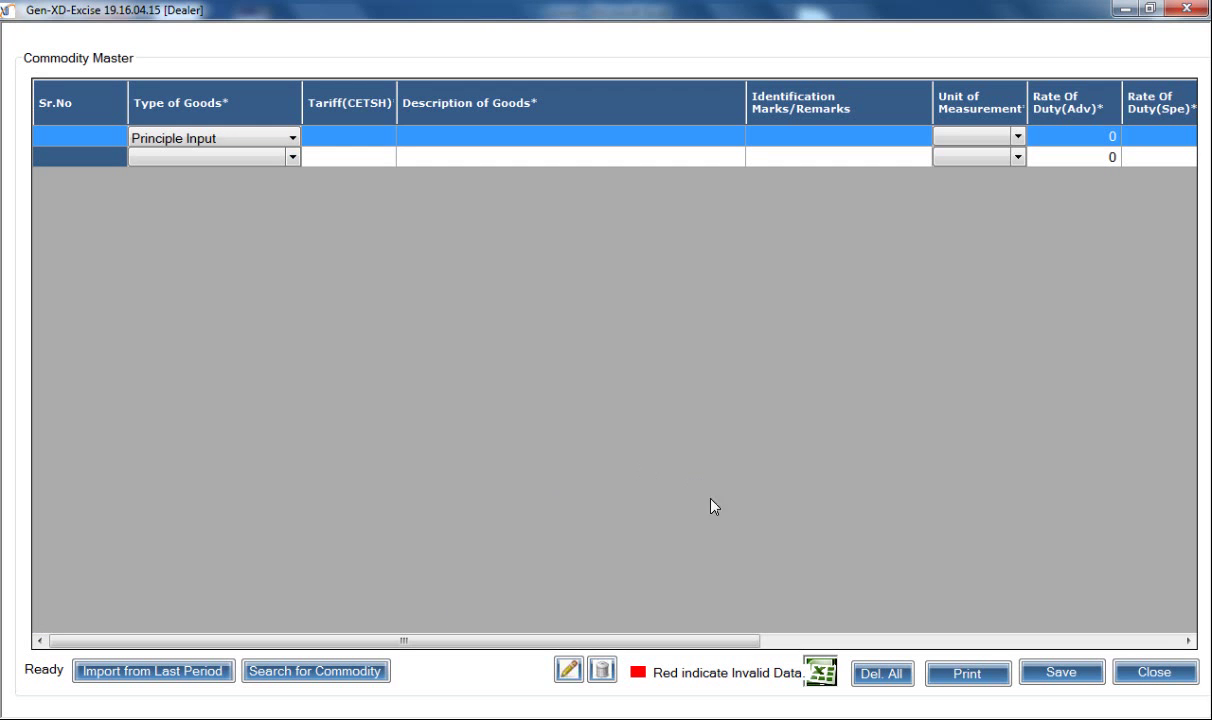
Step: Close Commodity Master and show the Master options on the main screen
{"action": "left_click", "coordinate": [1155, 672]}
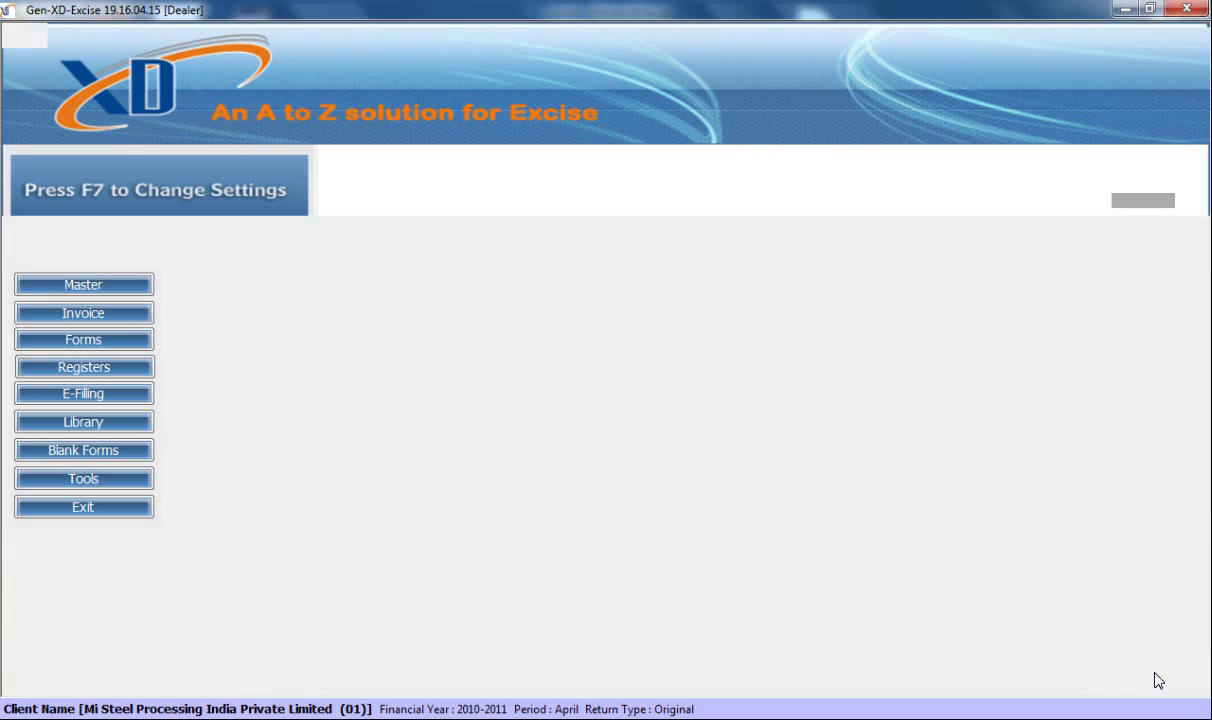
{"action": "left_click", "coordinate": [147, 289]}
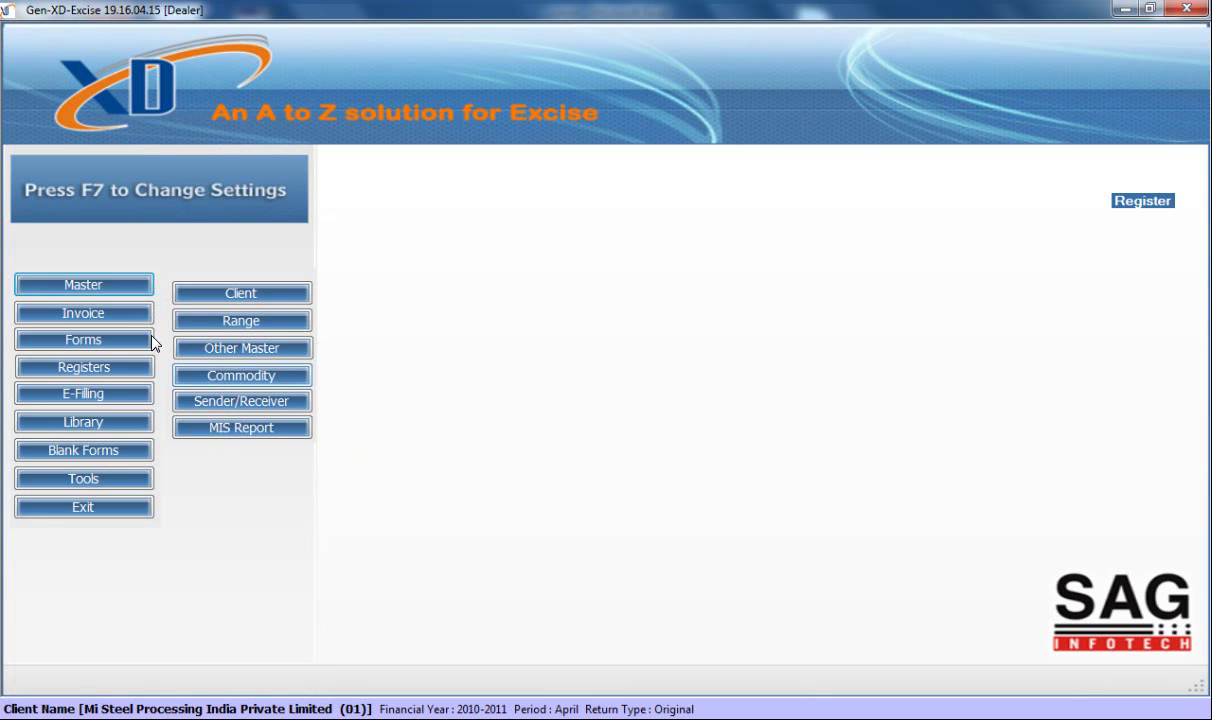
Step: Start a new dealer invoice, choose its Excise Invoice Excel option, then close the form and list
{"action": "left_click", "coordinate": [136, 314]}
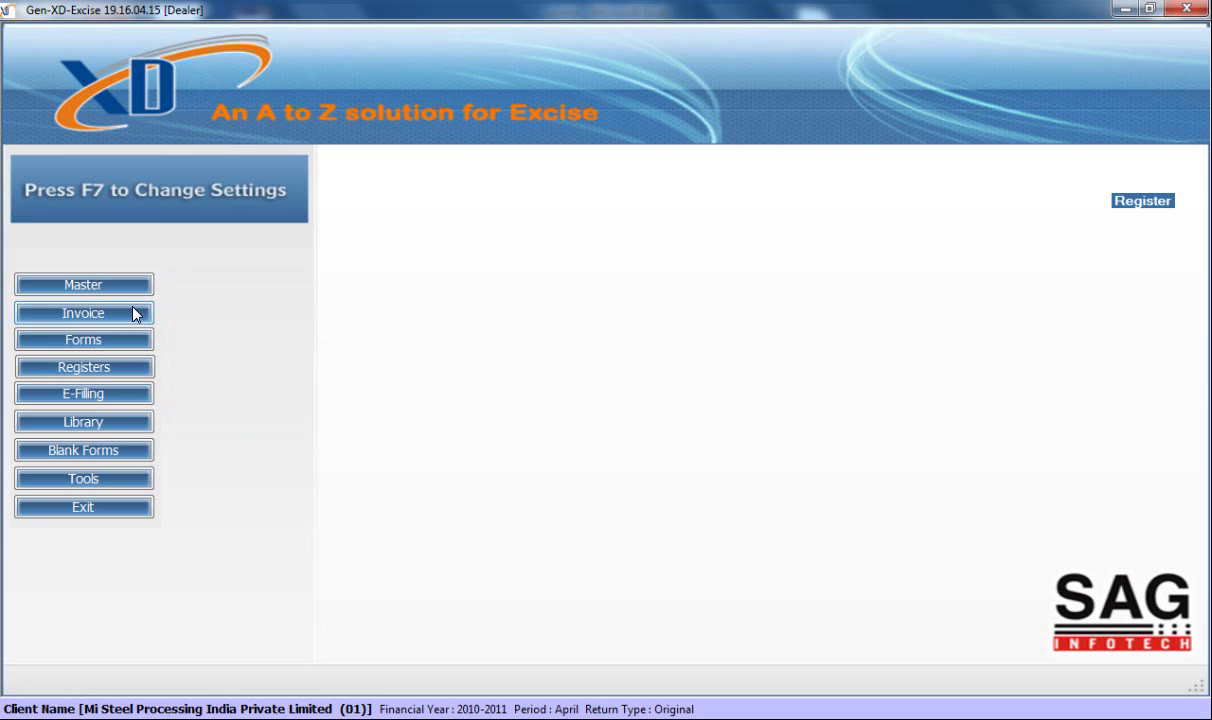
{"action": "left_click", "coordinate": [198, 281]}
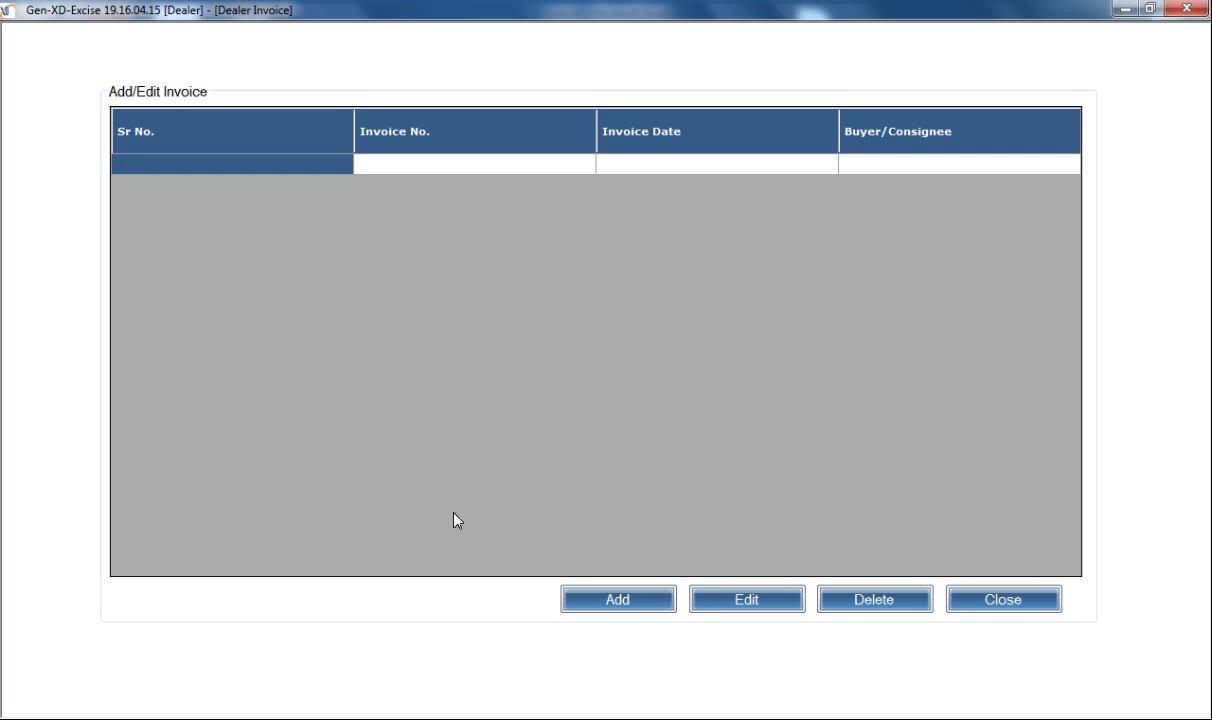
{"action": "left_click", "coordinate": [573, 602]}
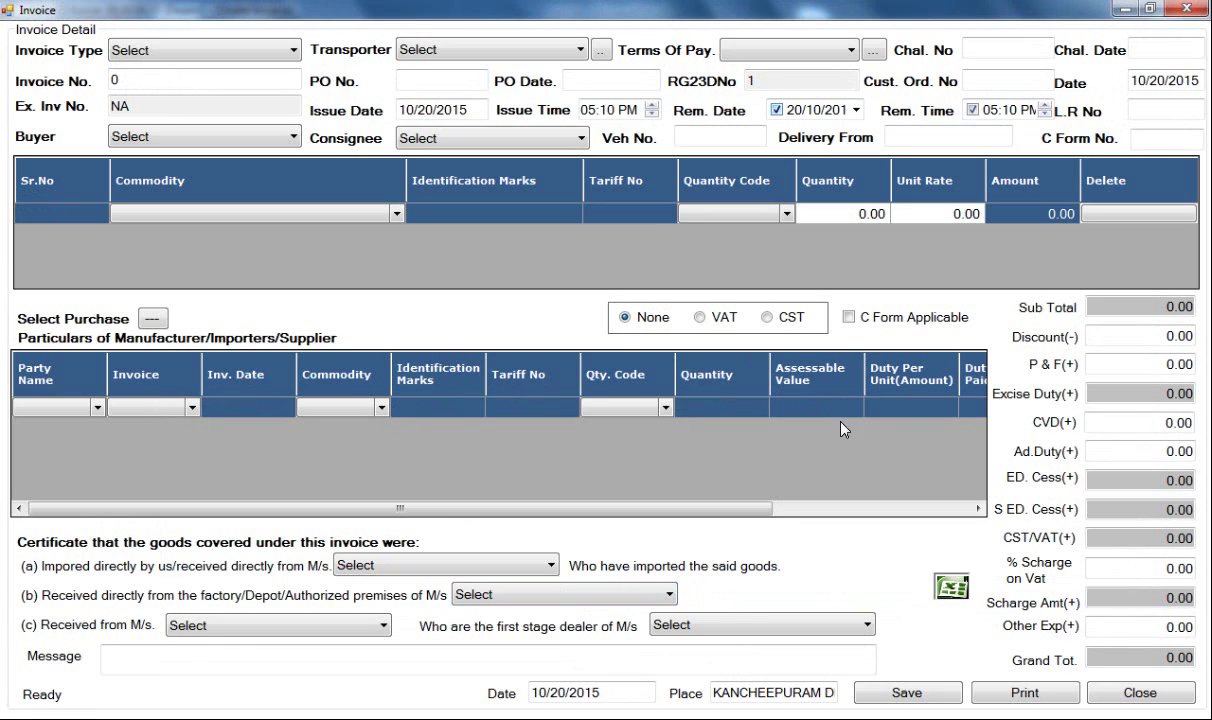
{"action": "left_click", "coordinate": [955, 588]}
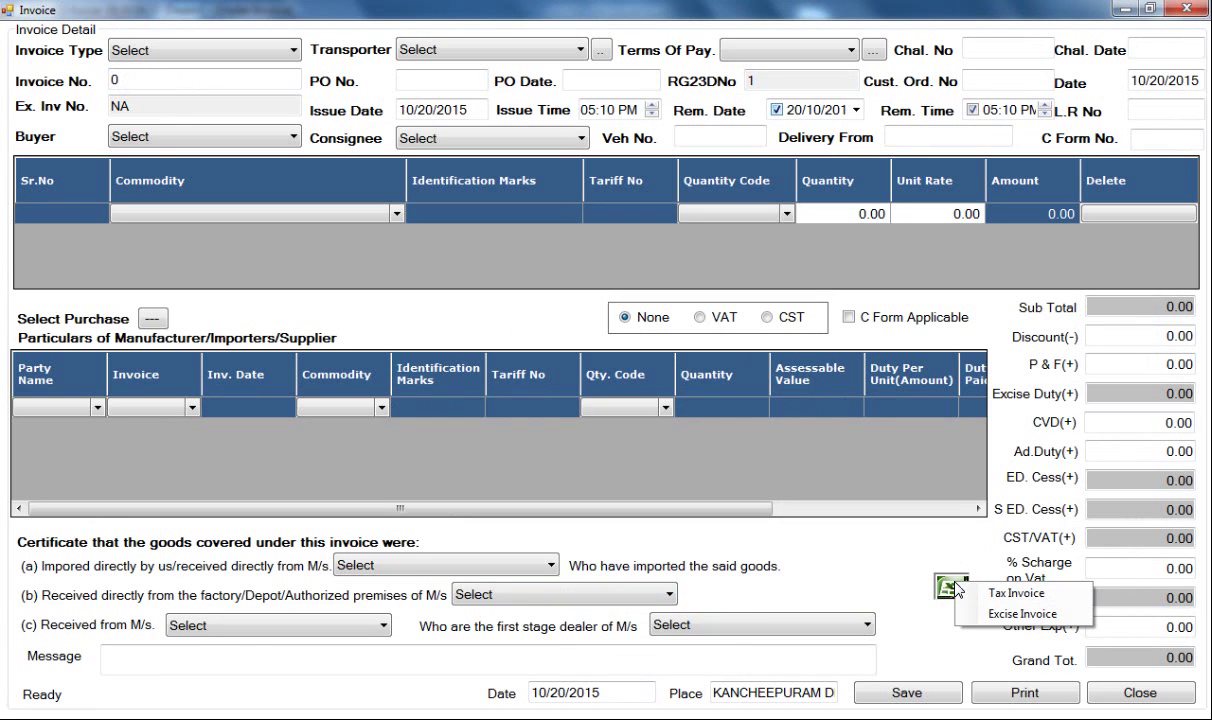
{"action": "left_click", "coordinate": [1003, 614]}
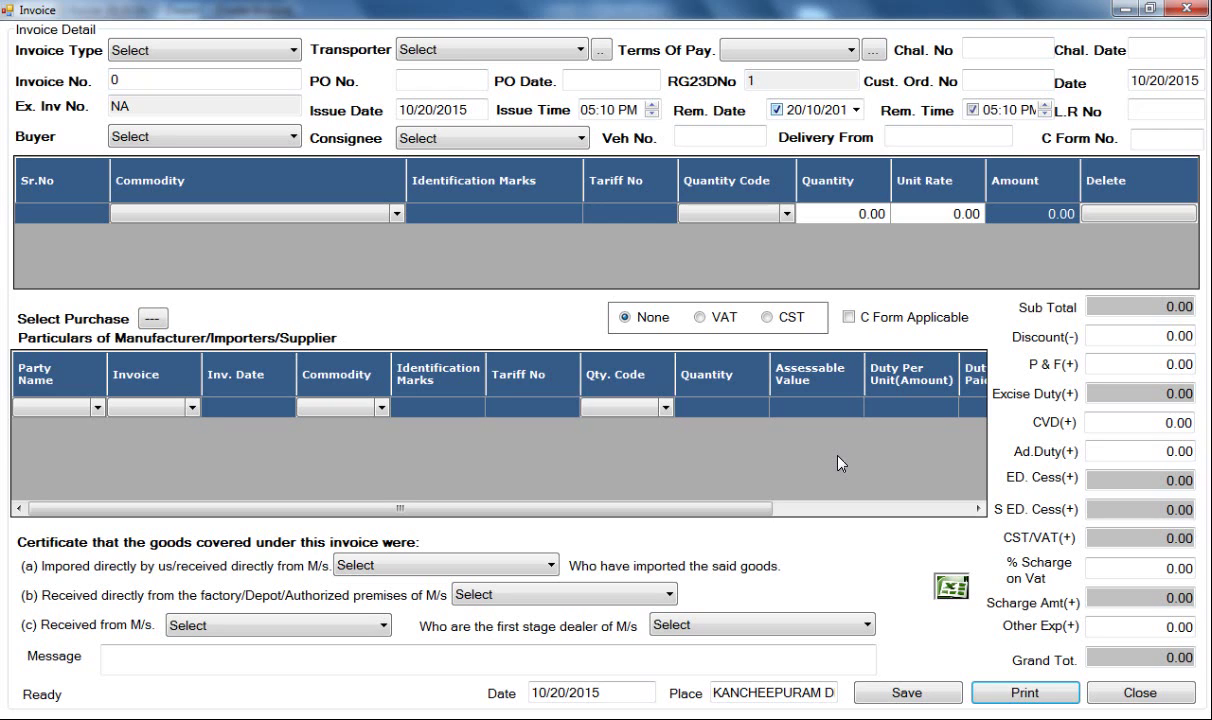
{"action": "left_click", "coordinate": [1140, 693]}
{"action": "left_click", "coordinate": [978, 598]}
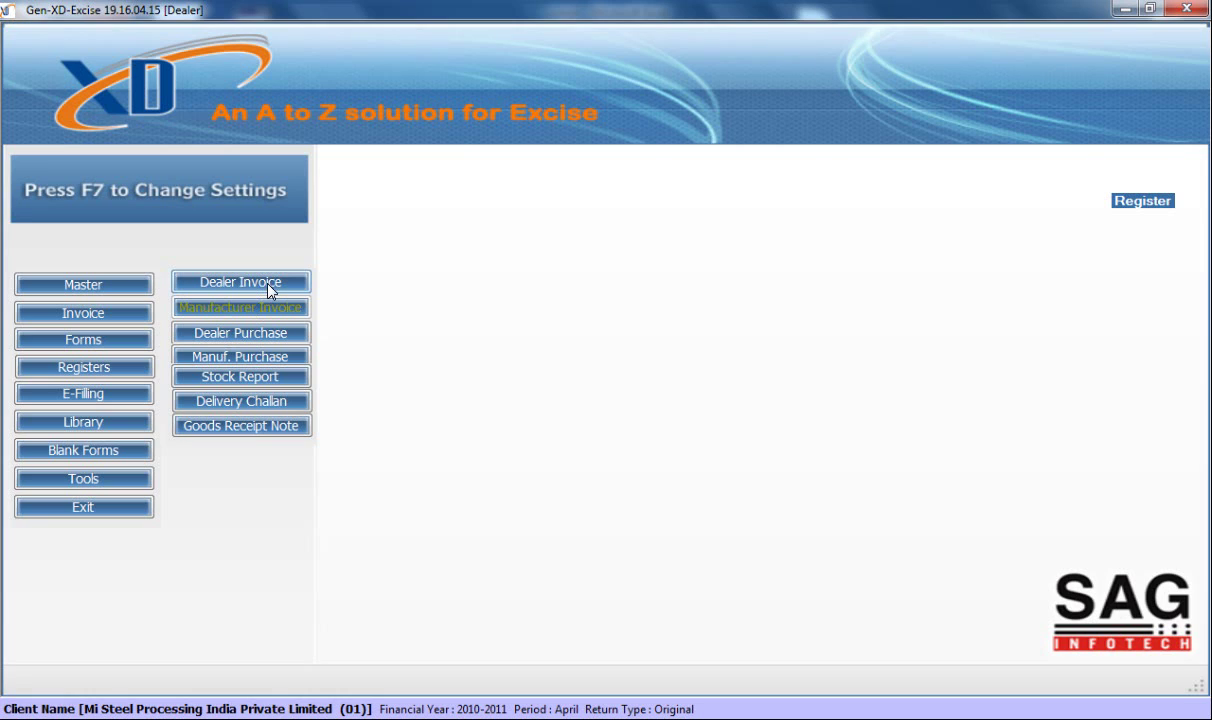
Step: Open the Dealer Purchase list, try a new purchase entry, dismiss the party and commodity notices, and close it
{"action": "left_click", "coordinate": [251, 340]}
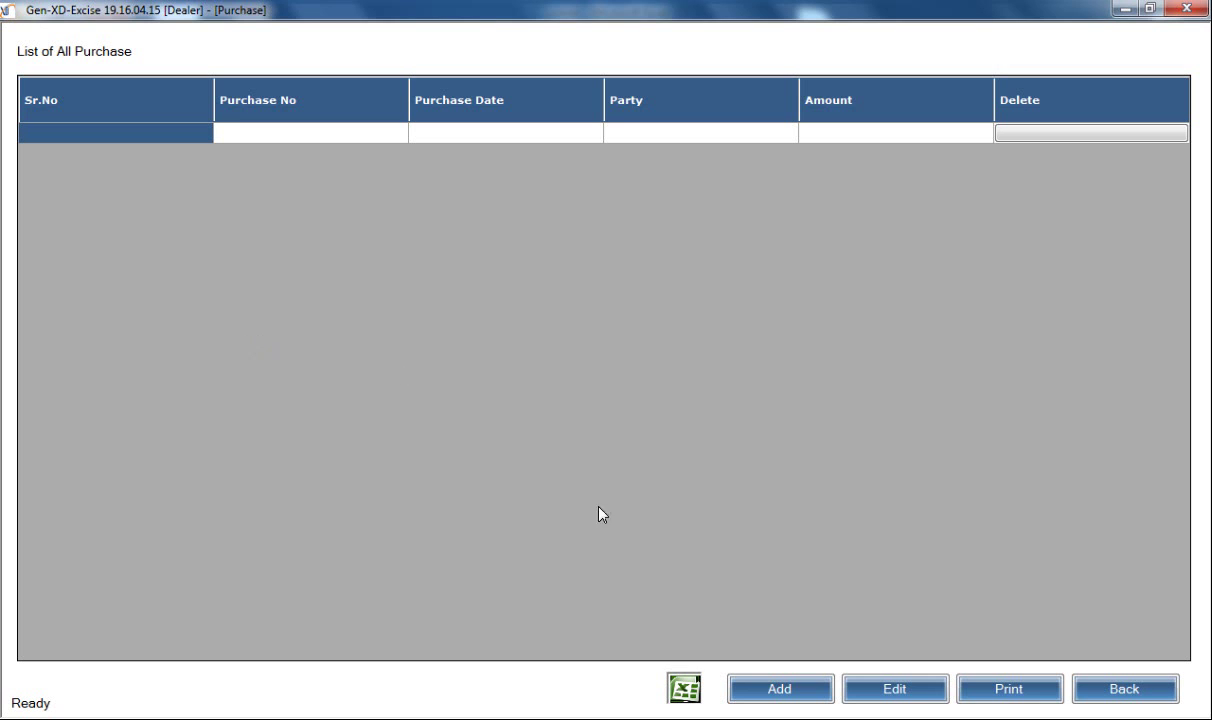
{"action": "left_click", "coordinate": [779, 689]}
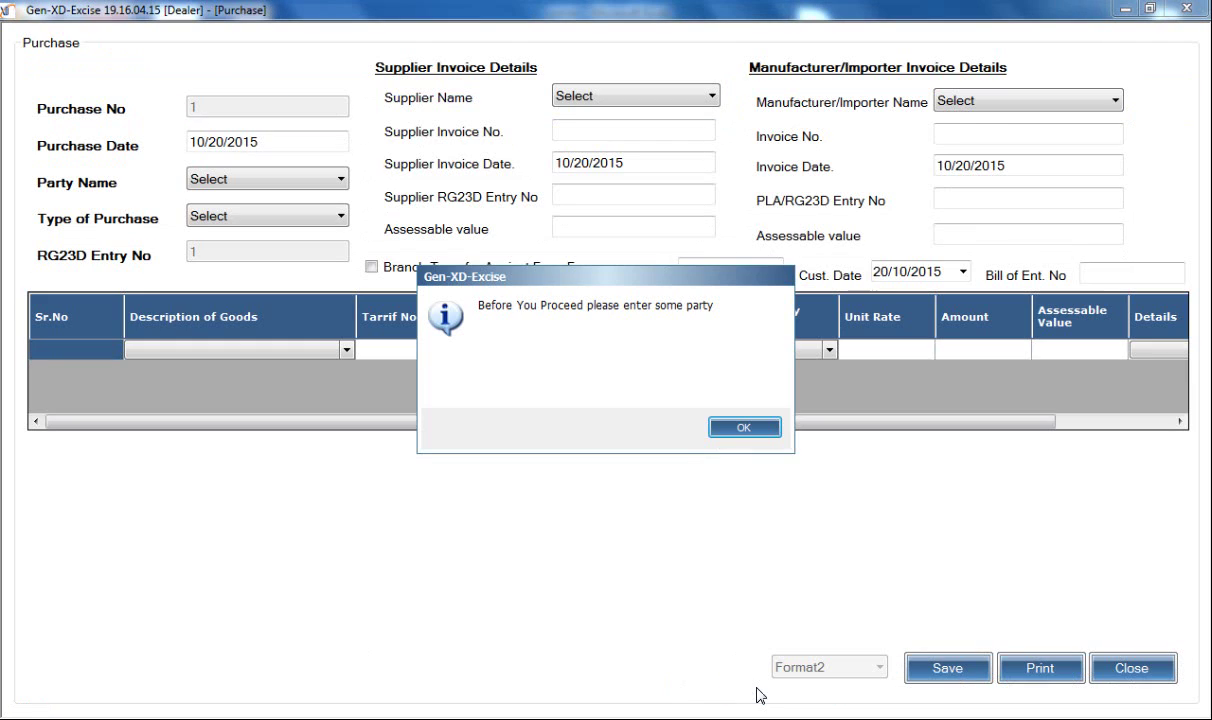
{"action": "left_click", "coordinate": [724, 430]}
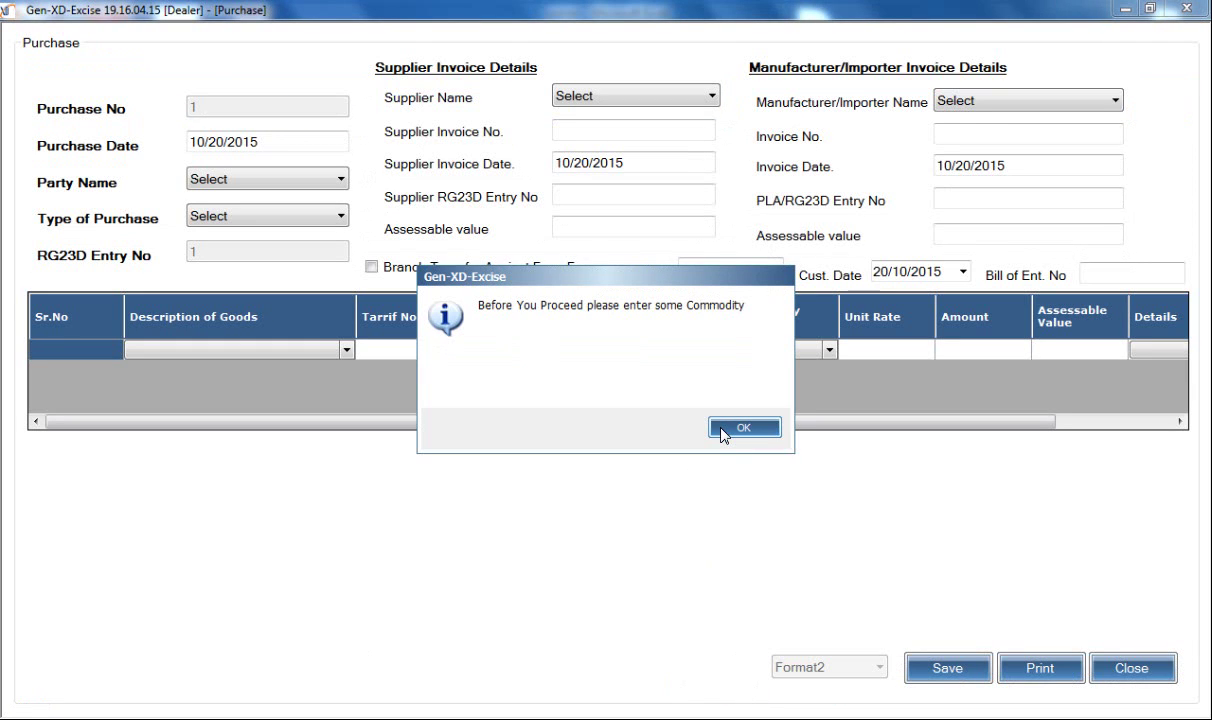
{"action": "left_click", "coordinate": [724, 429]}
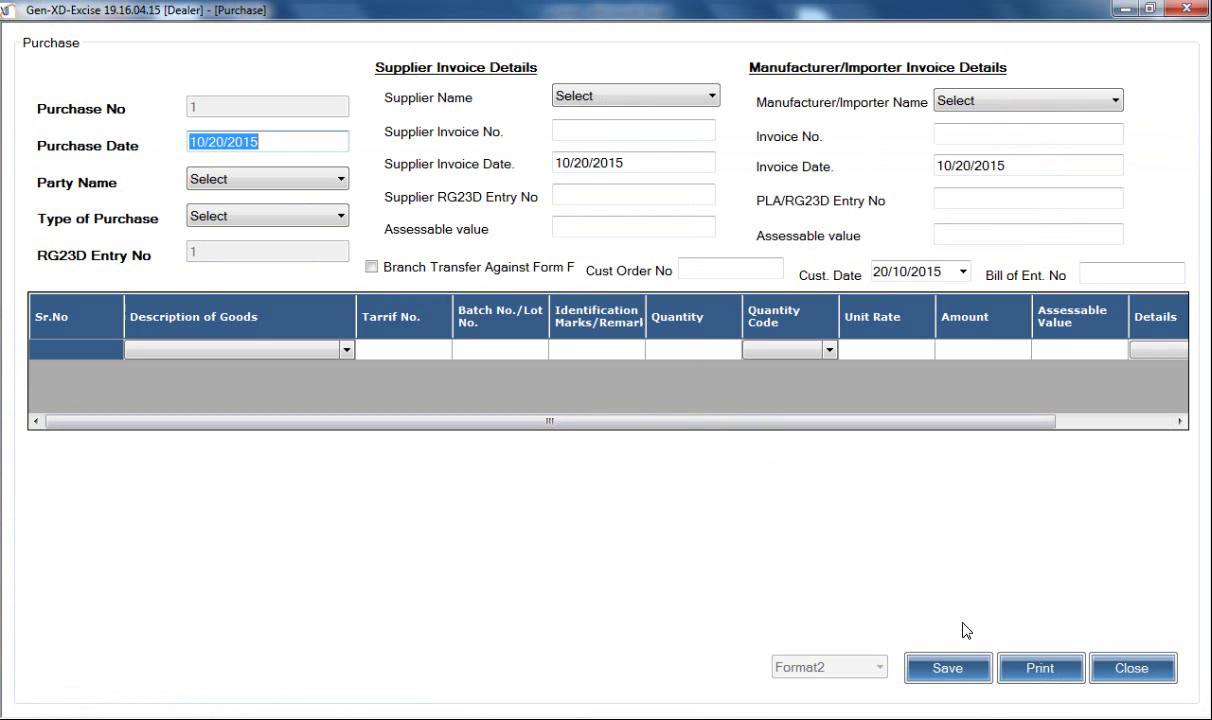
{"action": "left_click", "coordinate": [1117, 679]}
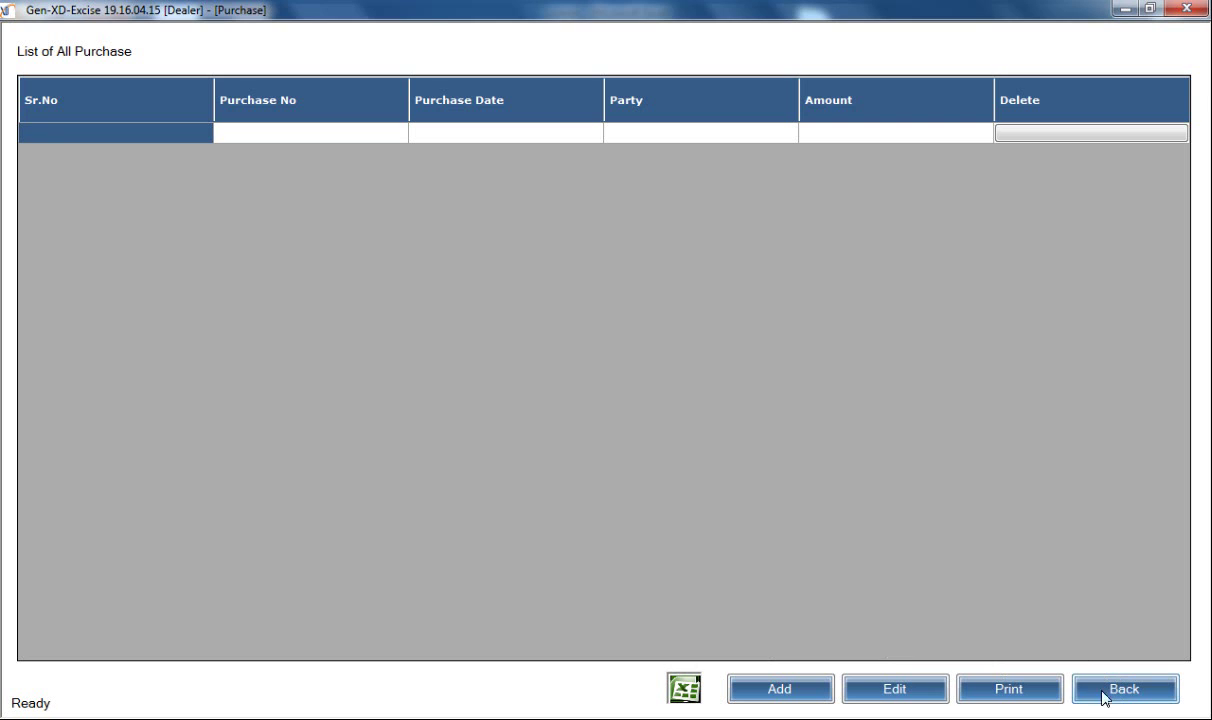
Step: Generate the purchase Excel template, save it to the Desktop, and minimize the program
{"action": "left_click", "coordinate": [684, 690]}
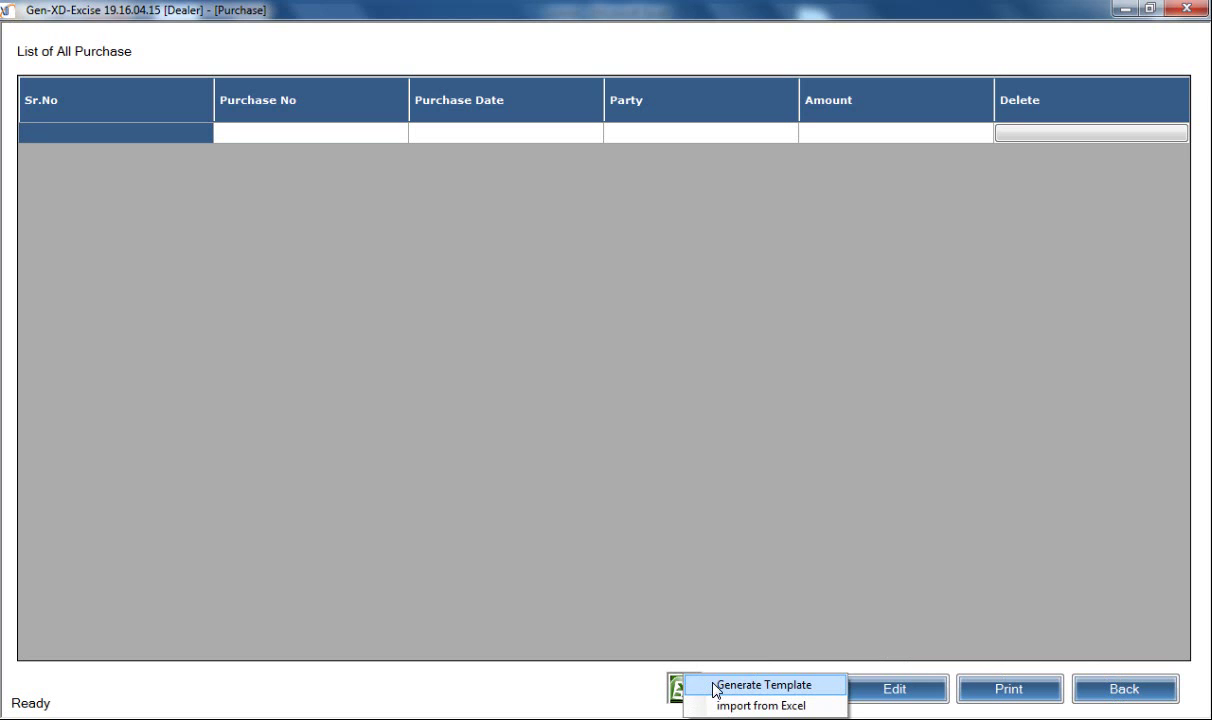
{"action": "left_click", "coordinate": [717, 689]}
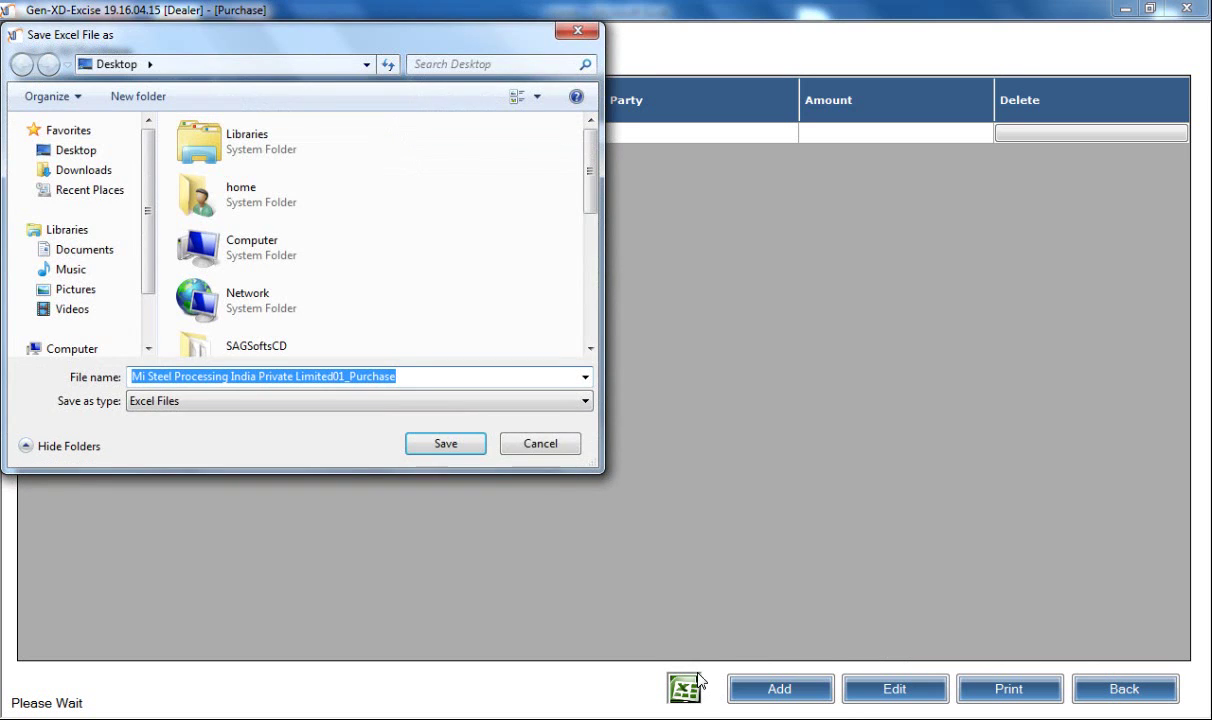
{"action": "left_click", "coordinate": [450, 445]}
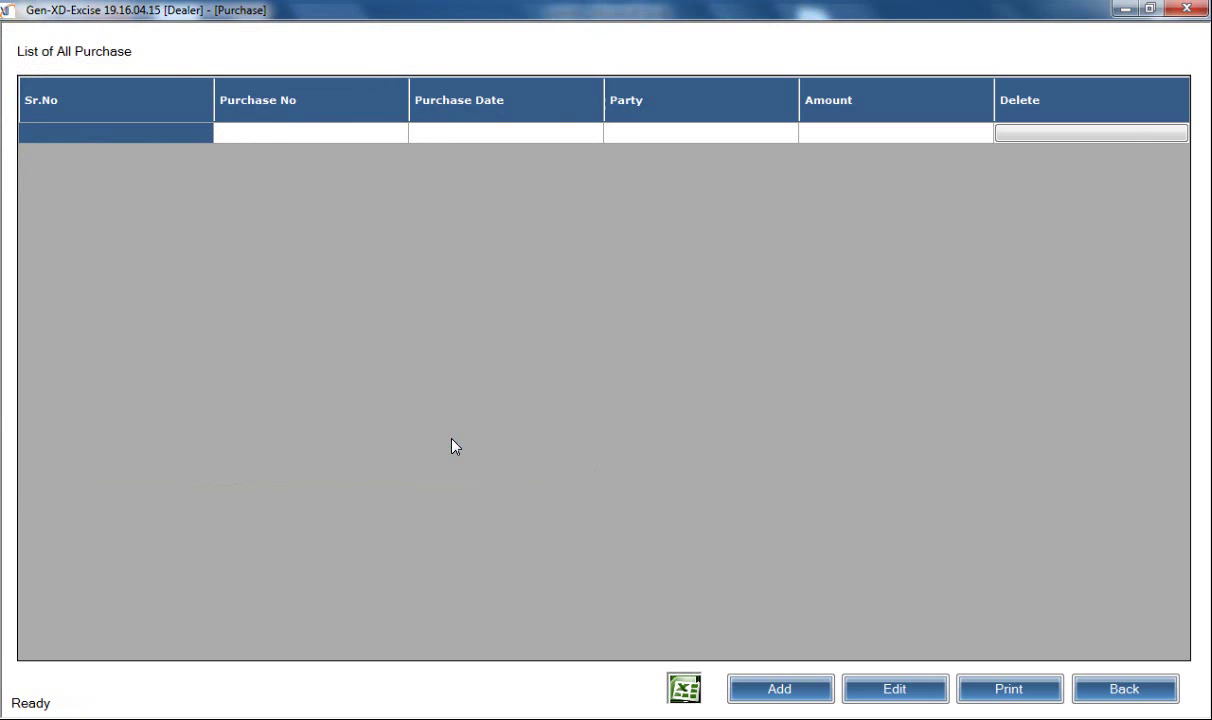
{"action": "left_click", "coordinate": [1118, 10]}
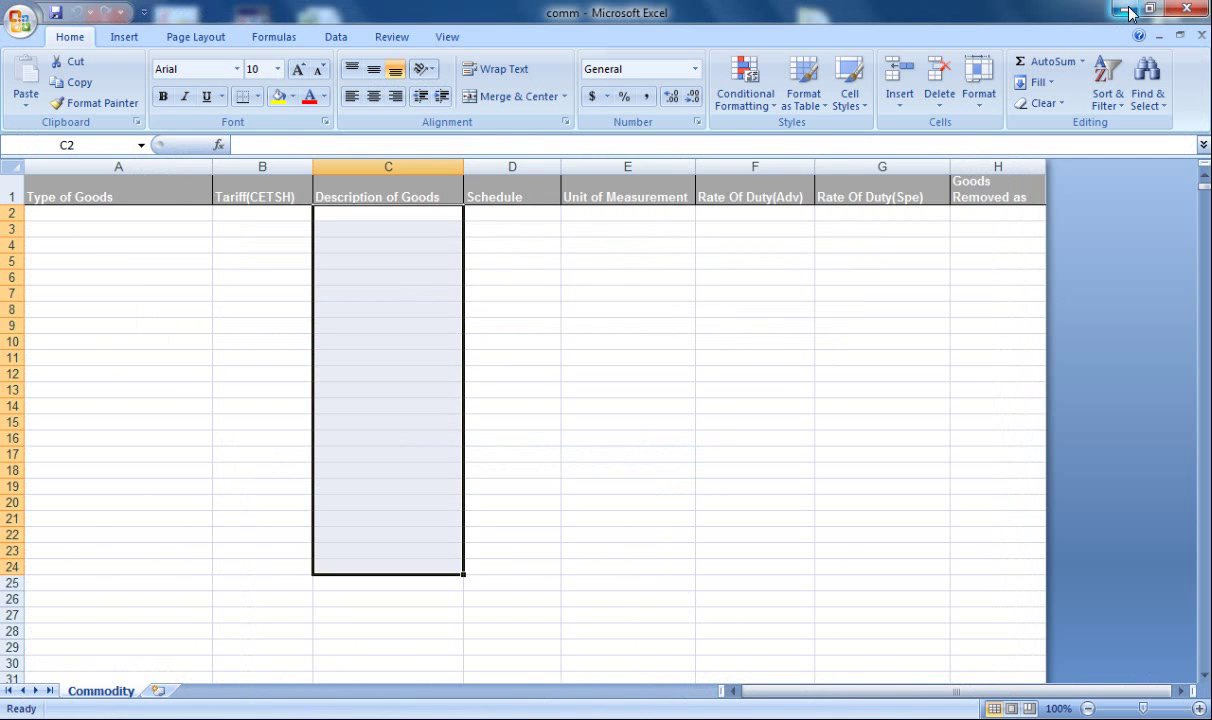
Step: Open the generated purchase template workbook and check the Purchase No choices in cell A2
{"action": "left_click", "coordinate": [1122, 10]}
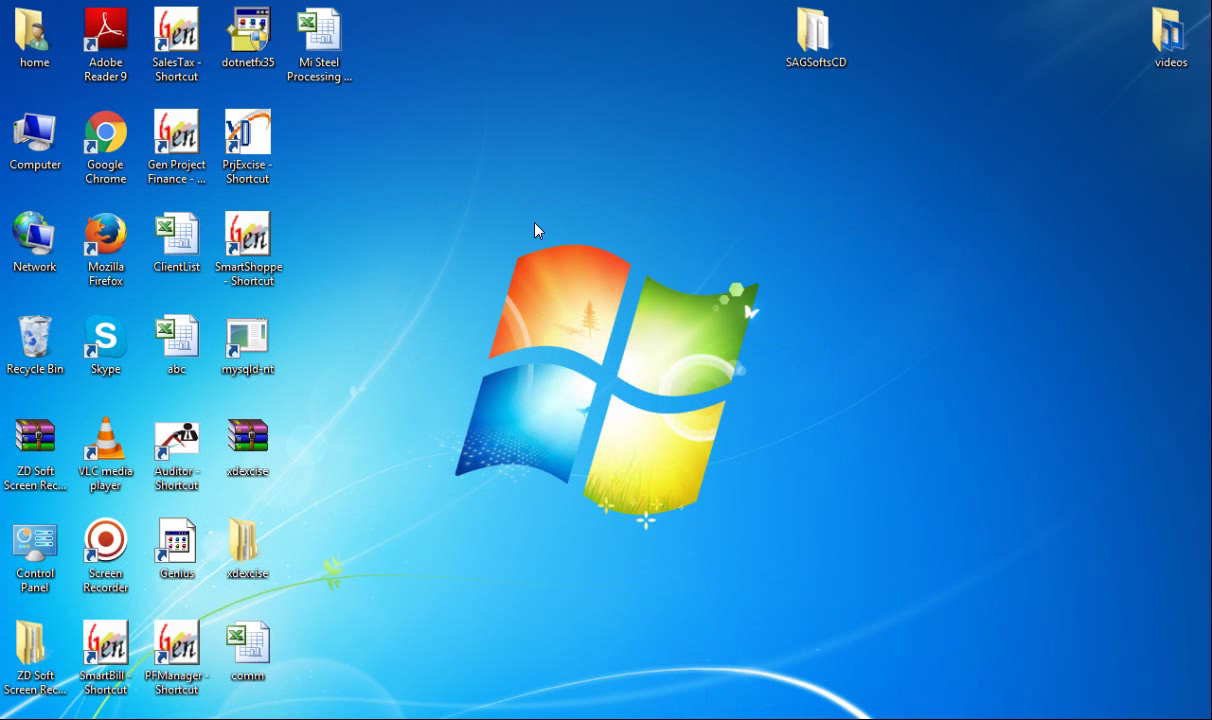
{"action": "double_click", "coordinate": [320, 55]}
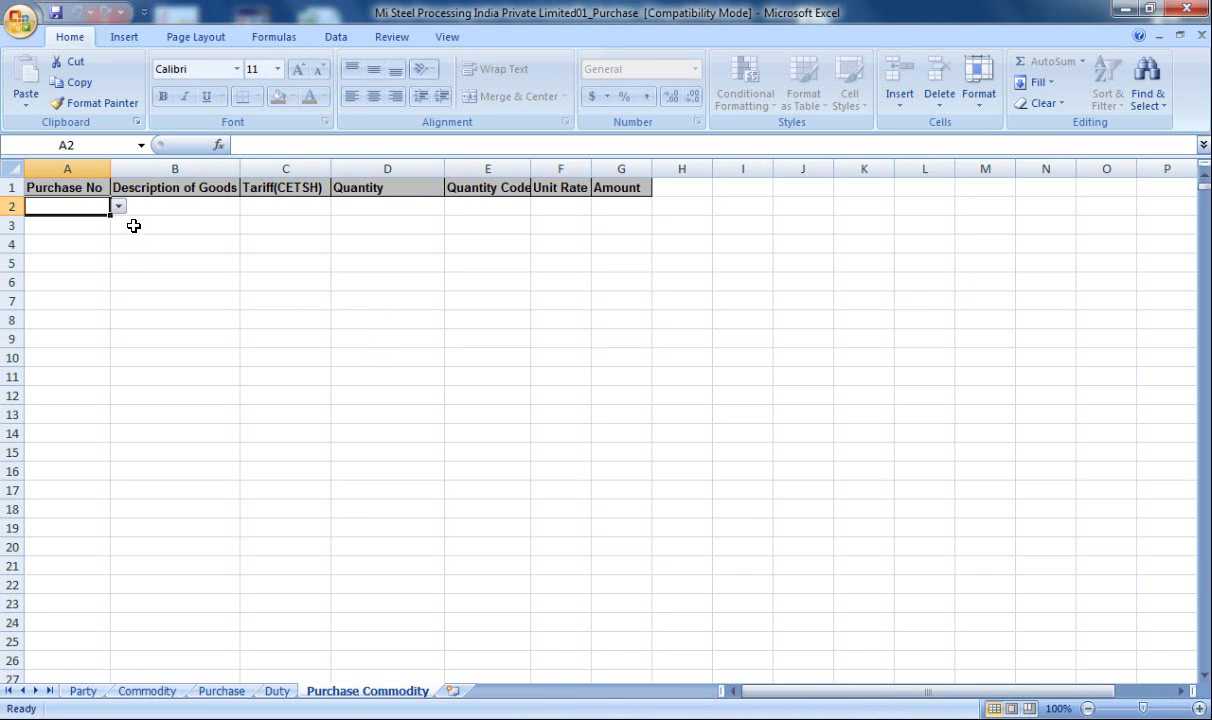
{"action": "left_click", "coordinate": [118, 206]}
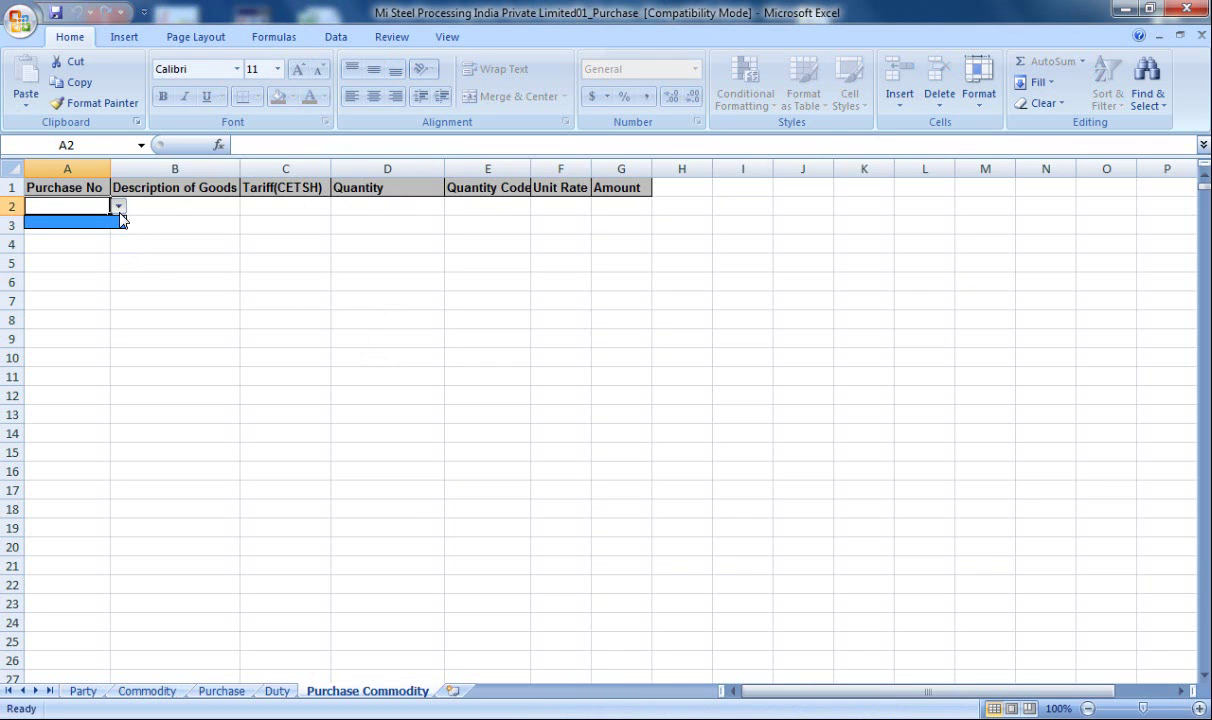
{"action": "key", "text": "Escape"}
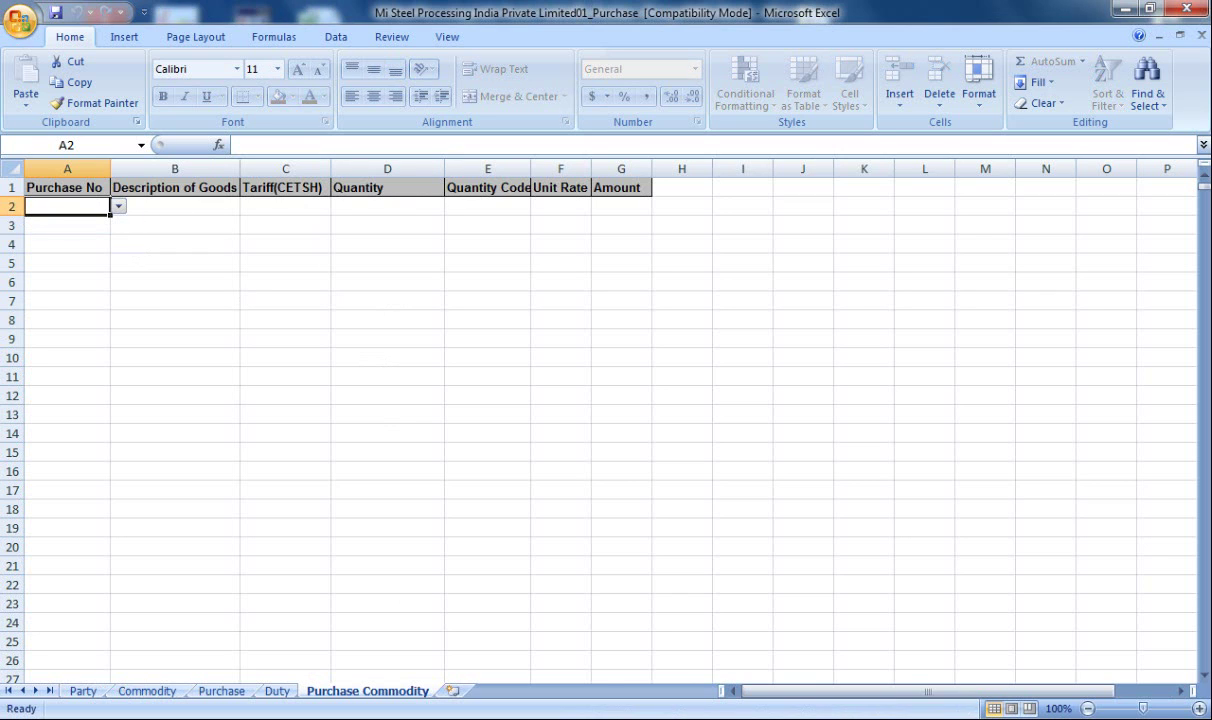
Step: Look through the Purchase, Duty, Commodity and Party sheets, then return to the Gen-XD-Excise purchase list
{"action": "mouse_move", "coordinate": [288, 700]}
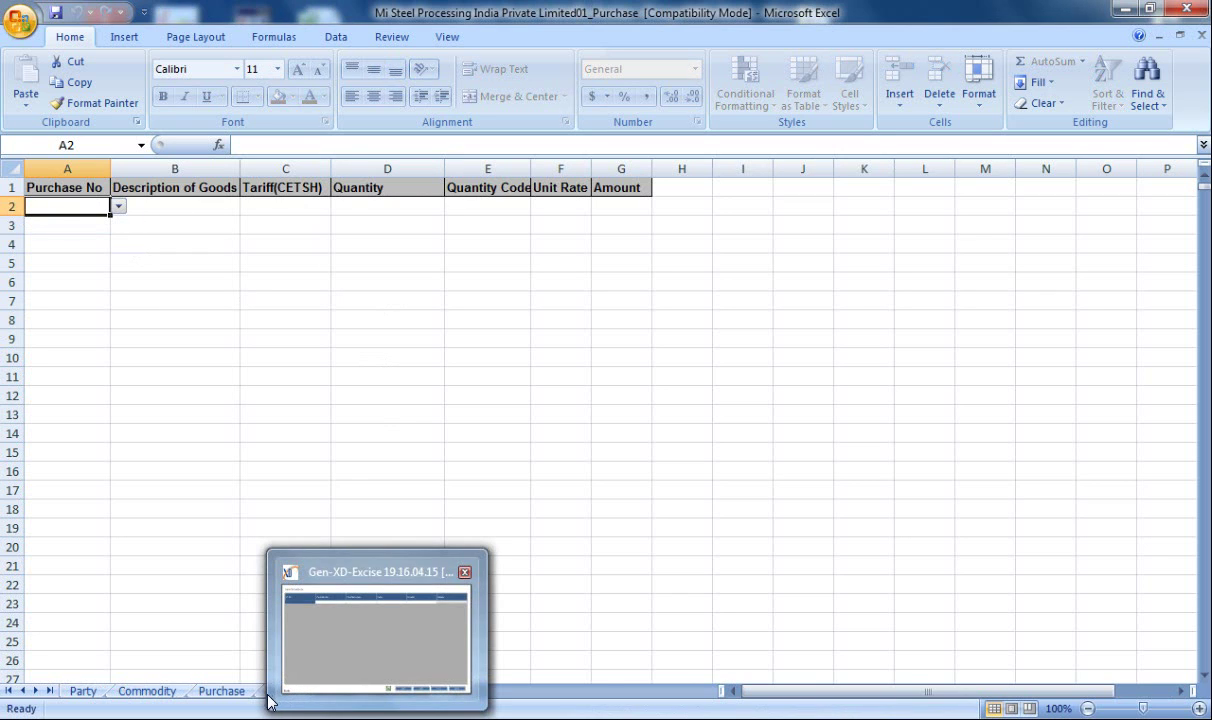
{"action": "left_click", "coordinate": [240, 698]}
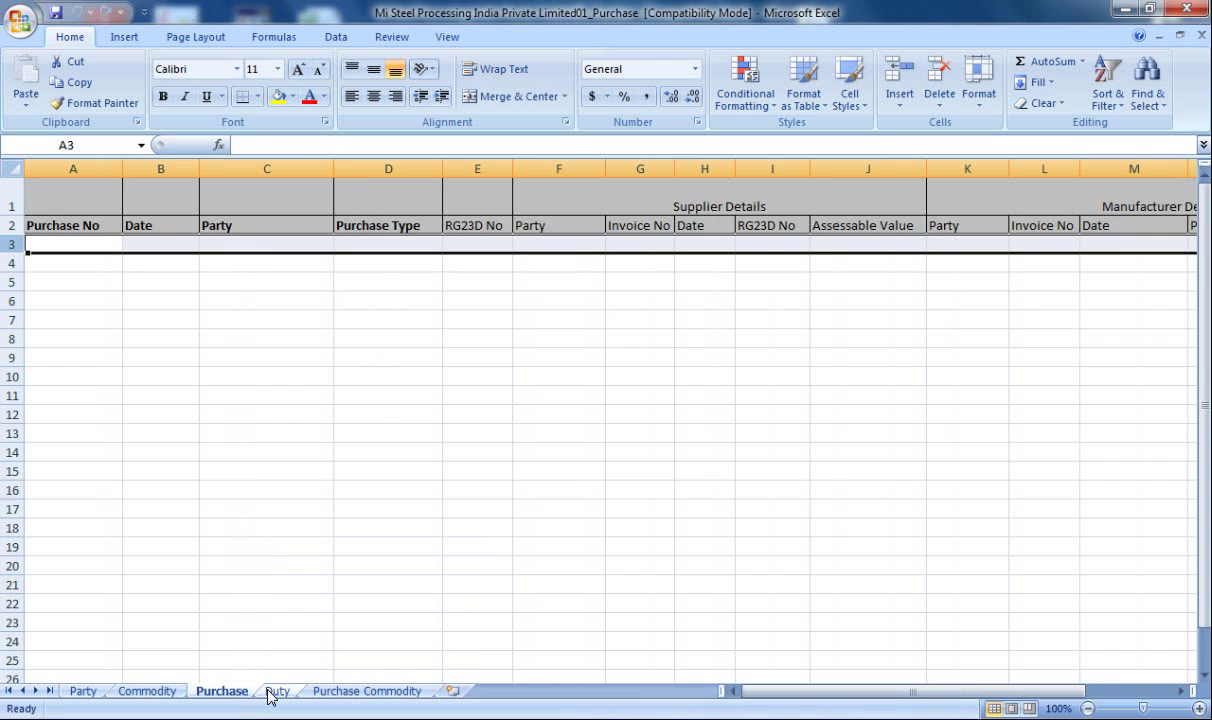
{"action": "left_click", "coordinate": [269, 692]}
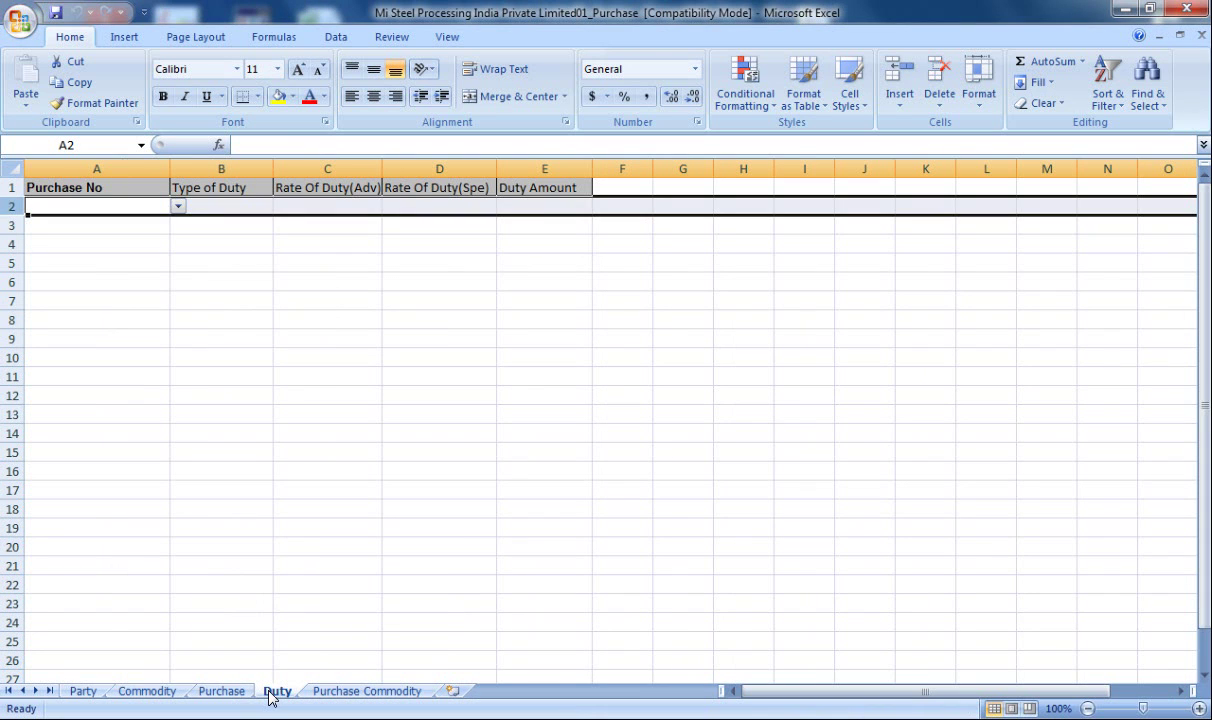
{"action": "left_click", "coordinate": [148, 692]}
{"action": "left_click", "coordinate": [86, 692]}
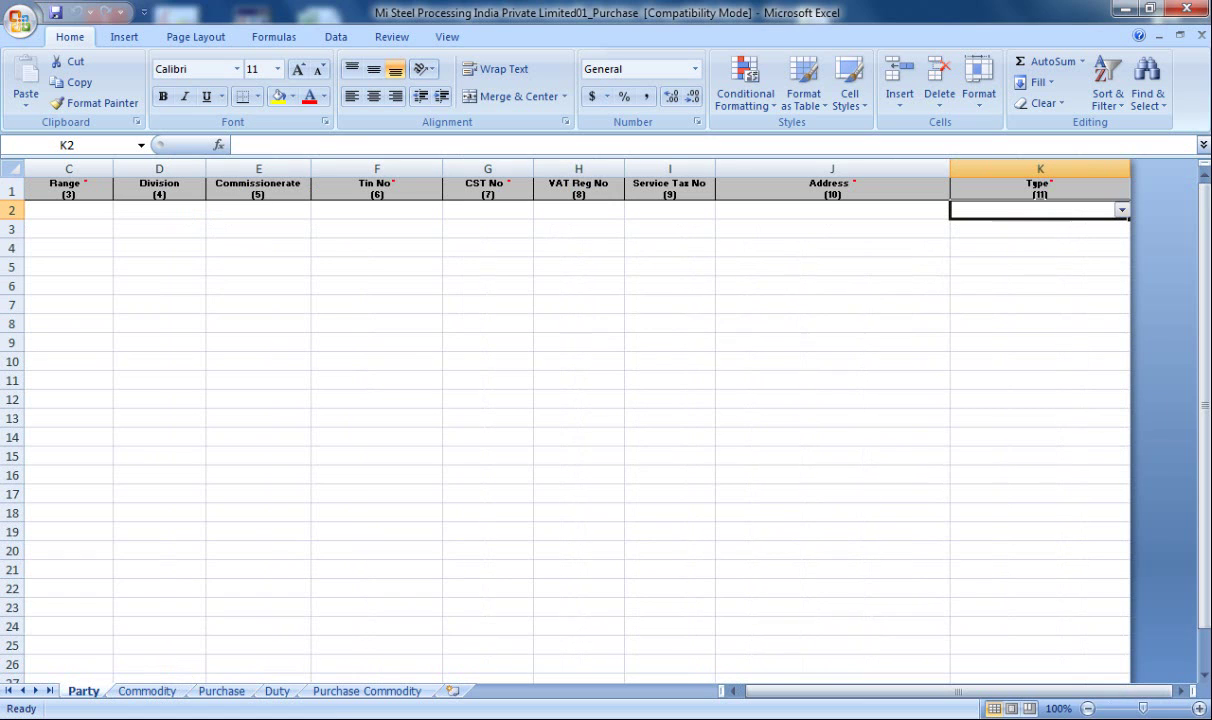
{"action": "key", "text": "alt+Tab"}
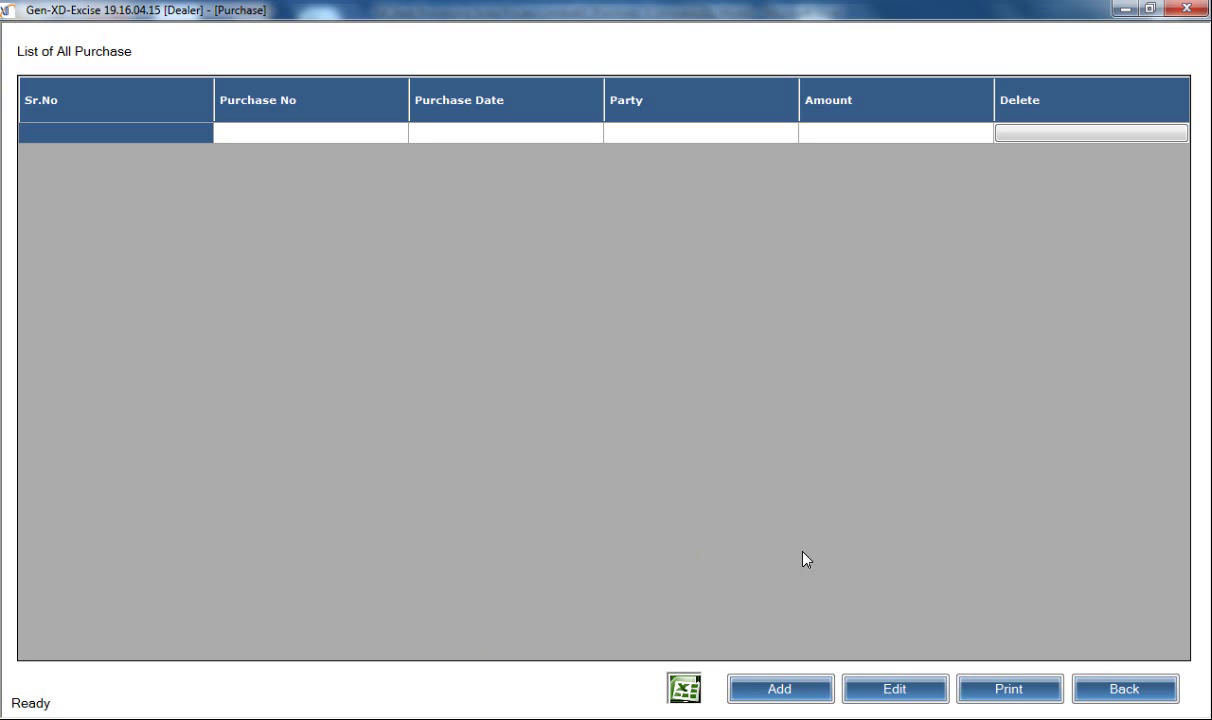
Step: Close the purchase list and preview the inward/outward Stock Report
{"action": "left_click", "coordinate": [1088, 692]}
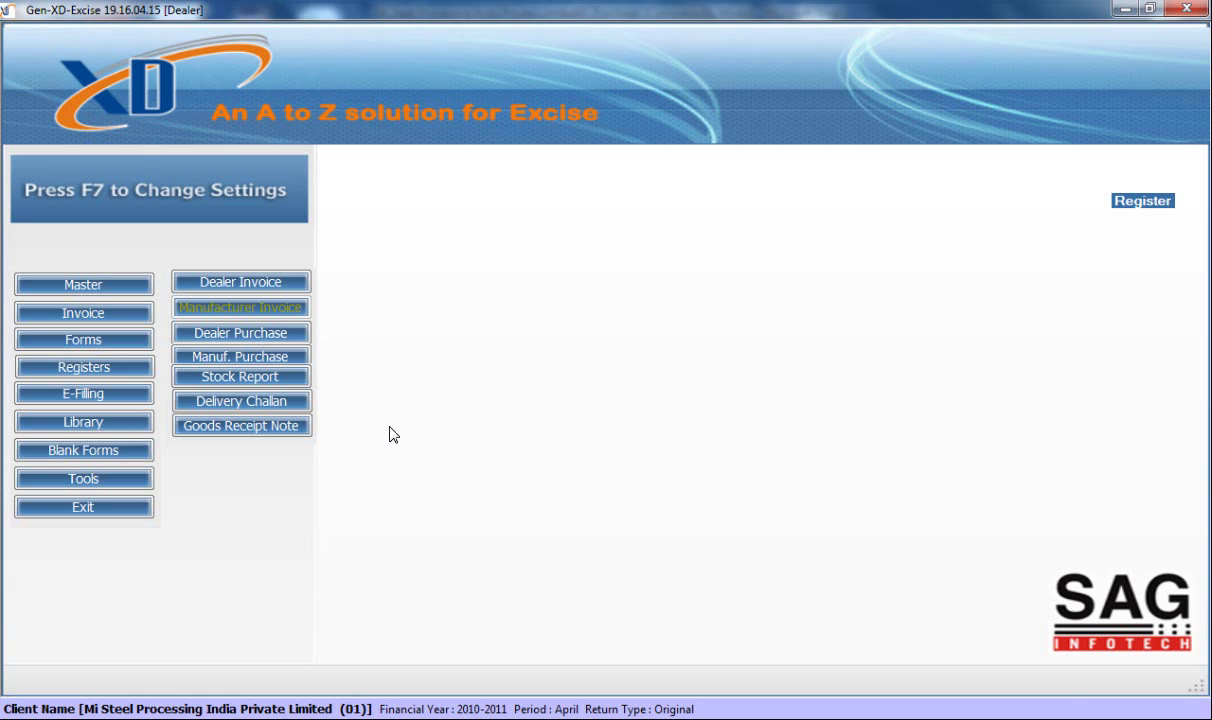
{"action": "left_click", "coordinate": [285, 378]}
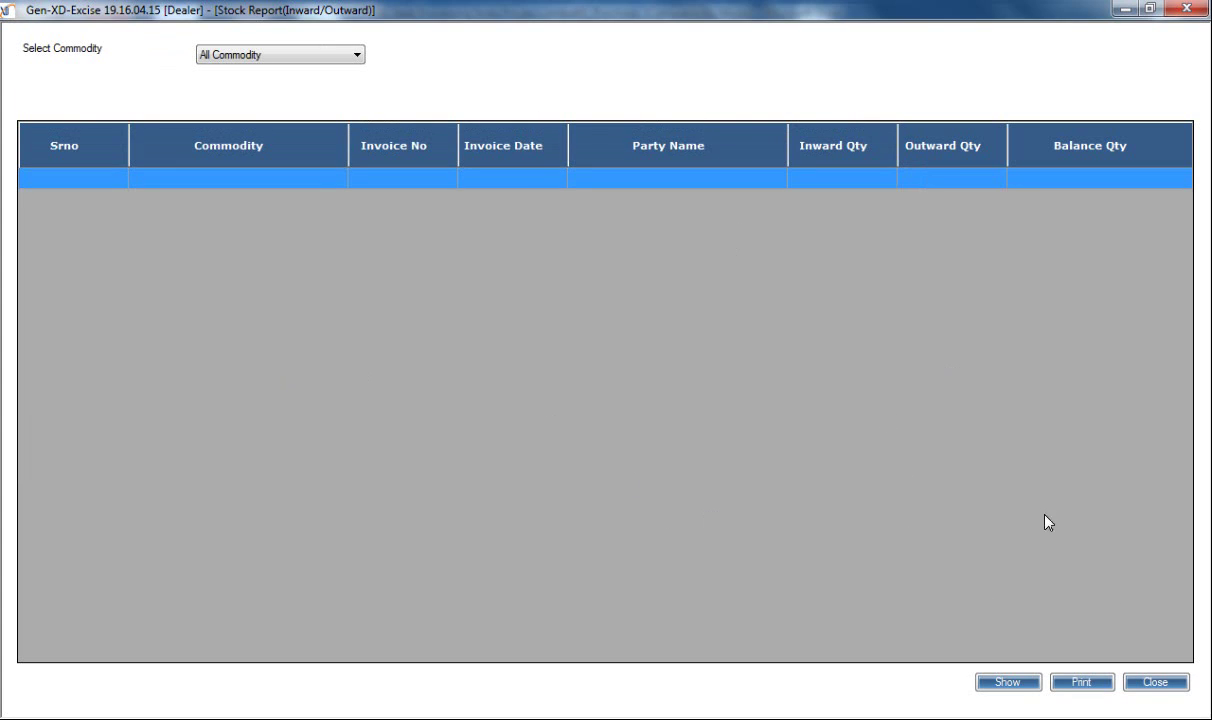
{"action": "left_click", "coordinate": [1163, 683]}
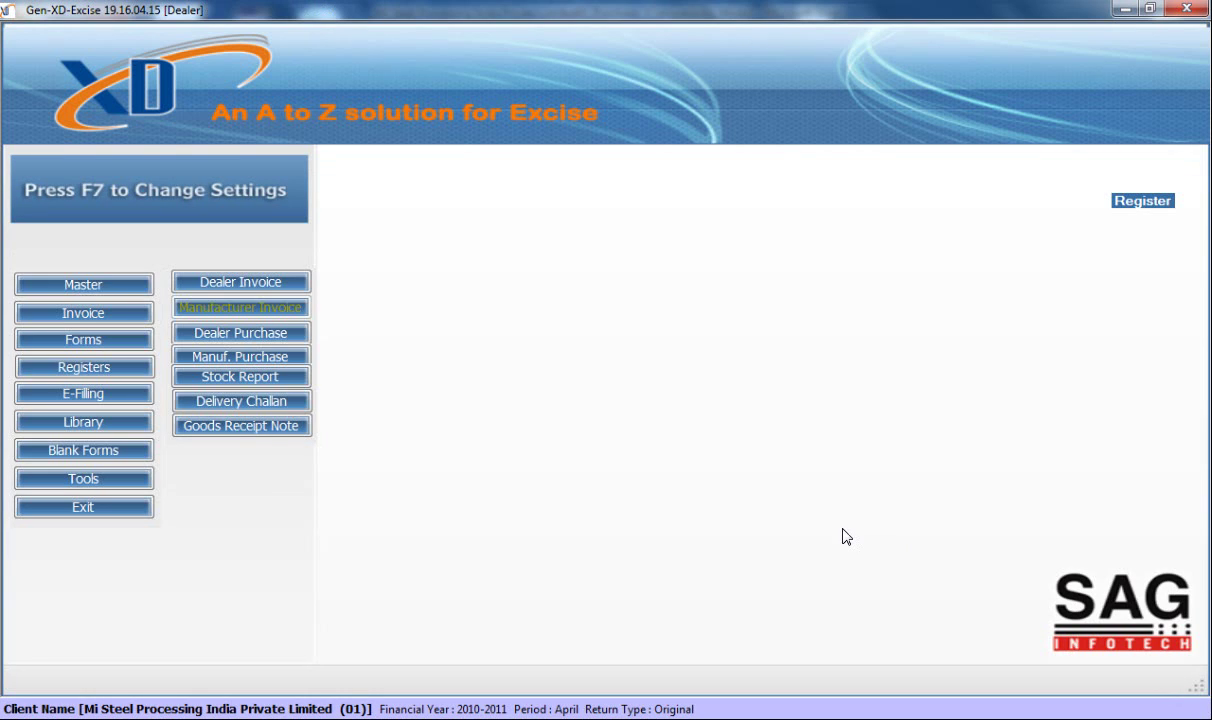
Step: Open a blank new Delivery Challan entry, then close it and the challan list without saving
{"action": "left_click", "coordinate": [268, 405]}
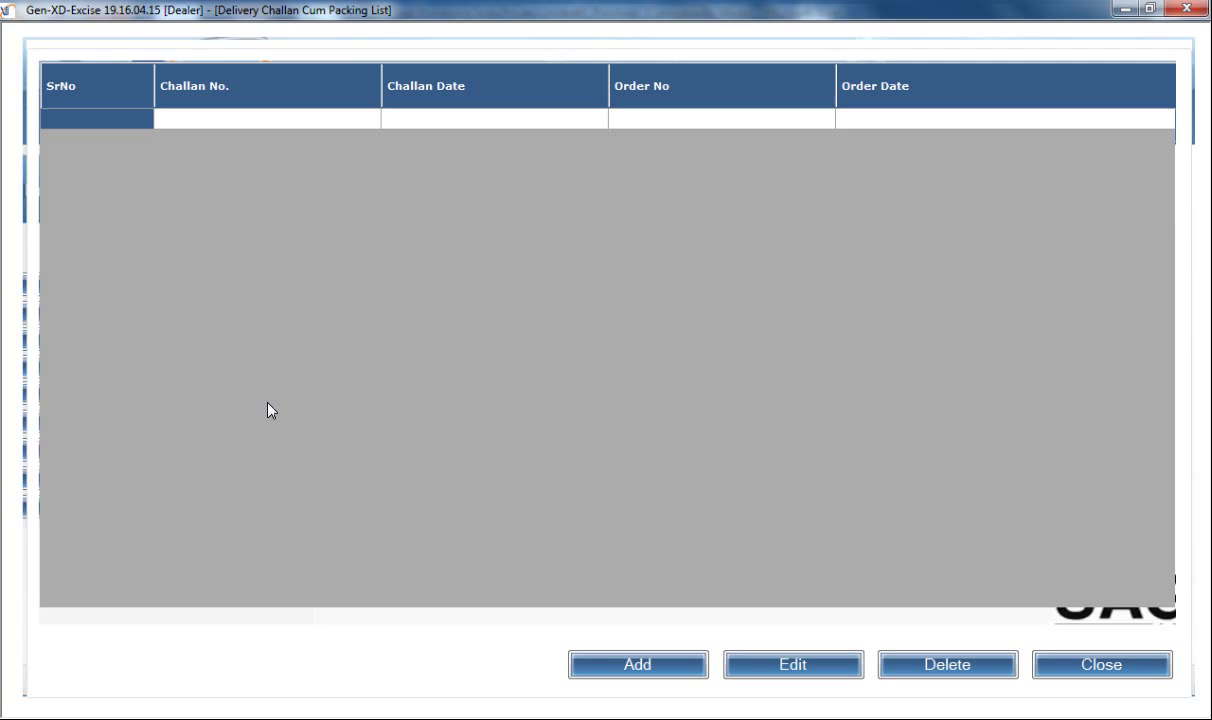
{"action": "left_click", "coordinate": [649, 666]}
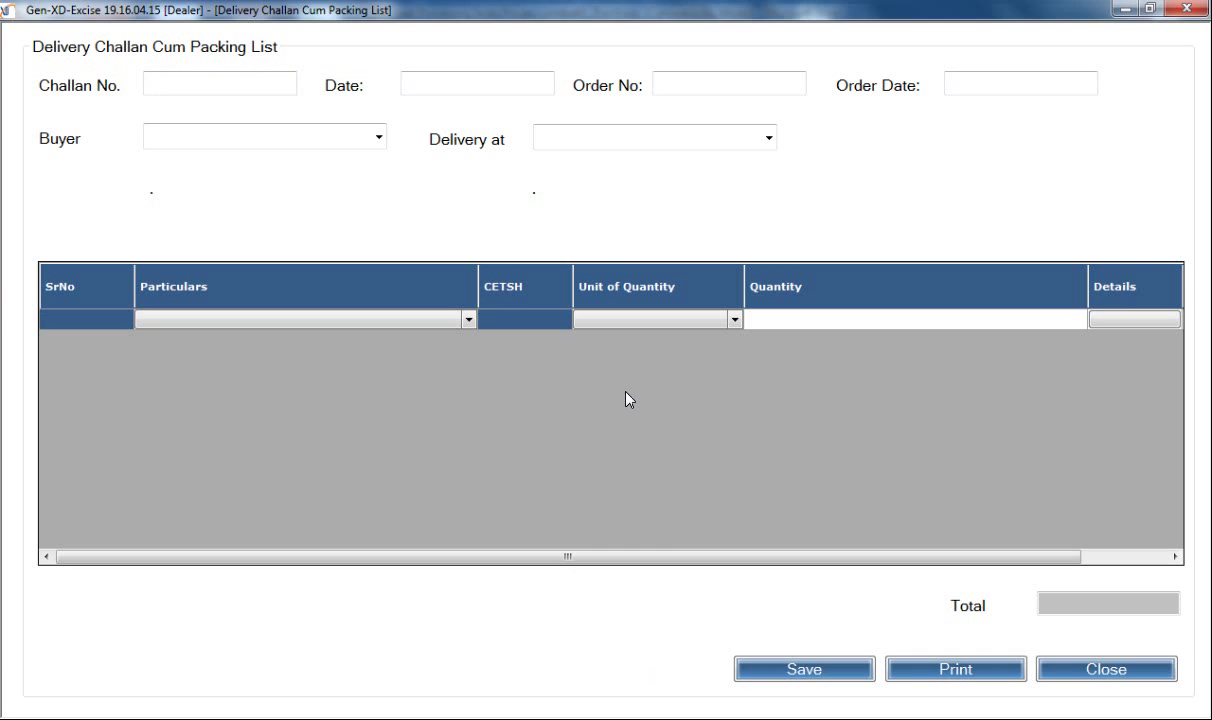
{"action": "left_click", "coordinate": [1149, 679]}
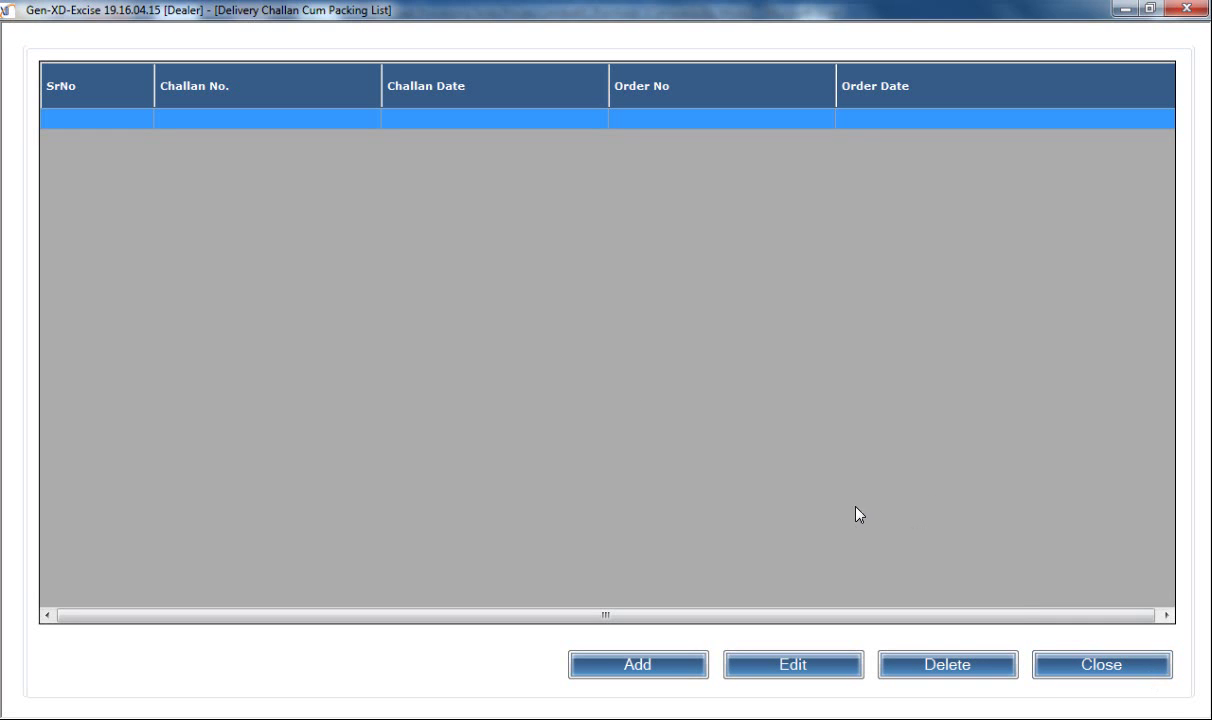
{"action": "left_click", "coordinate": [1058, 670]}
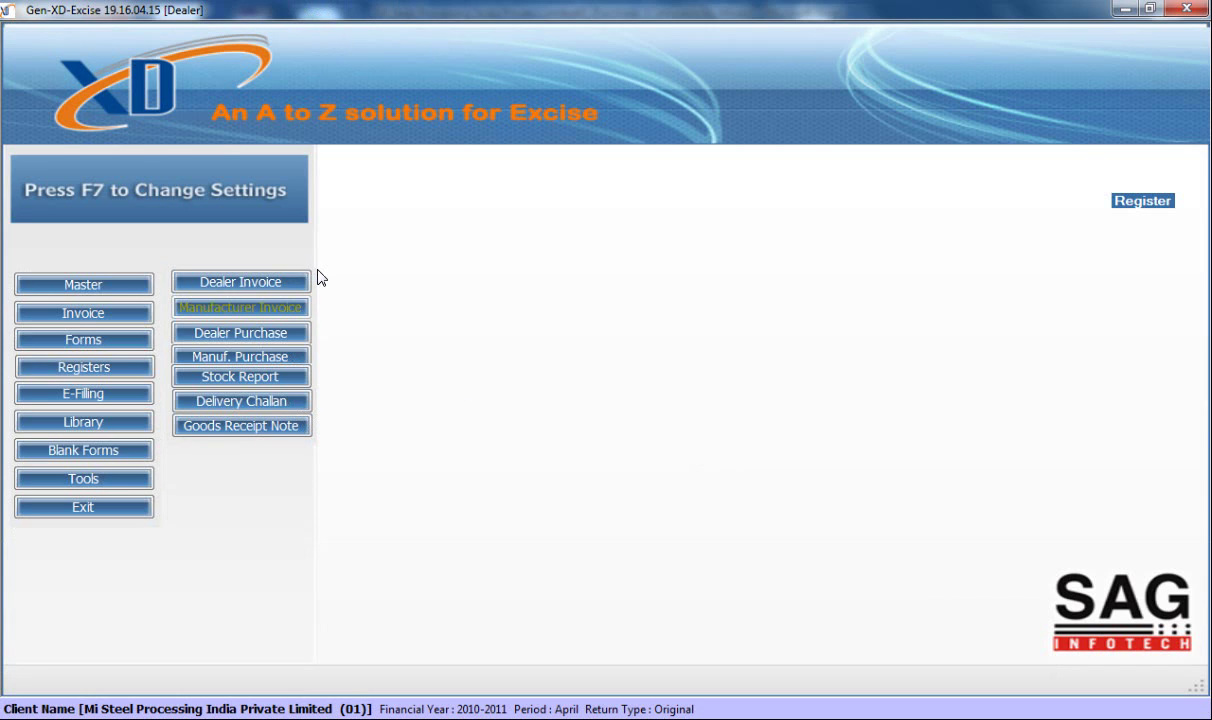
Step: Open the A-1 Registration form from the Forms list and leave it again
{"action": "left_click", "coordinate": [140, 340]}
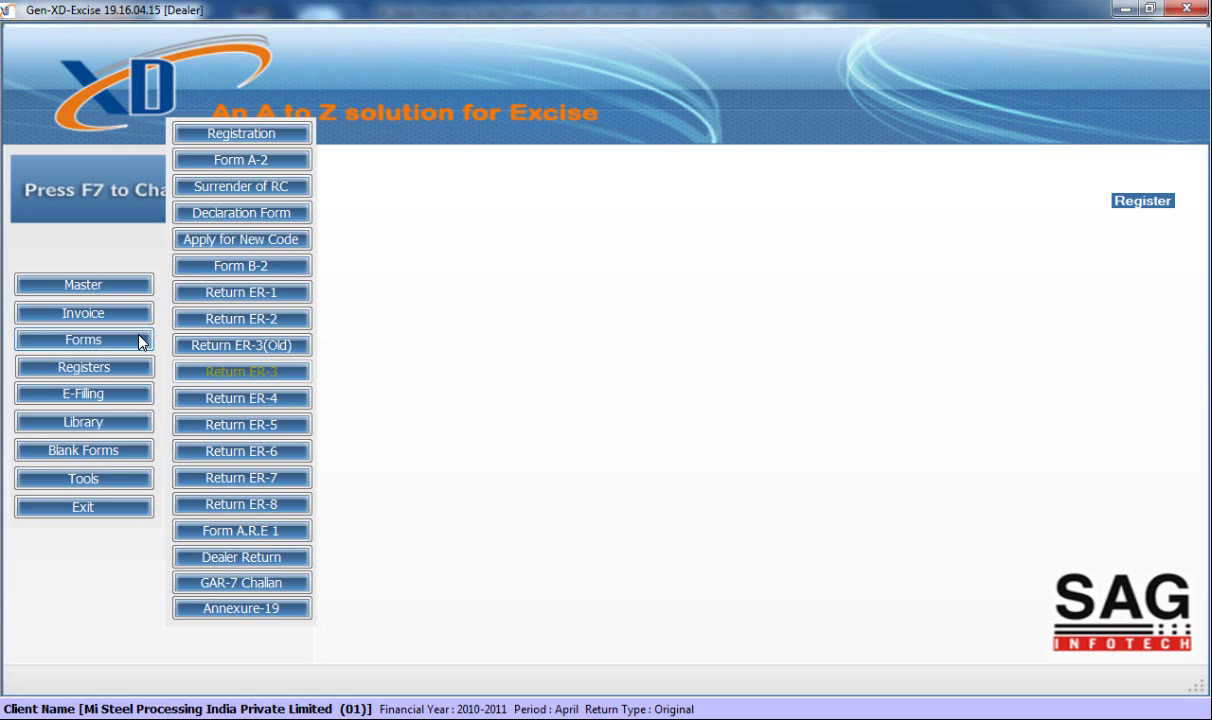
{"action": "left_click", "coordinate": [199, 135]}
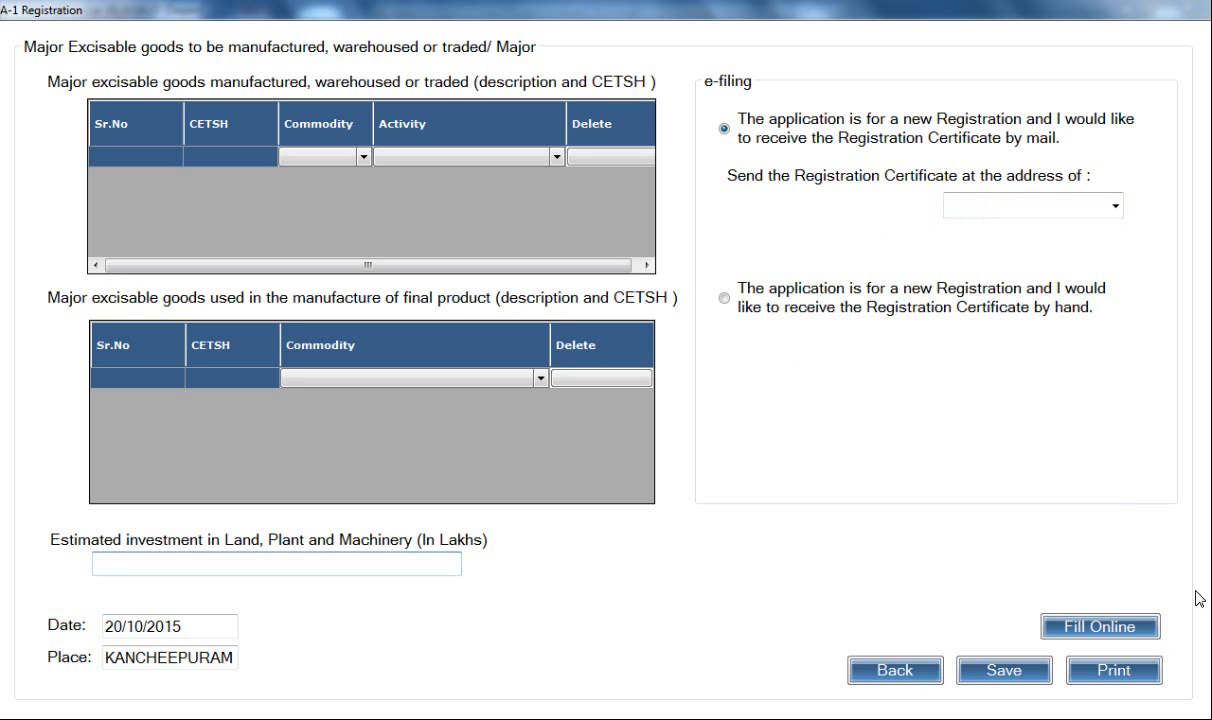
{"action": "left_click", "coordinate": [895, 670]}
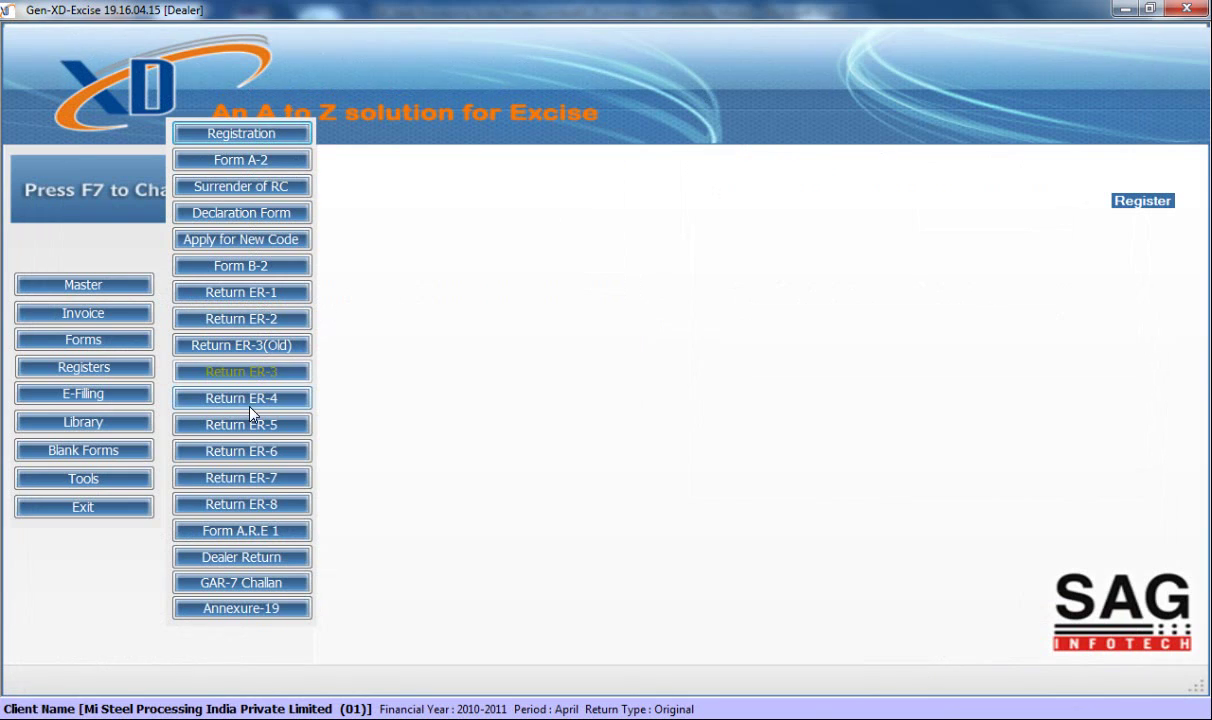
Step: Set the period display type to Quarterly (Quater-1, 2010-2011) and open the quarterly Dealer Return form
{"action": "left_click", "coordinate": [249, 557]}
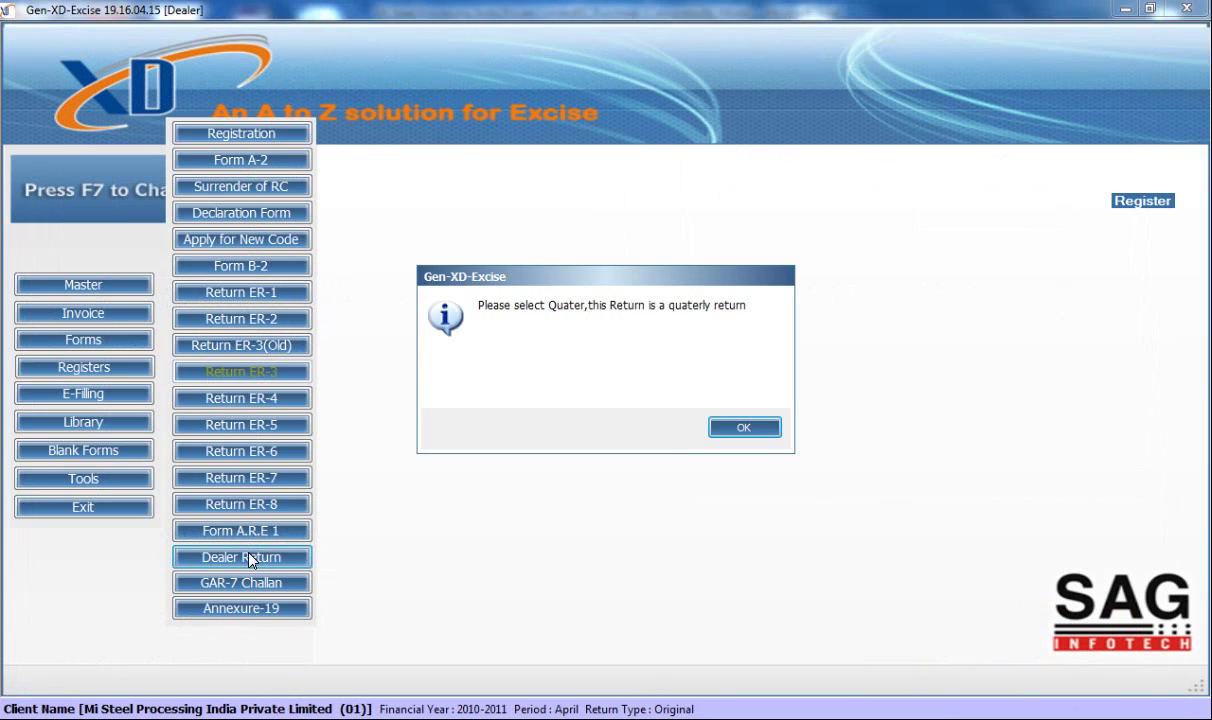
{"action": "left_click", "coordinate": [731, 428]}
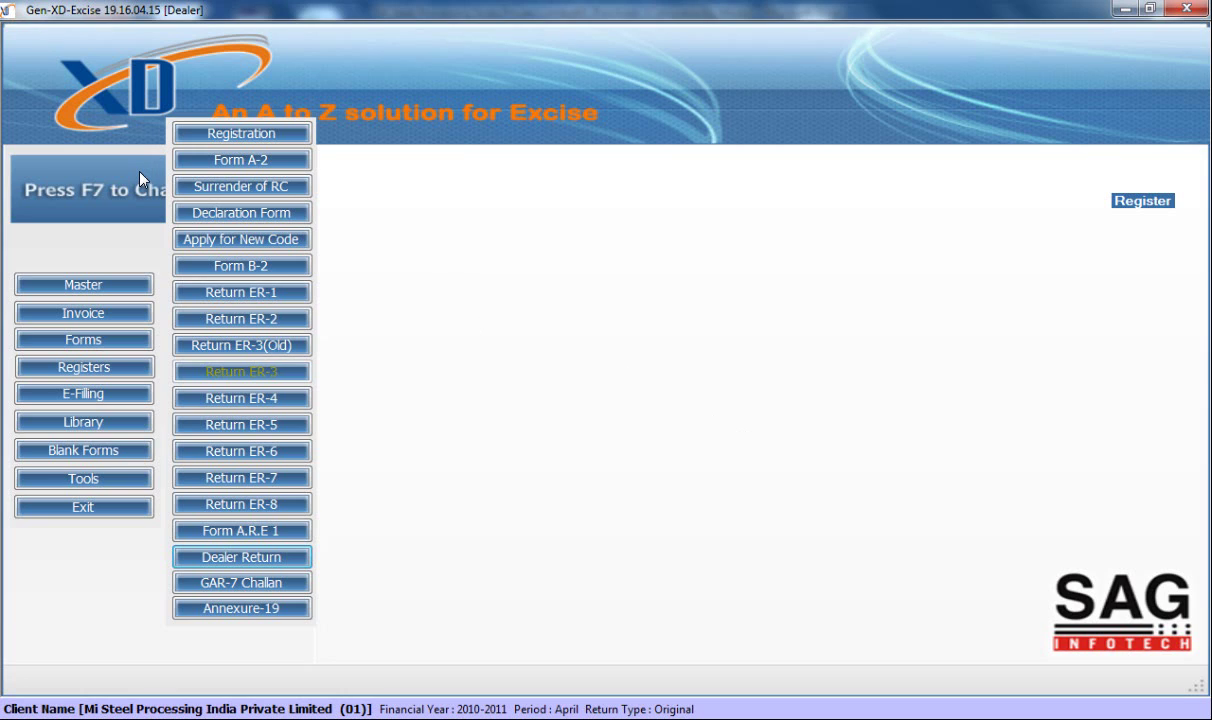
{"action": "key", "text": "F7"}
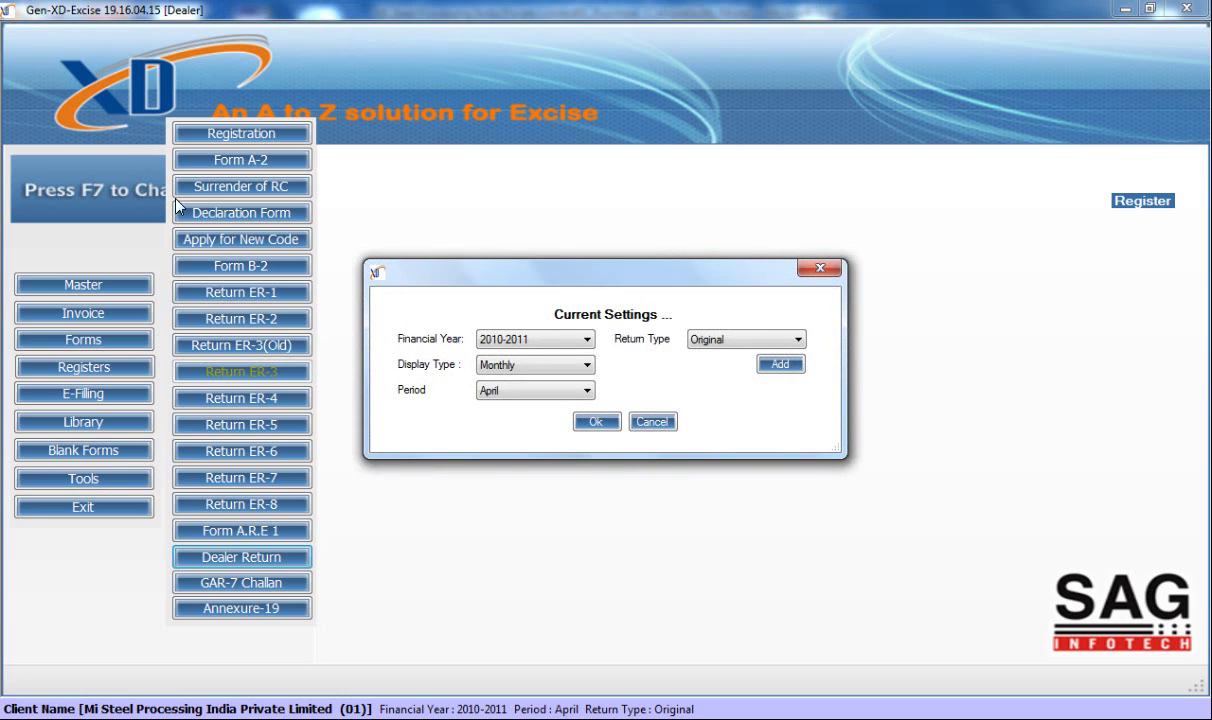
{"action": "left_click", "coordinate": [586, 368]}
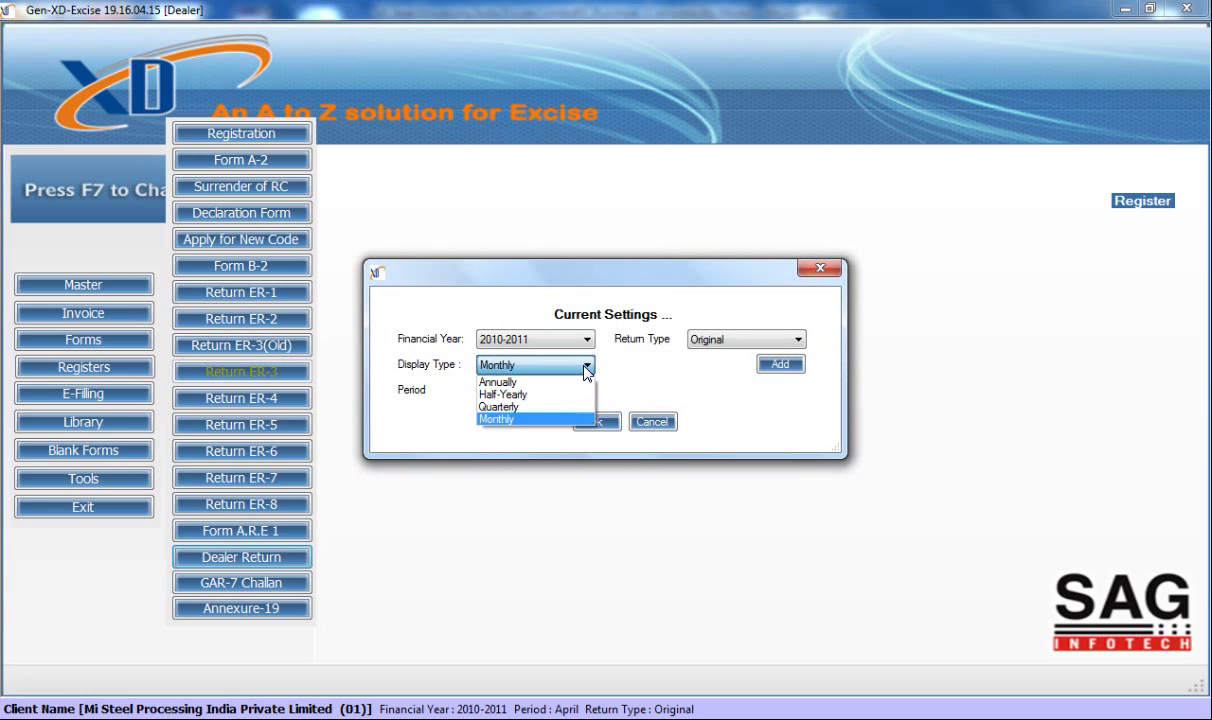
{"action": "left_click", "coordinate": [559, 419]}
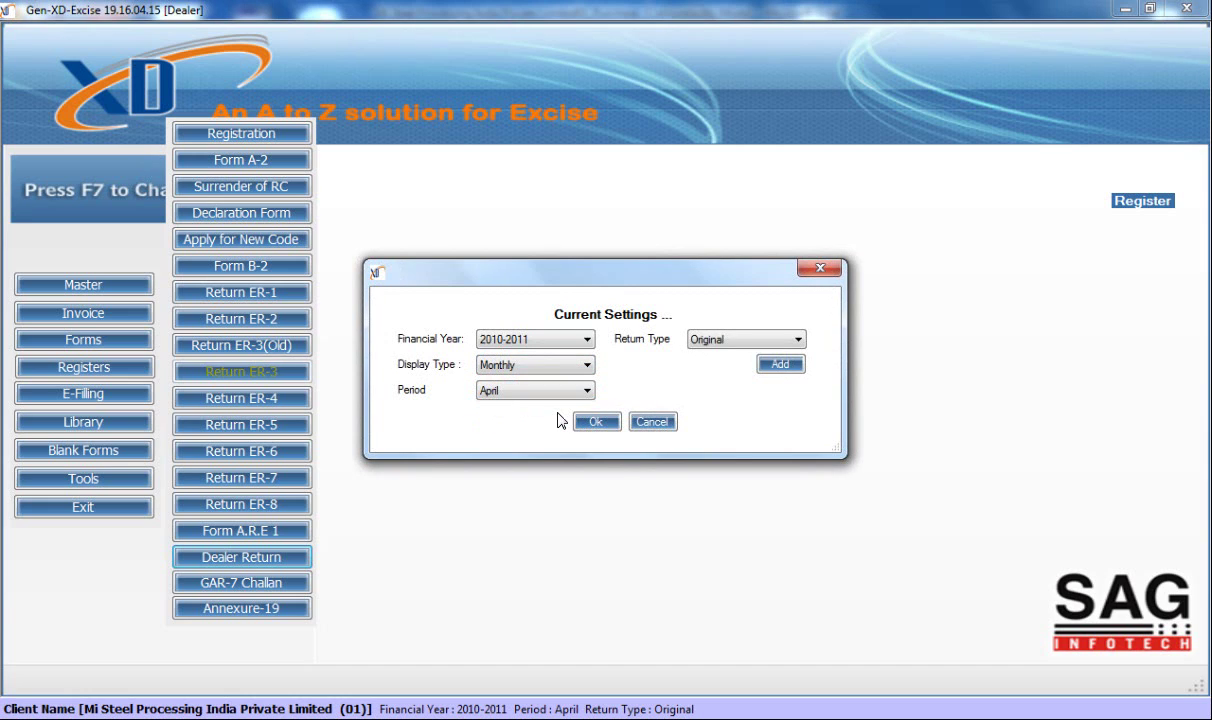
{"action": "left_click", "coordinate": [582, 367]}
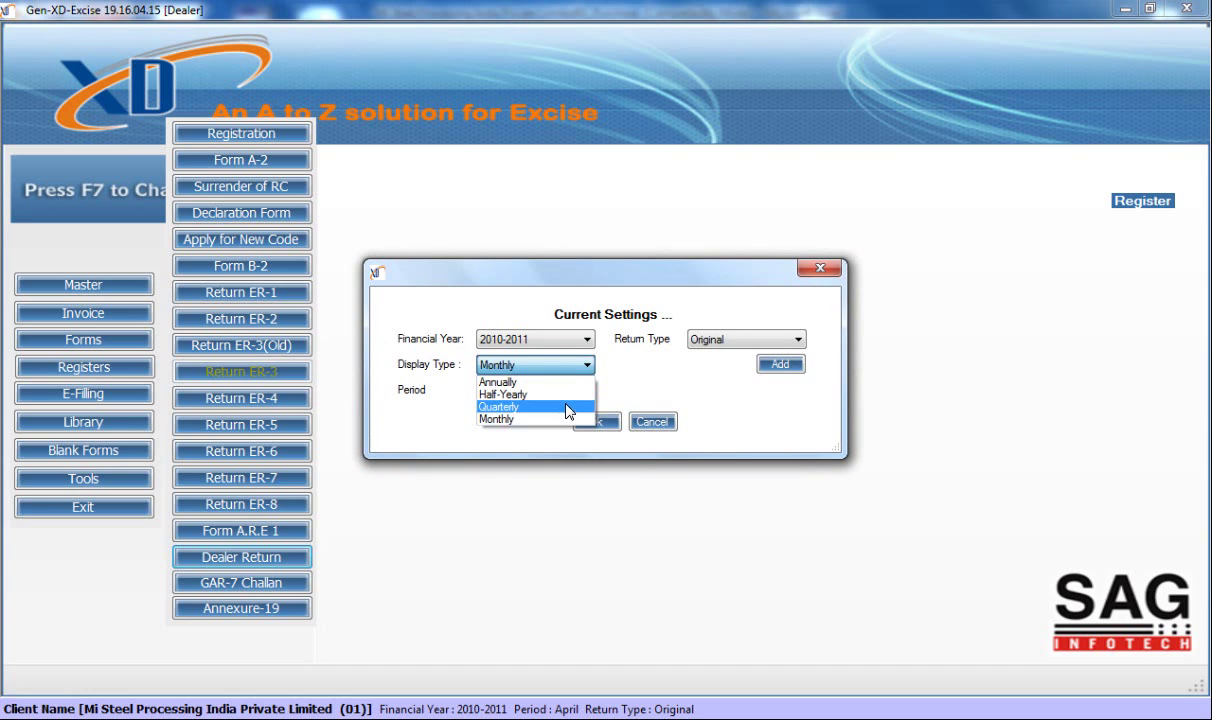
{"action": "left_click", "coordinate": [567, 409]}
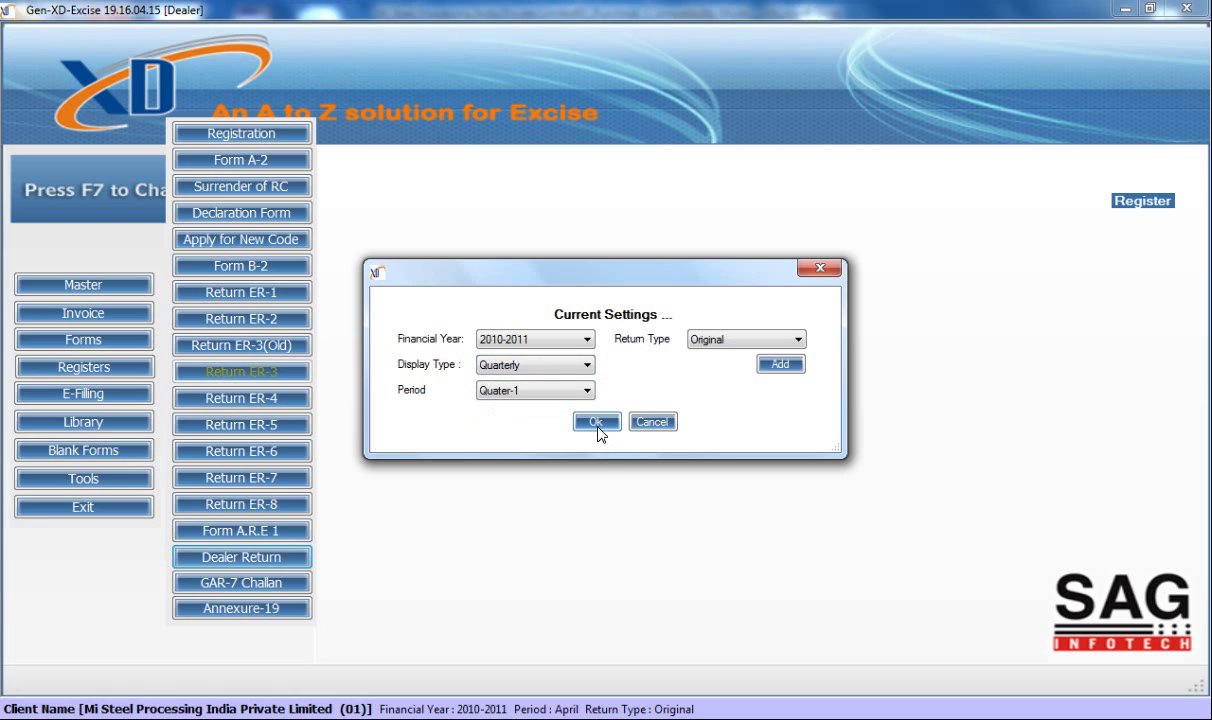
{"action": "left_click", "coordinate": [596, 422]}
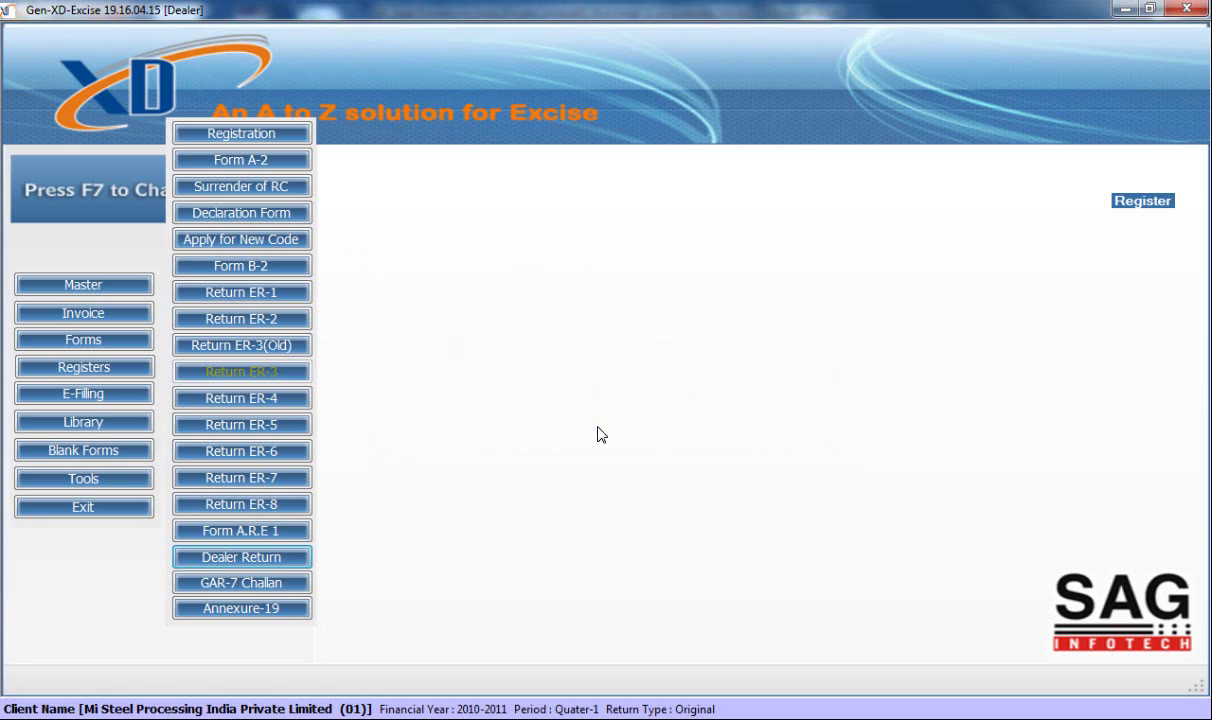
{"action": "left_click", "coordinate": [276, 561]}
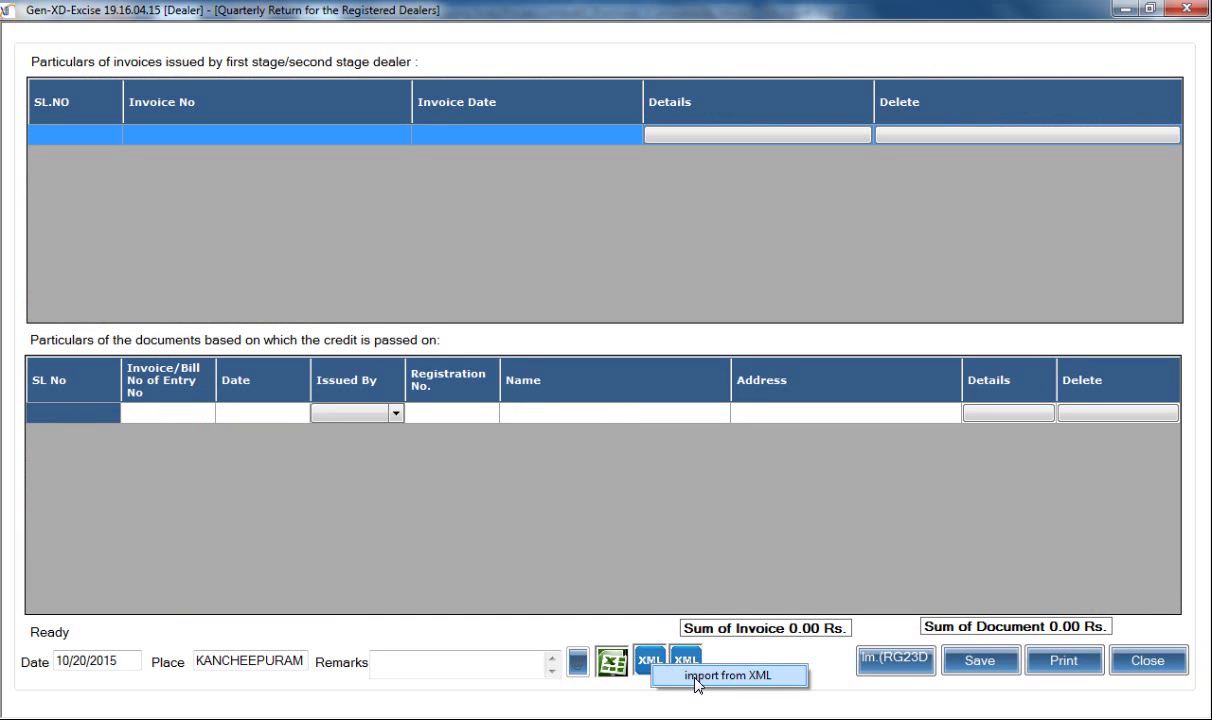
Step: Run the XML import check, close the error report, and save the return via Export to Excel
{"action": "left_click", "coordinate": [685, 660]}
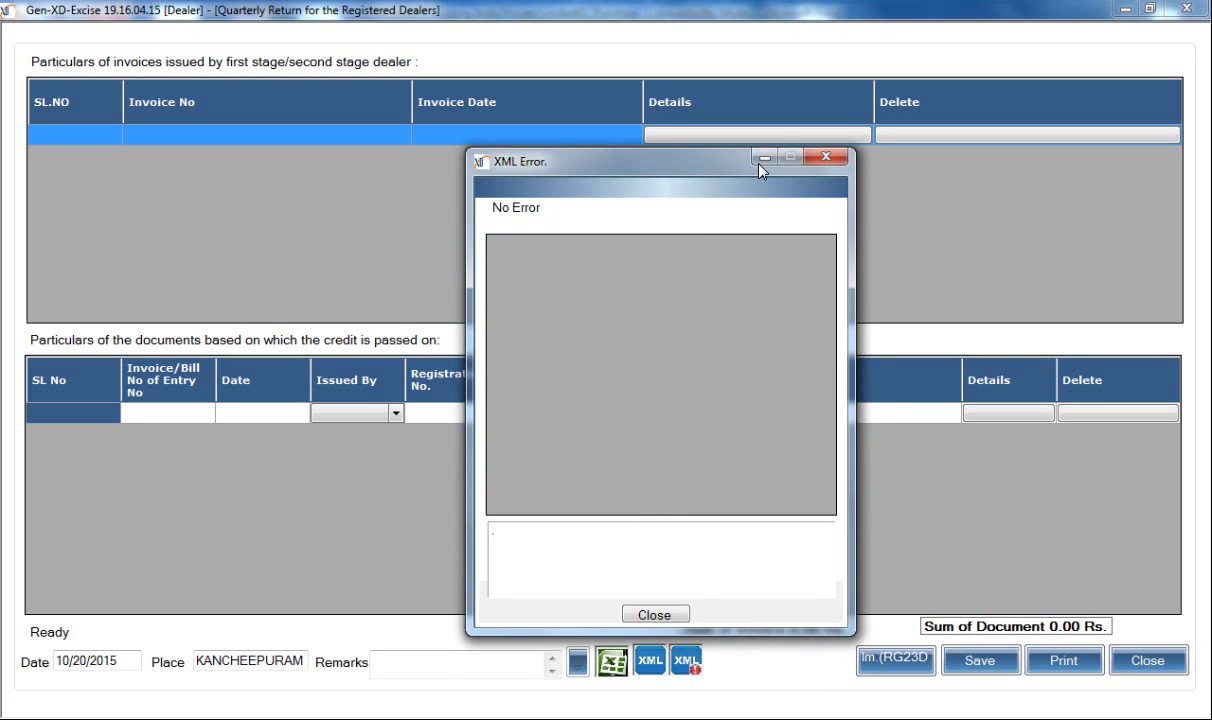
{"action": "left_click", "coordinate": [826, 157]}
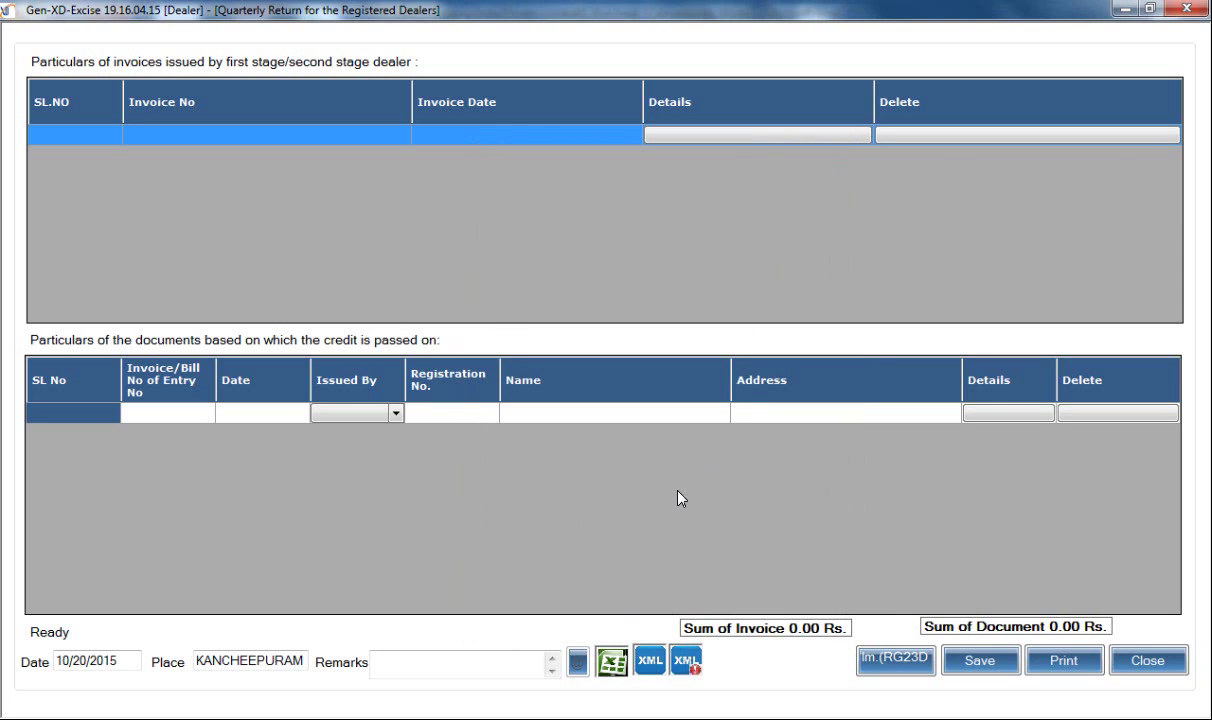
{"action": "left_click", "coordinate": [611, 661]}
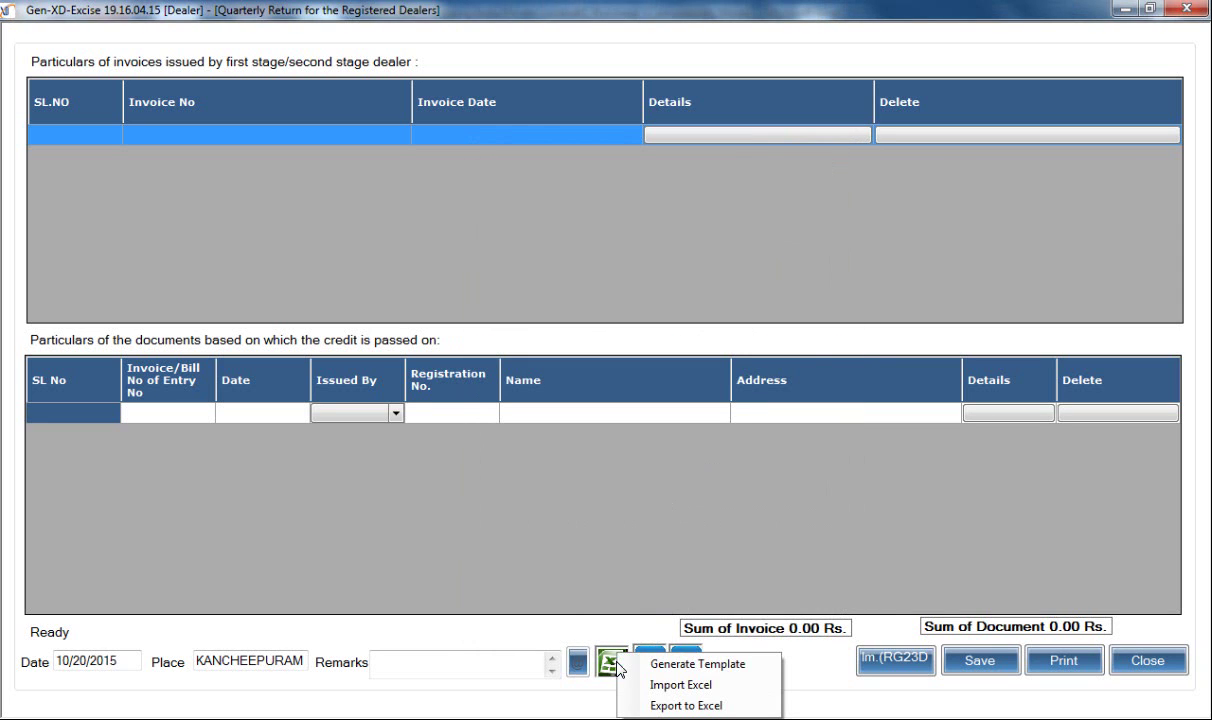
{"action": "left_click", "coordinate": [661, 706]}
{"action": "left_click", "coordinate": [432, 443]}
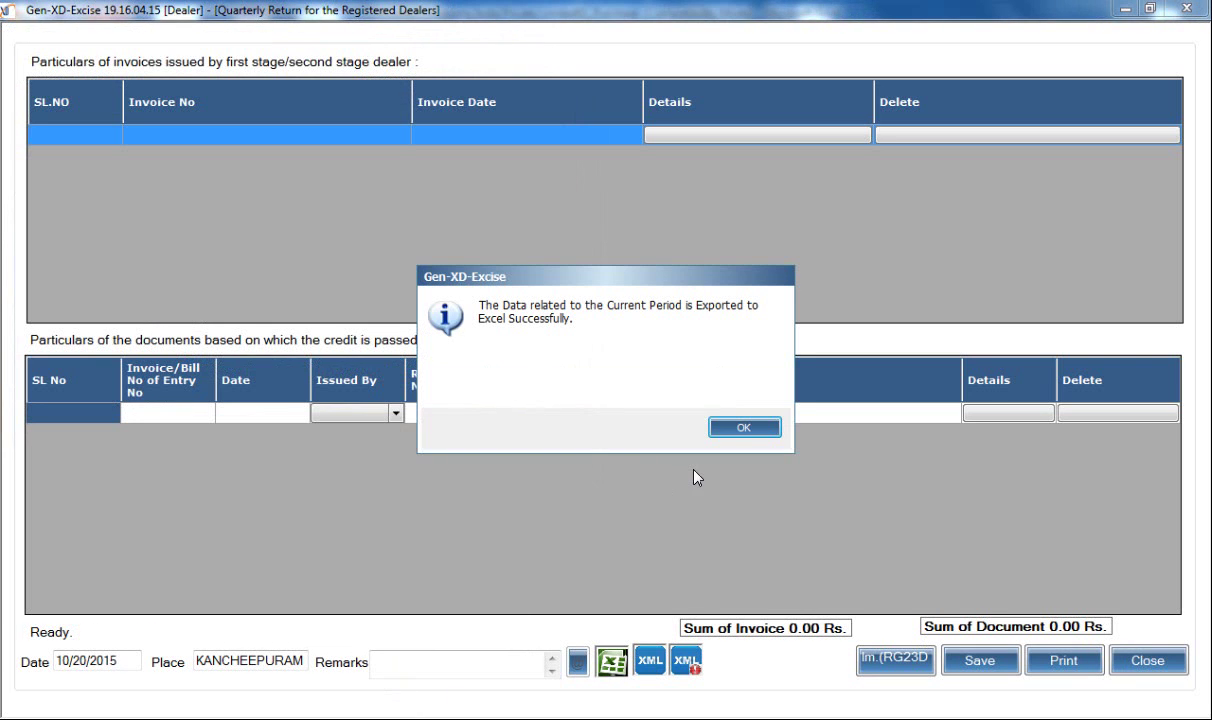
{"action": "left_click", "coordinate": [745, 429]}
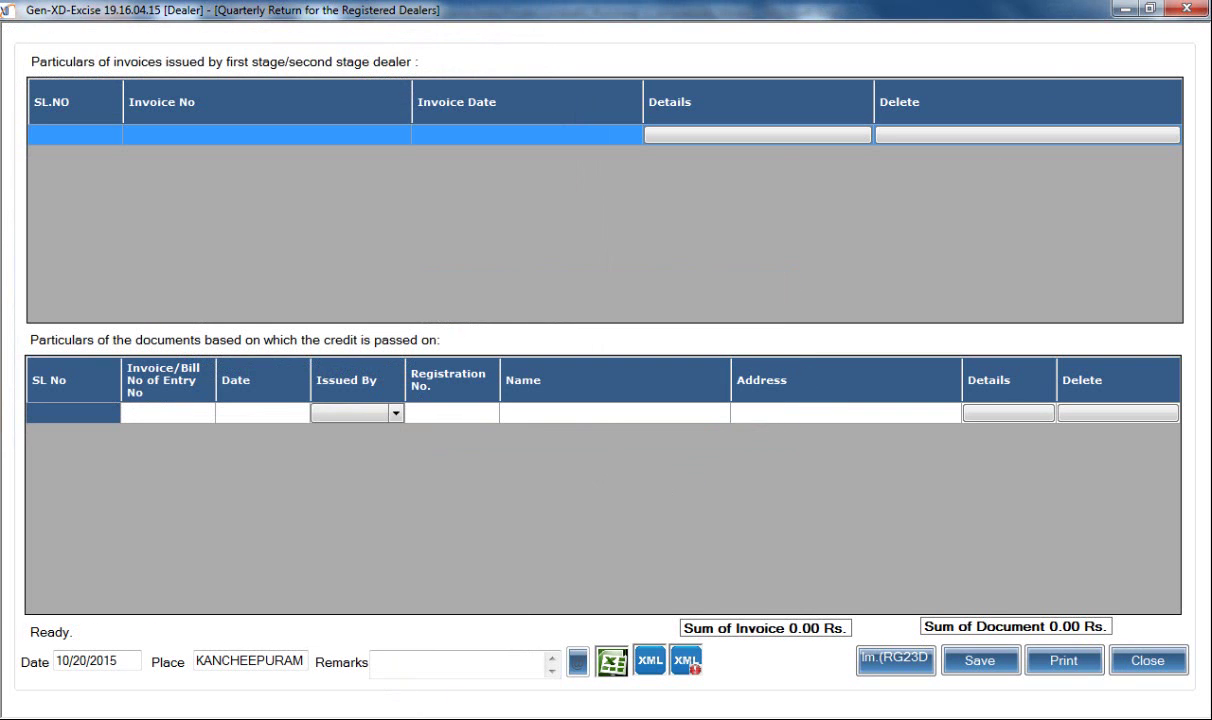
Step: Close the purchase workbook without saving changes, and close the comm workbook
{"action": "left_click", "coordinate": [1122, 10]}
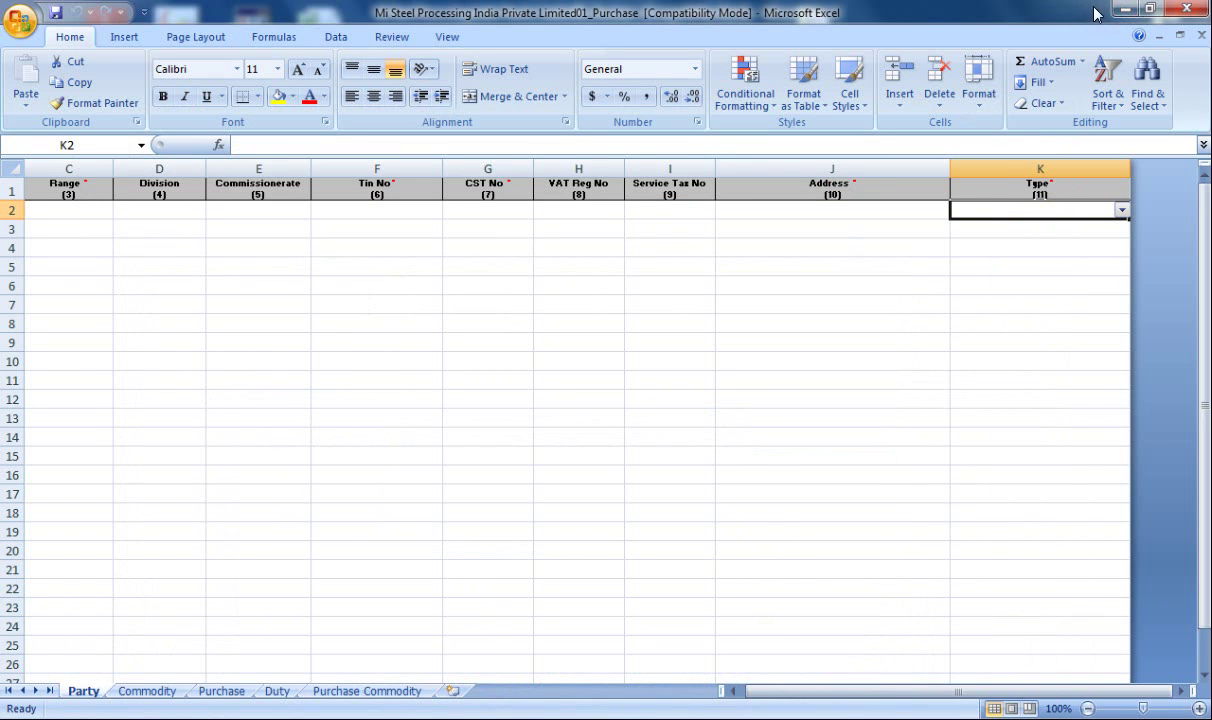
{"action": "left_click", "coordinate": [1178, 9]}
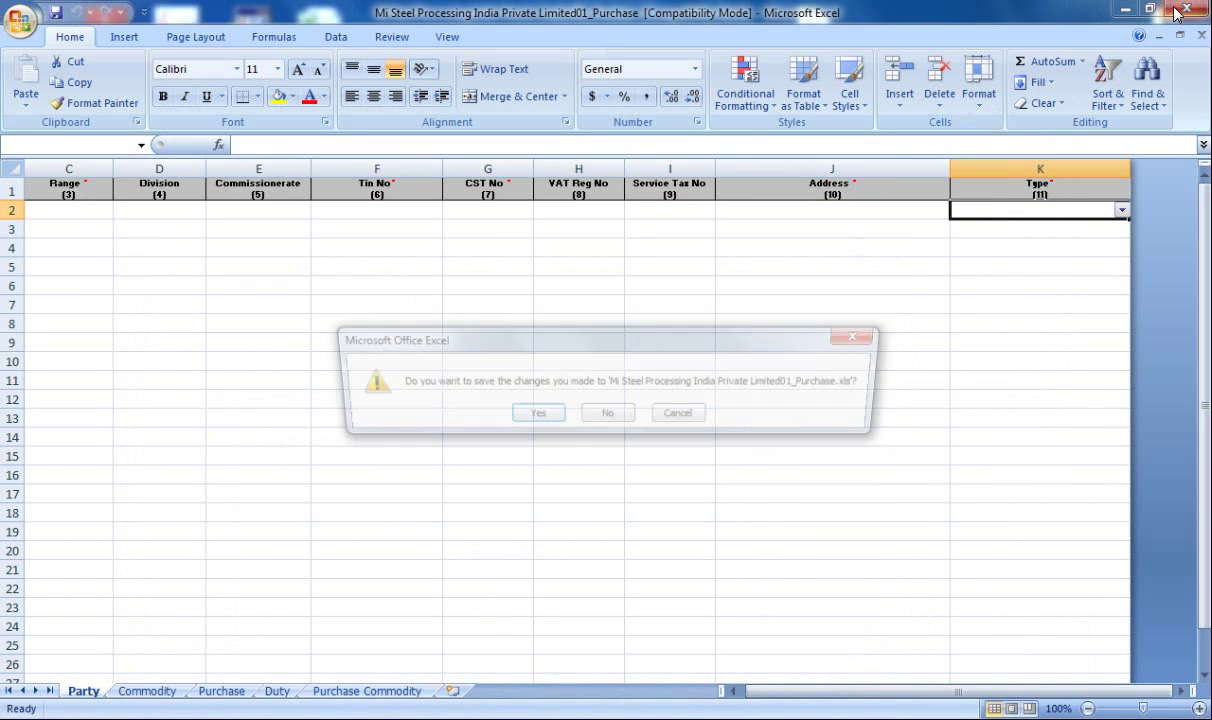
{"action": "left_click", "coordinate": [609, 417]}
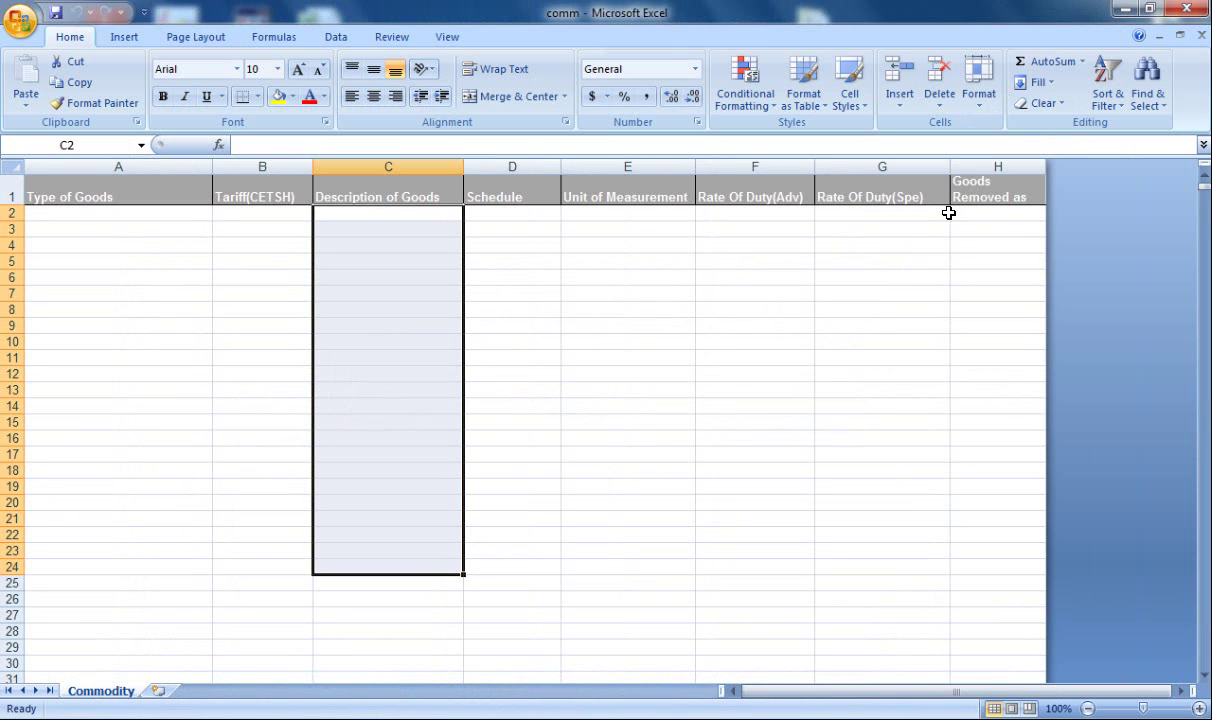
{"action": "left_click", "coordinate": [1187, 10]}
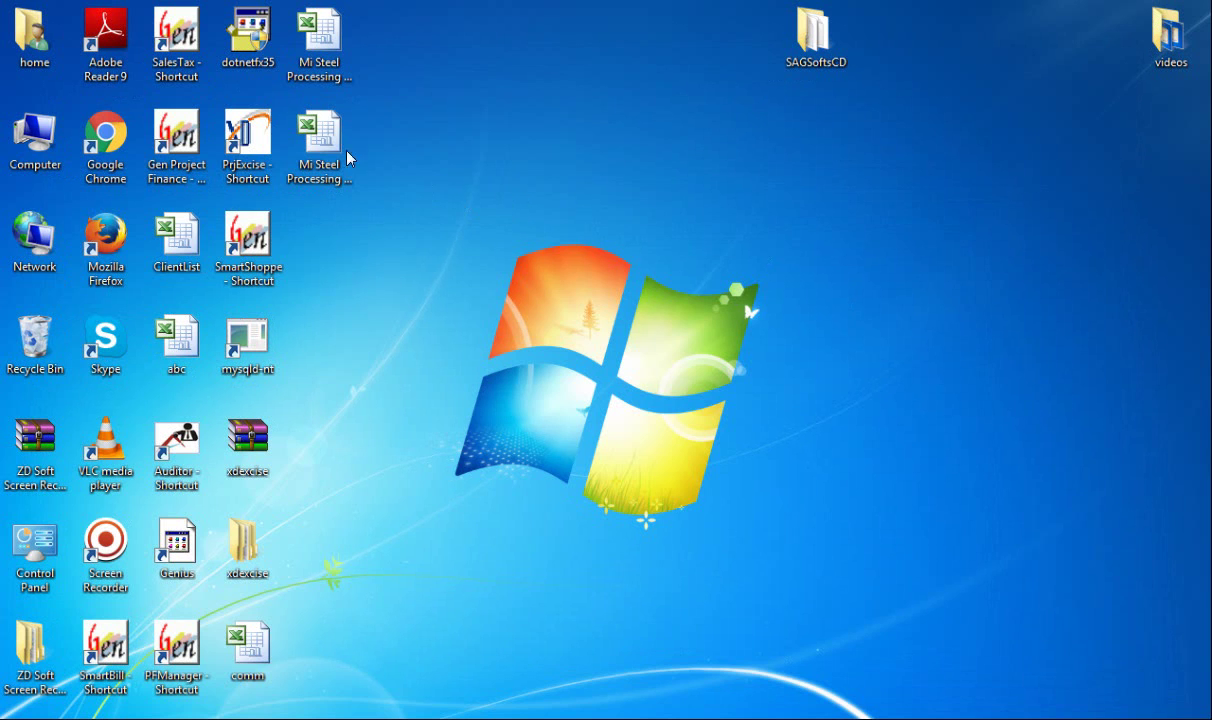
Step: Open the exported Dealer Return workbook, view its DOCUMENT sheet, then close the quarterly dealer return
{"action": "double_click", "coordinate": [316, 143]}
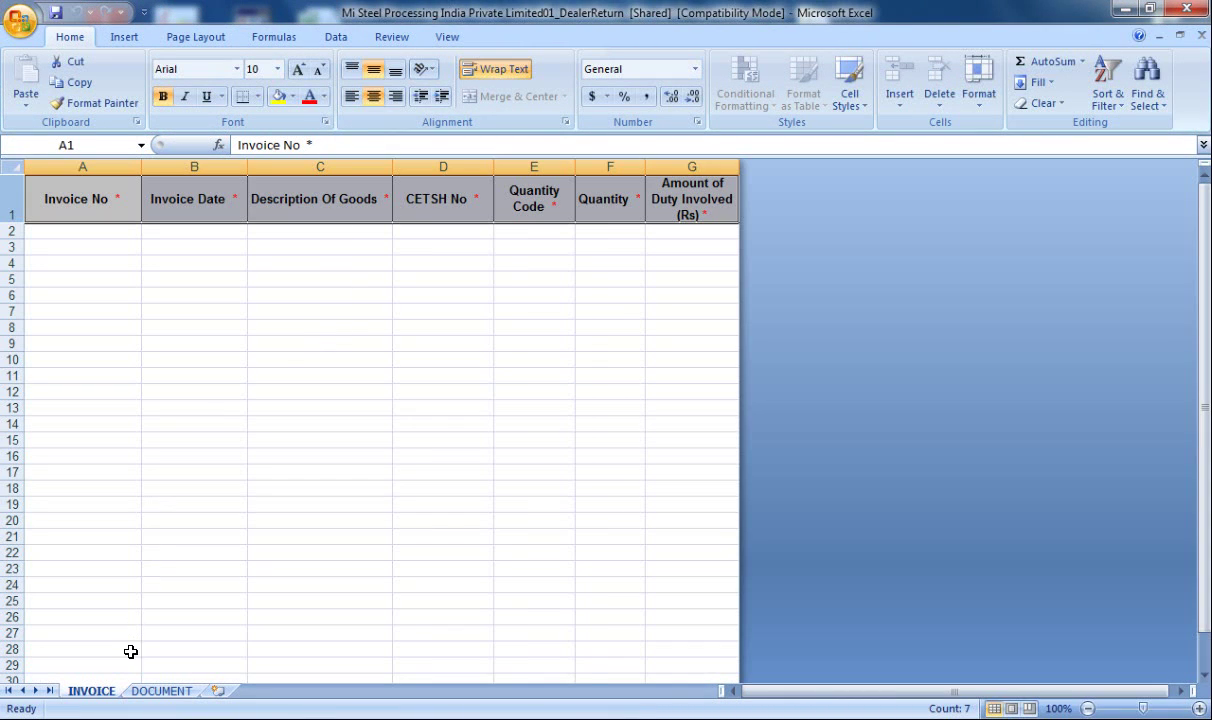
{"action": "left_click", "coordinate": [143, 691]}
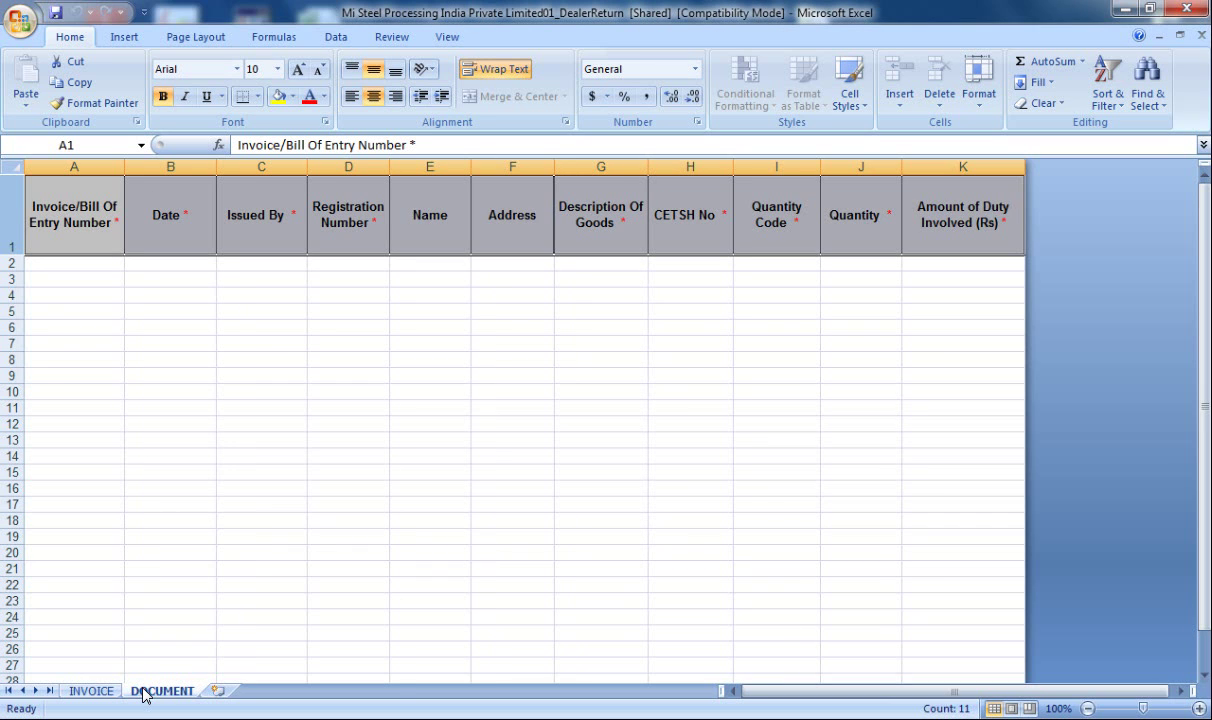
{"action": "key", "text": "alt+Tab"}
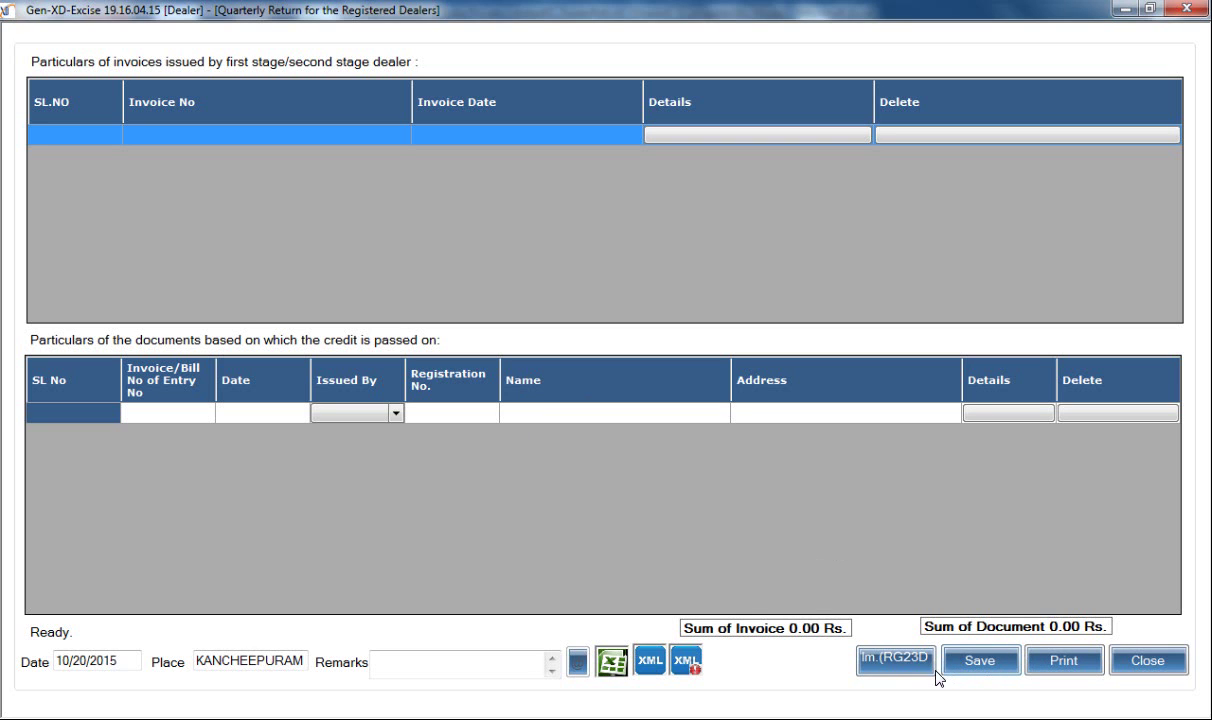
{"action": "left_click", "coordinate": [1148, 661]}
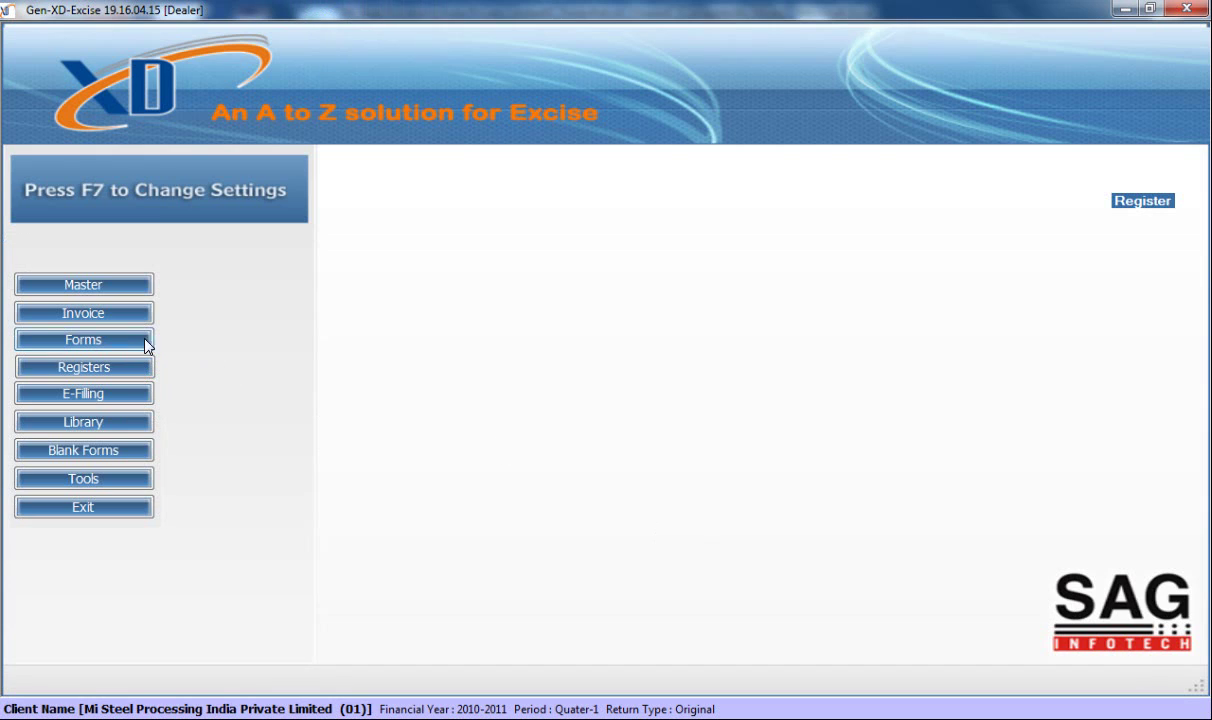
Step: Open the Return ER-5 form from the Forms list and dismiss the annual period message
{"action": "left_click", "coordinate": [139, 345]}
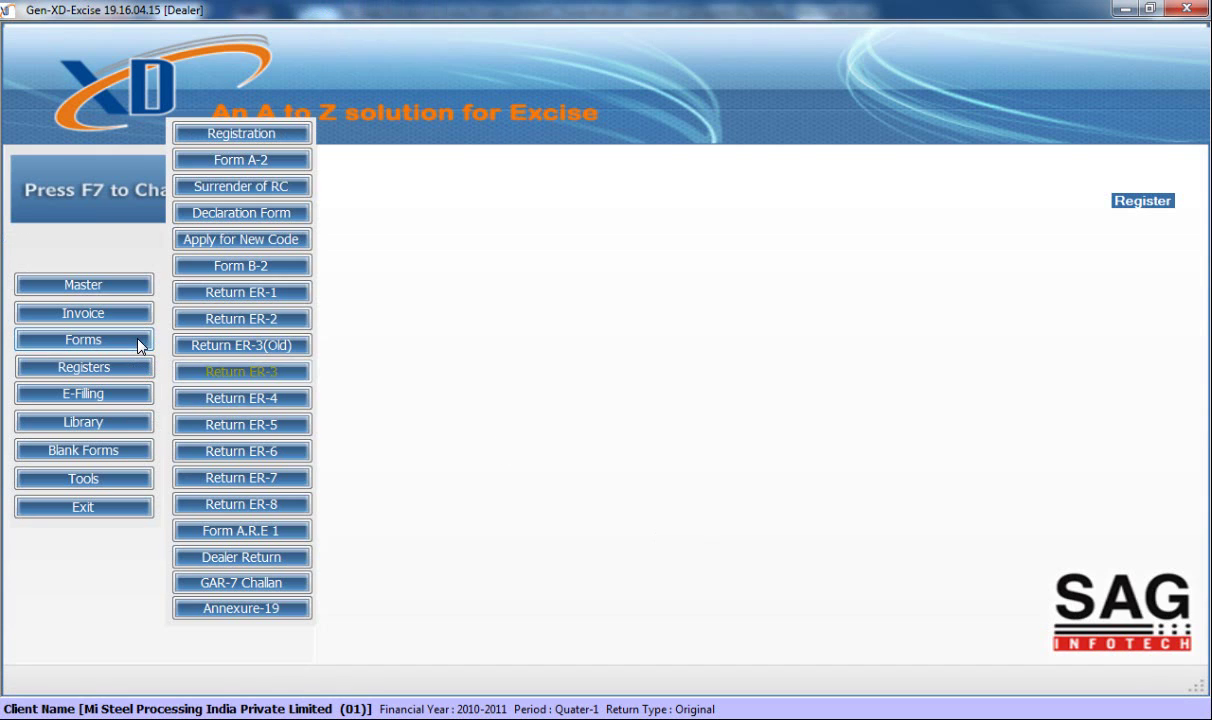
{"action": "left_click", "coordinate": [247, 426]}
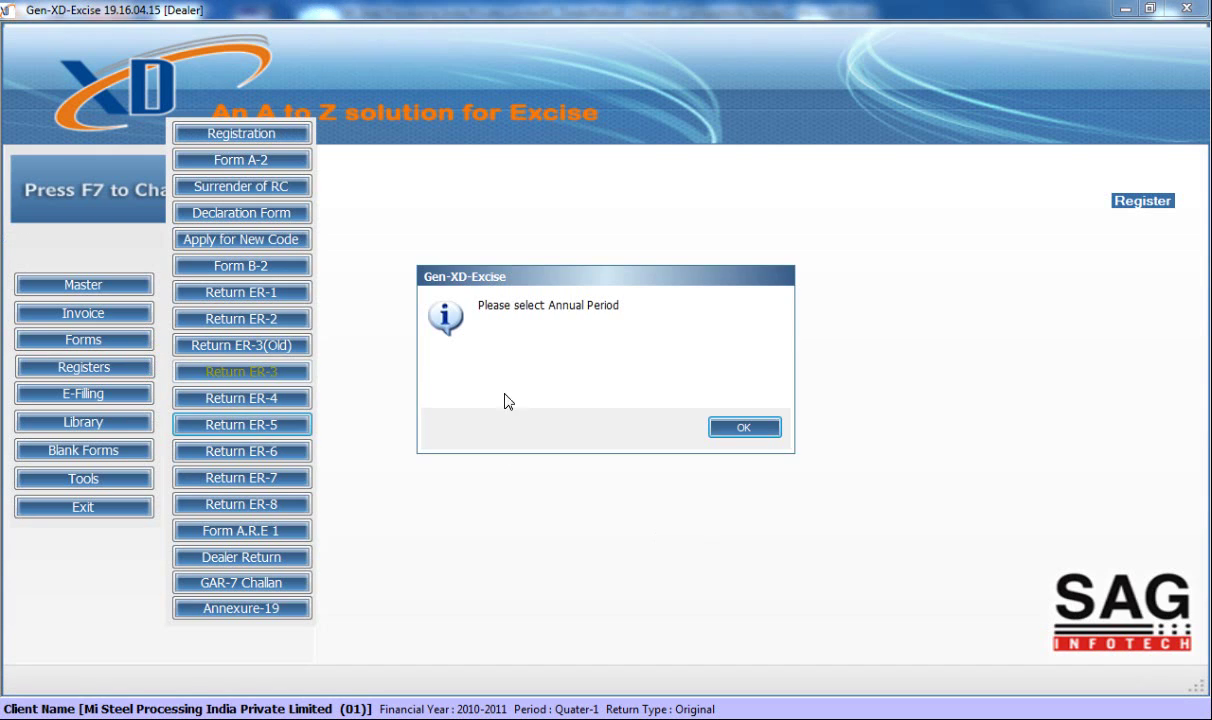
{"action": "left_click", "coordinate": [721, 434]}
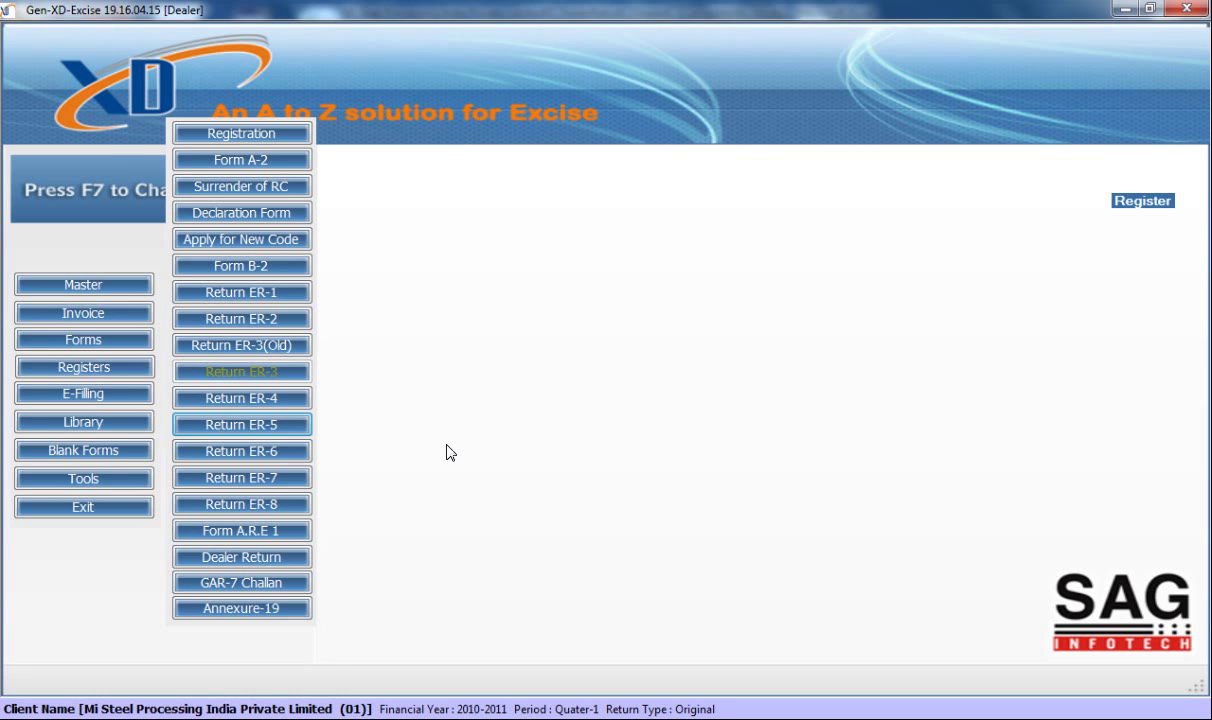
Step: Start a new GAR-7 challan, try e-Payment, dismiss the errors, cancel the entry and close the form
{"action": "left_click", "coordinate": [244, 584]}
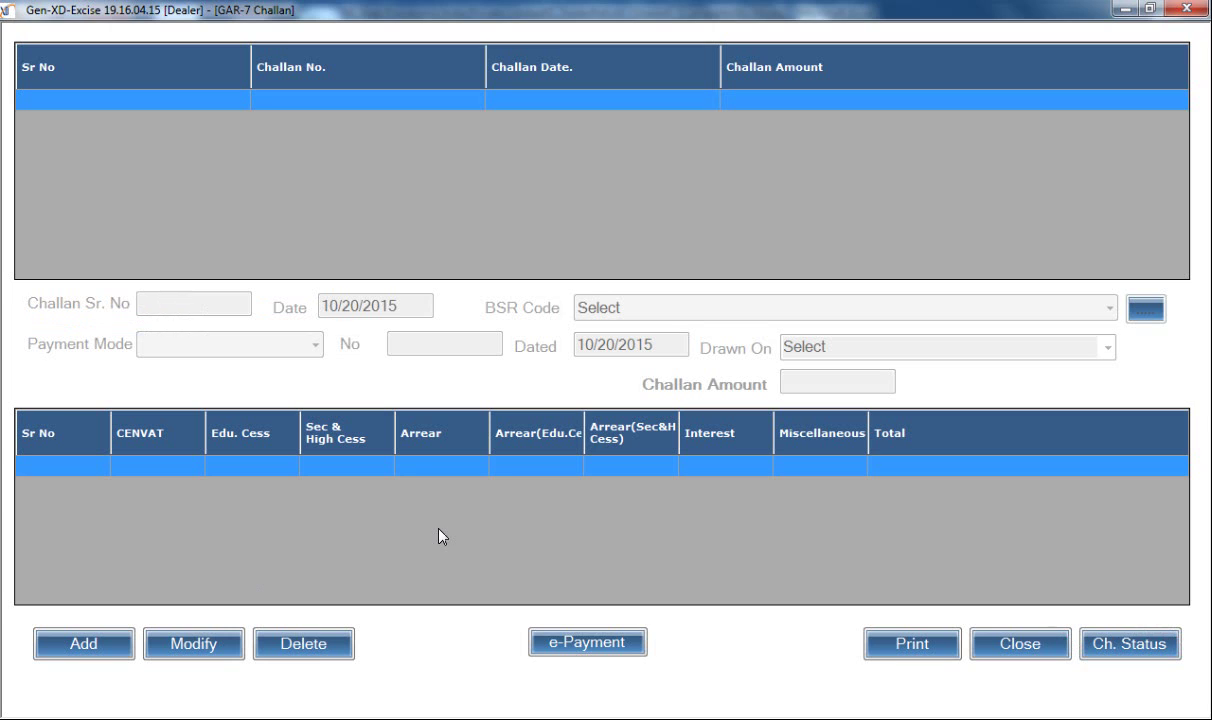
{"action": "left_click", "coordinate": [112, 648]}
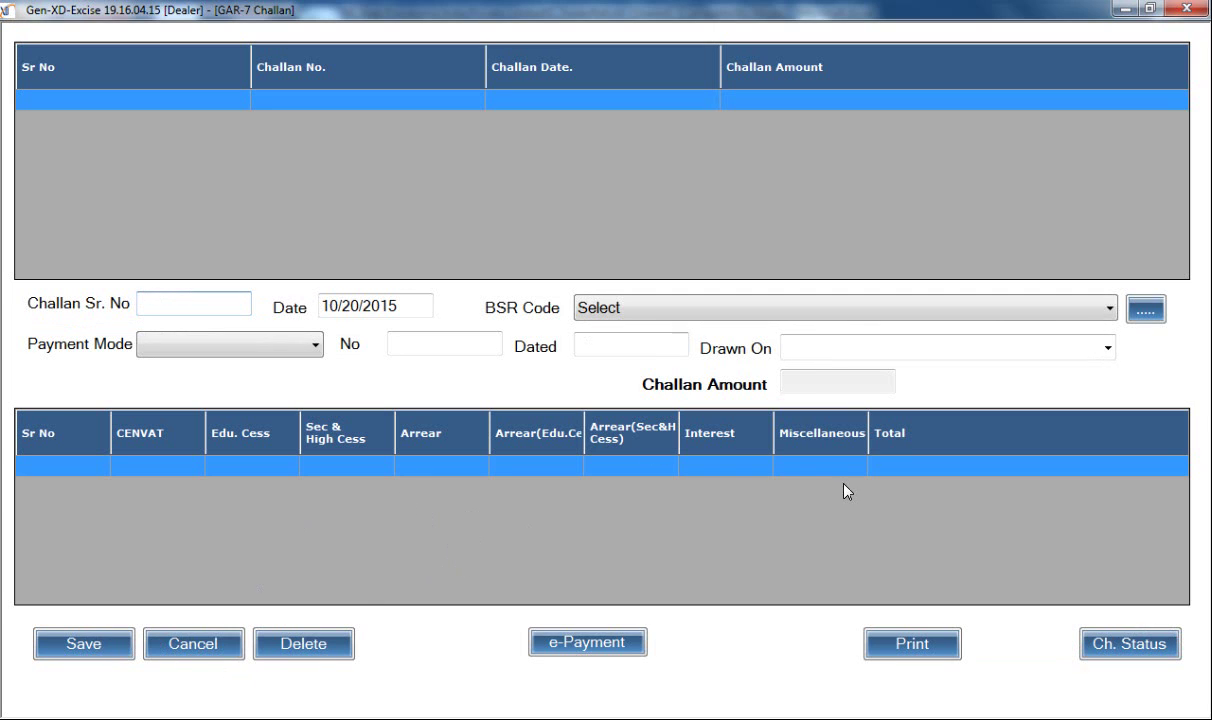
{"action": "left_click", "coordinate": [588, 643]}
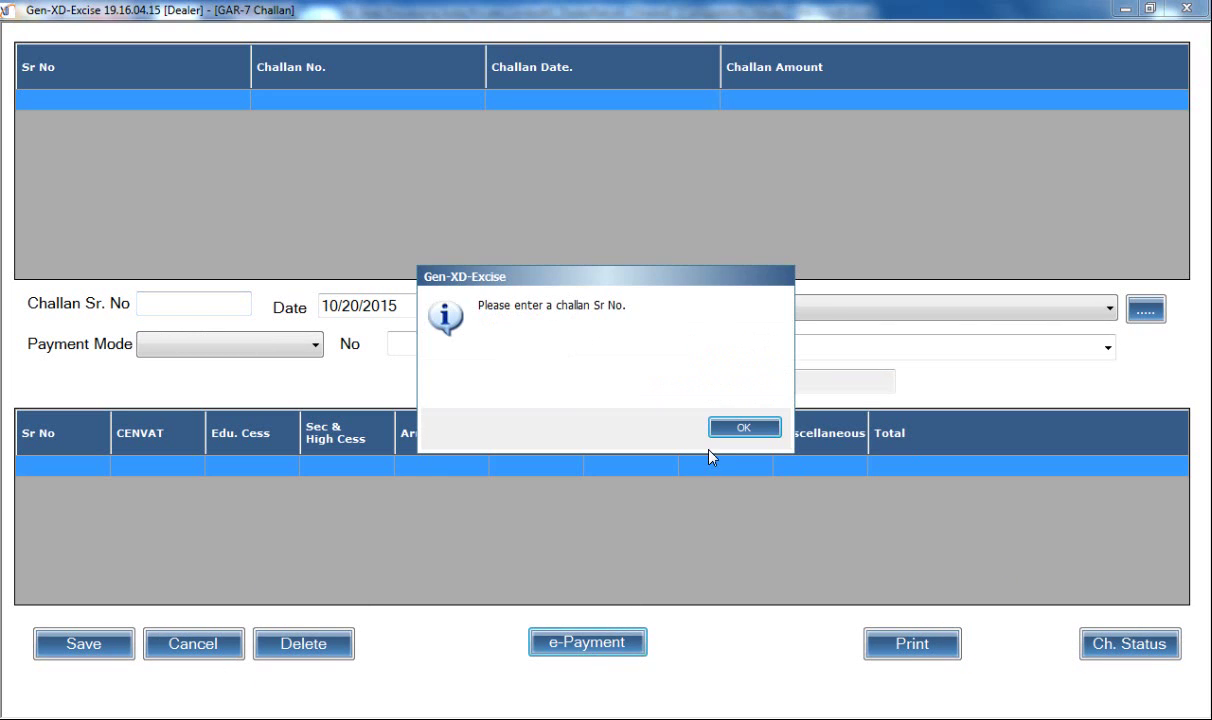
{"action": "left_click", "coordinate": [735, 428]}
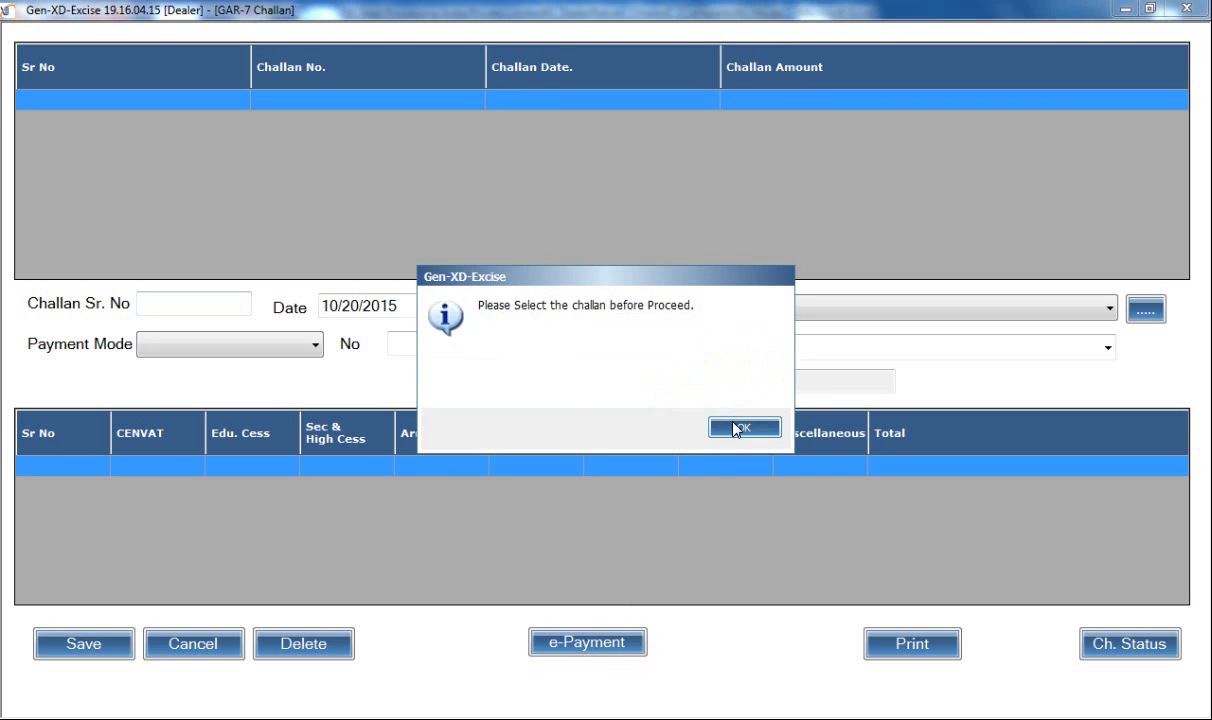
{"action": "left_click", "coordinate": [735, 428]}
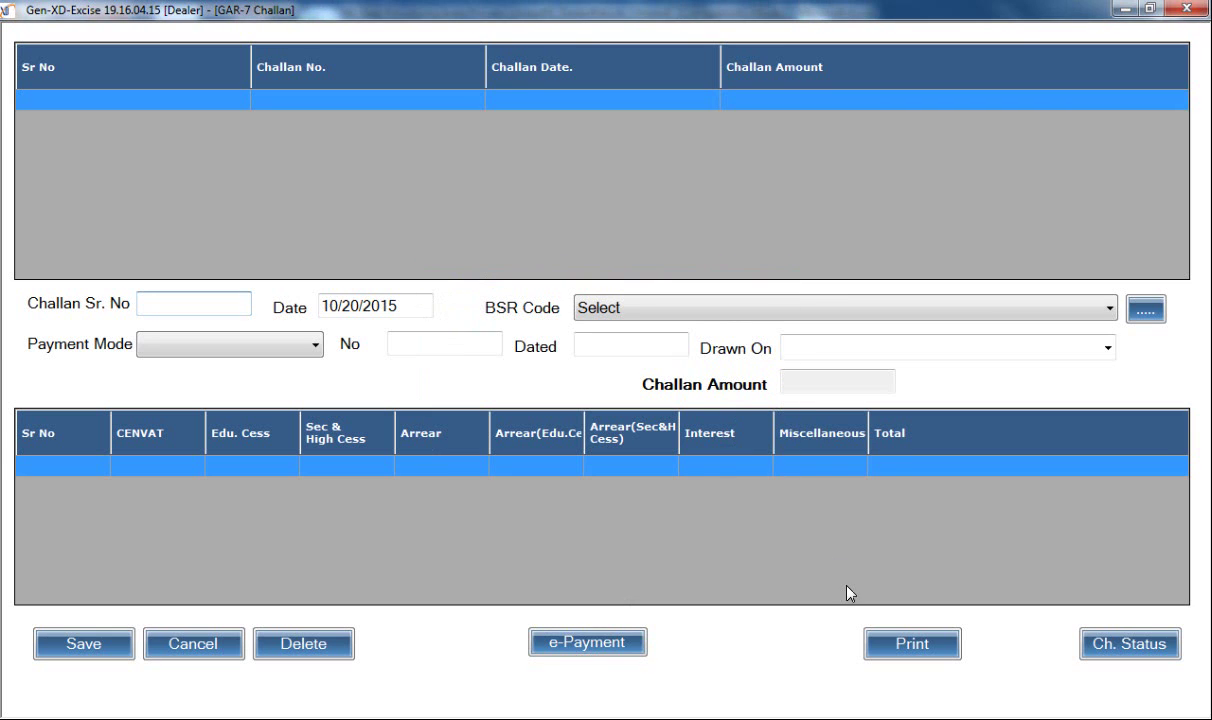
{"action": "left_click", "coordinate": [212, 650]}
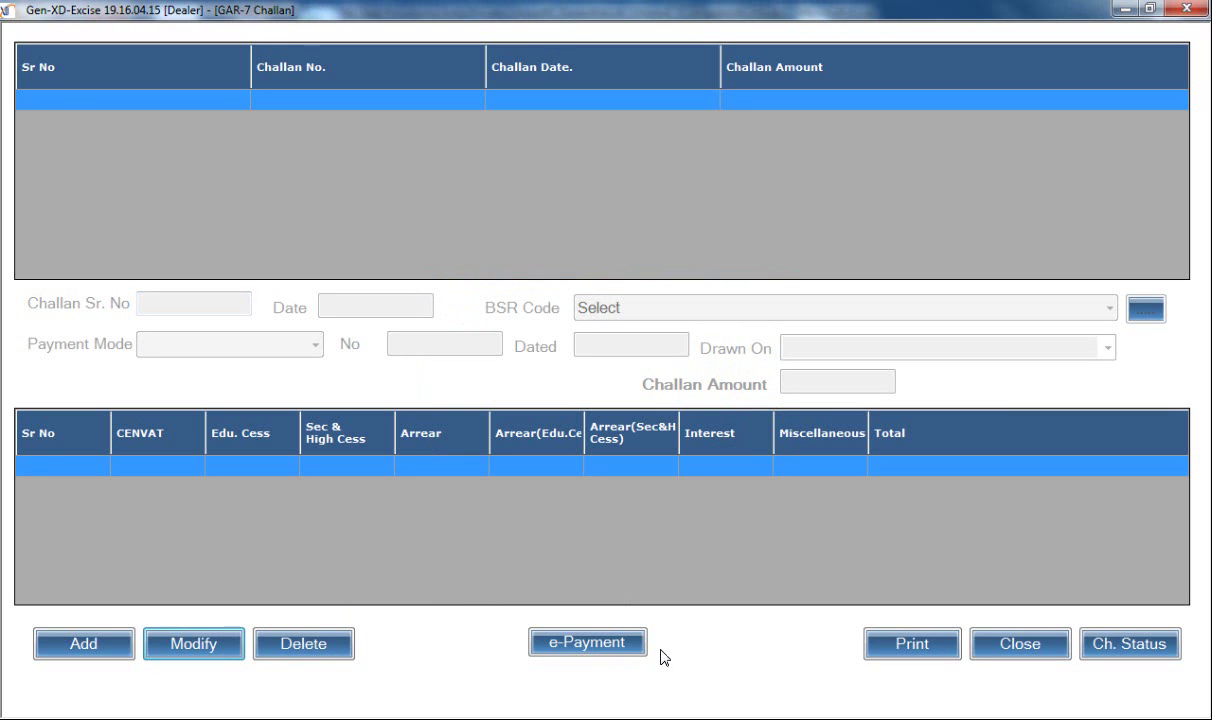
{"action": "left_click", "coordinate": [1019, 648]}
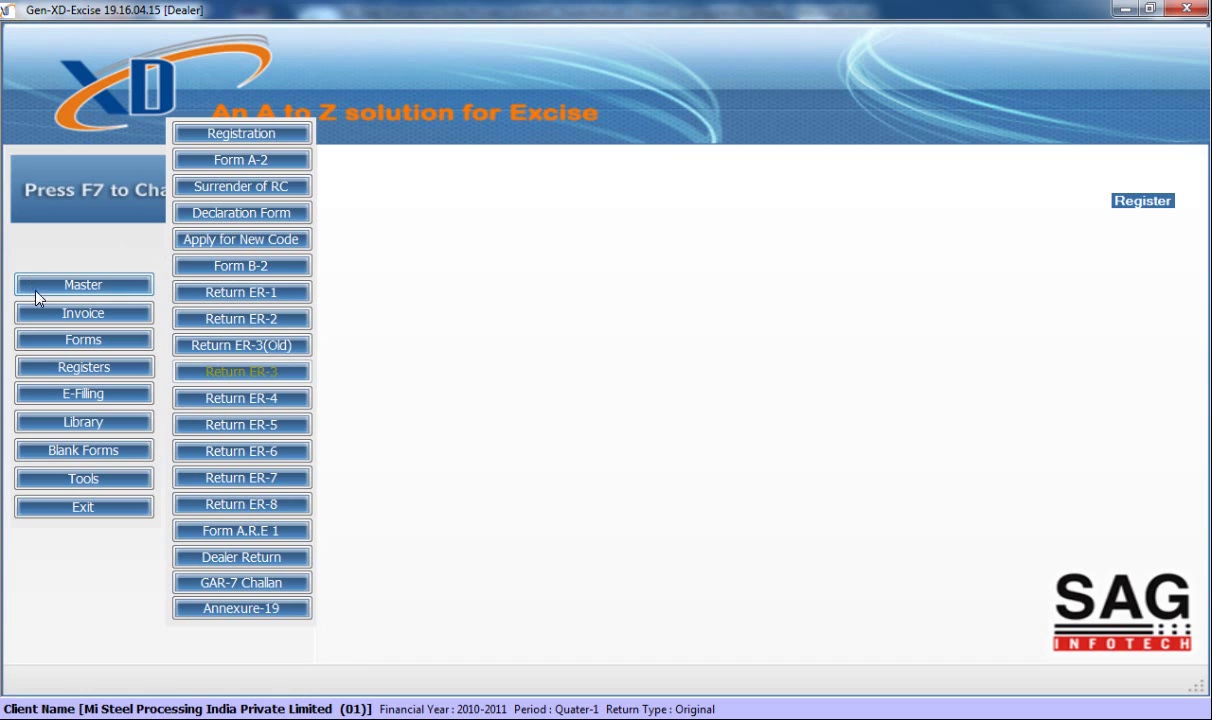
Step: Open the Form RG 23D register from the Registers list and close it
{"action": "left_click", "coordinate": [63, 370]}
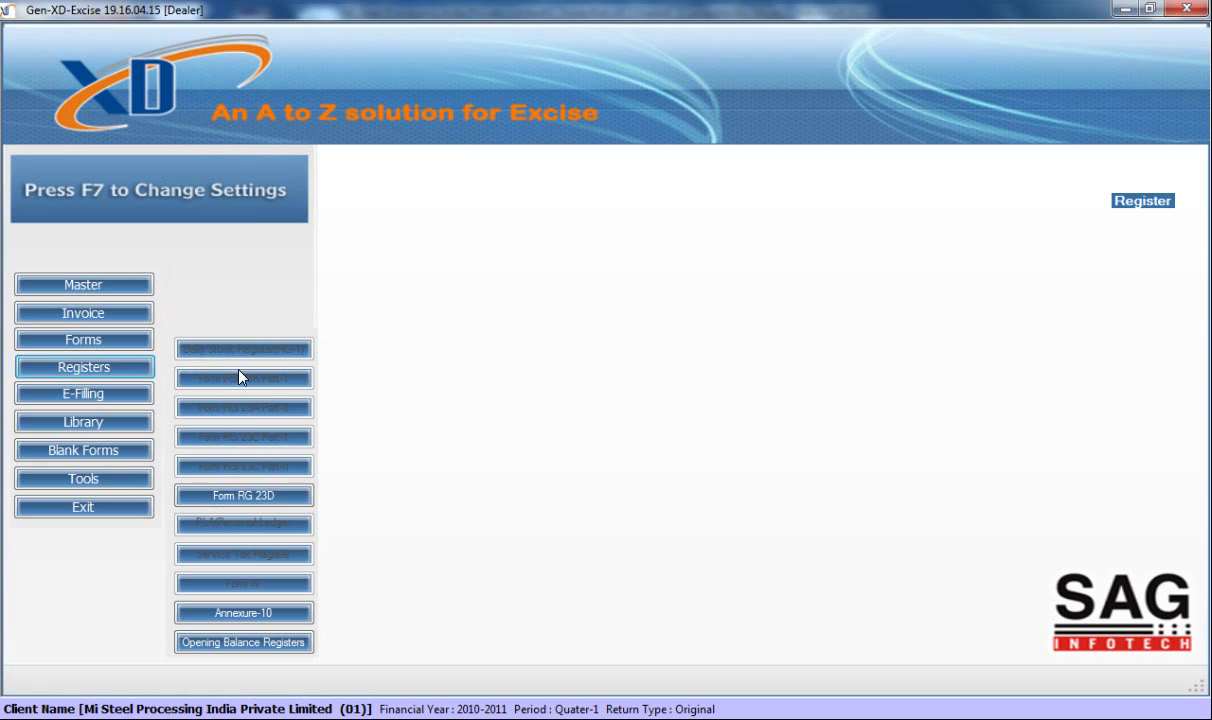
{"action": "left_click", "coordinate": [228, 505]}
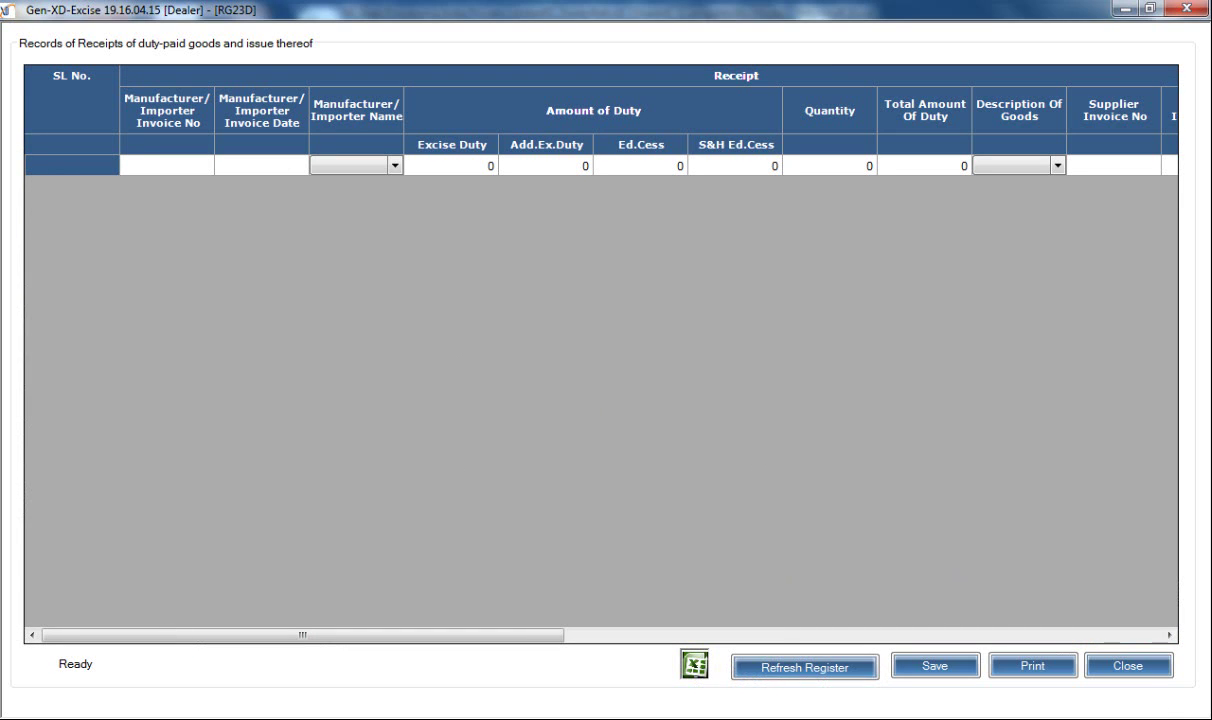
{"action": "left_click", "coordinate": [1128, 666]}
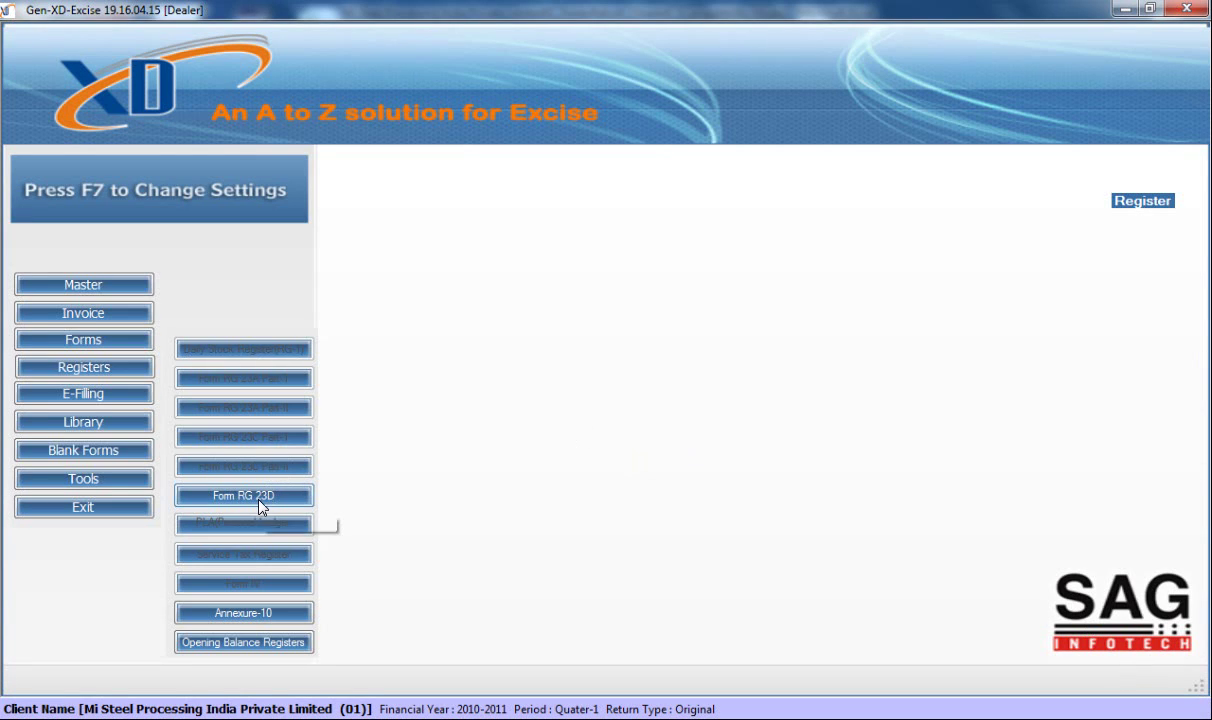
Step: Open Annexure-10, decline importing current-period purchases, check its Excel template options, and close it
{"action": "left_click", "coordinate": [236, 614]}
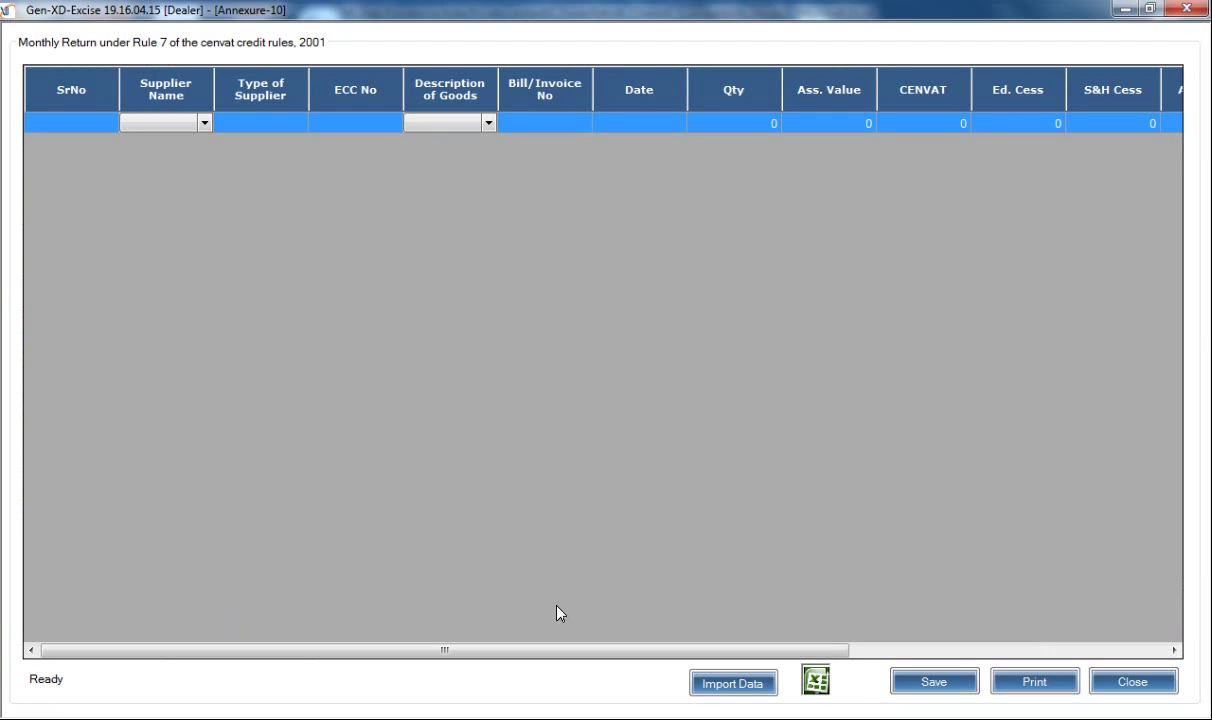
{"action": "left_click", "coordinate": [734, 687]}
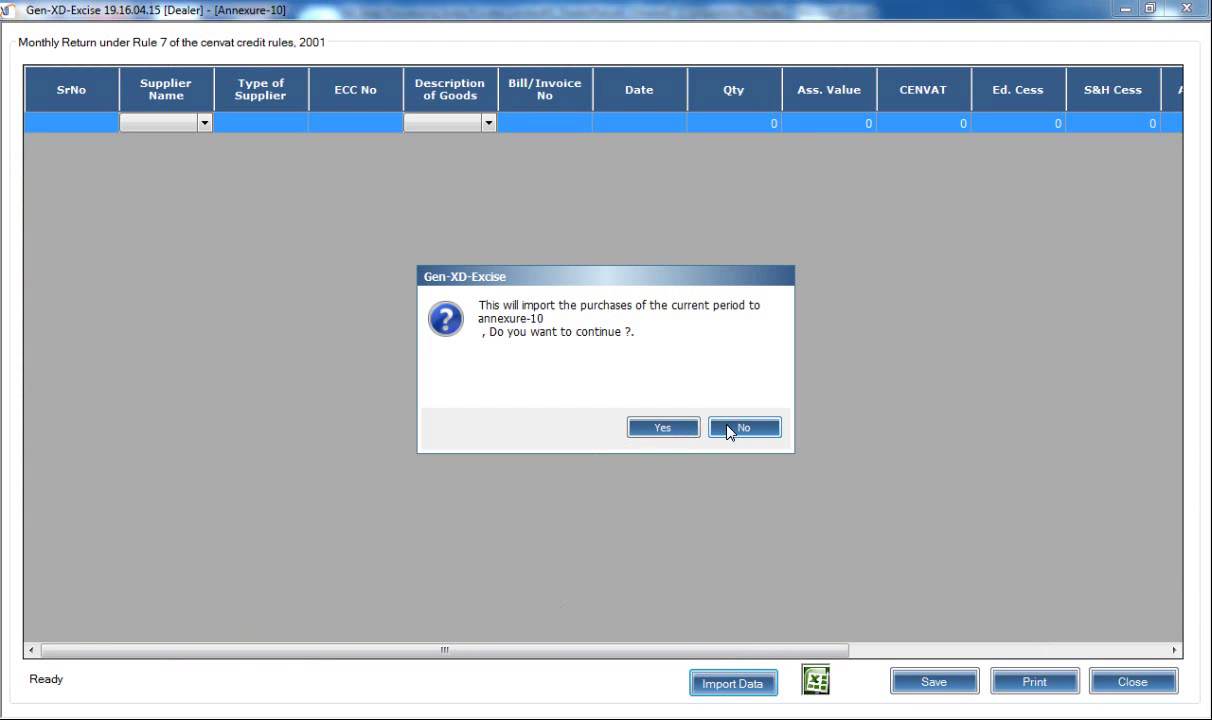
{"action": "left_click", "coordinate": [729, 429]}
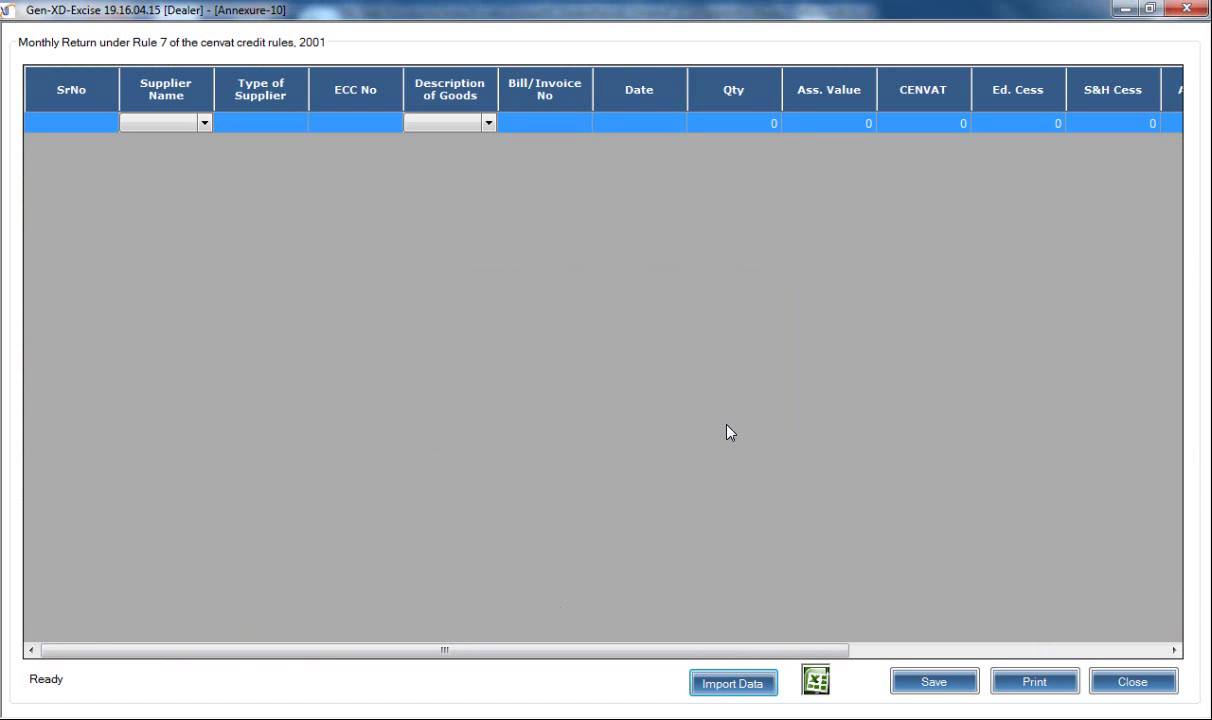
{"action": "left_click", "coordinate": [808, 678]}
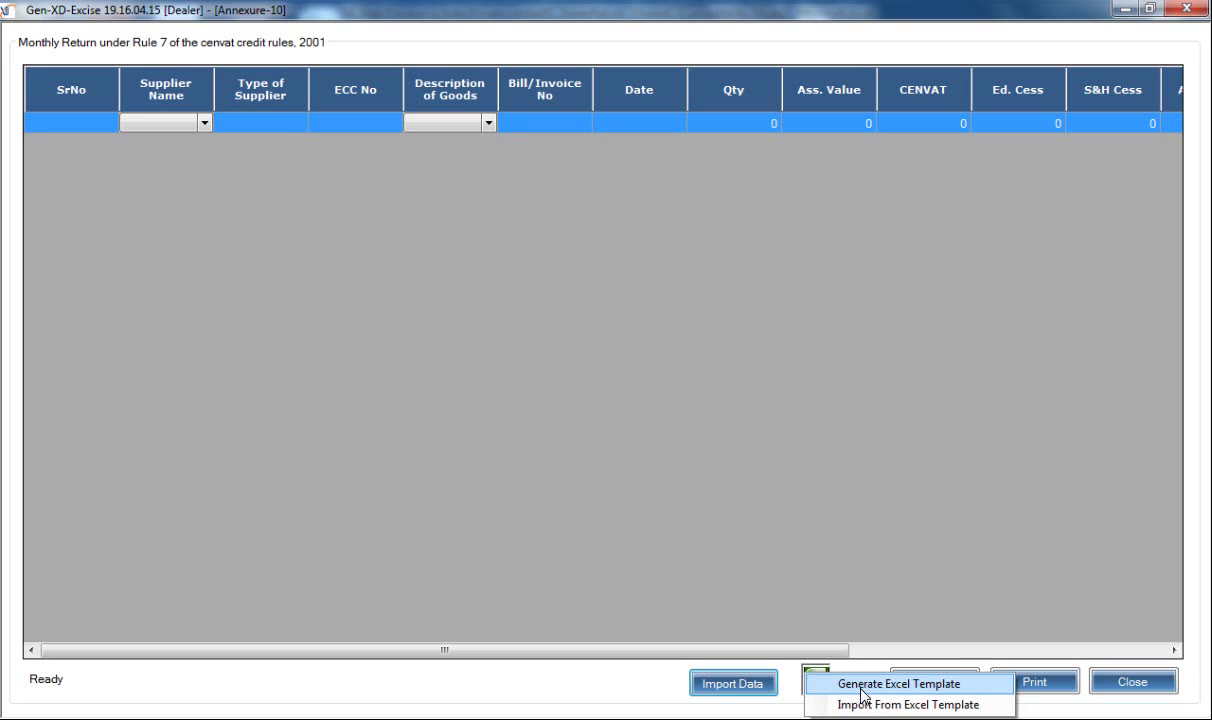
{"action": "left_click", "coordinate": [867, 580]}
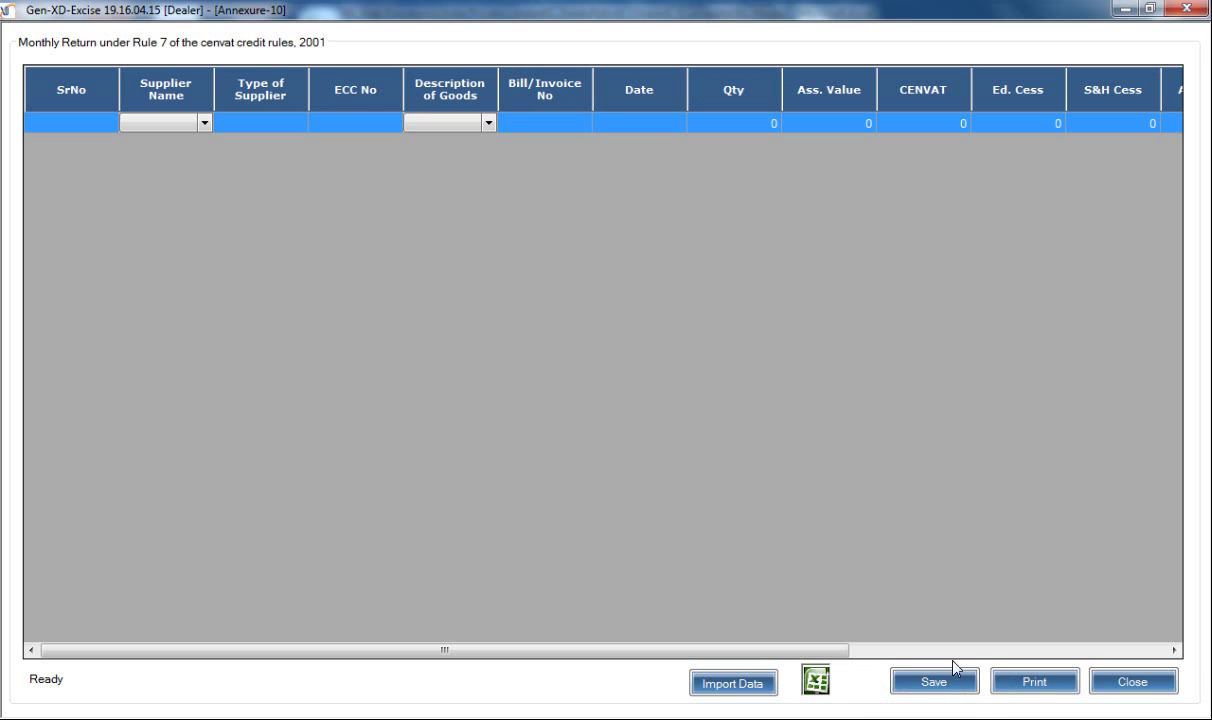
{"action": "left_click", "coordinate": [1120, 686]}
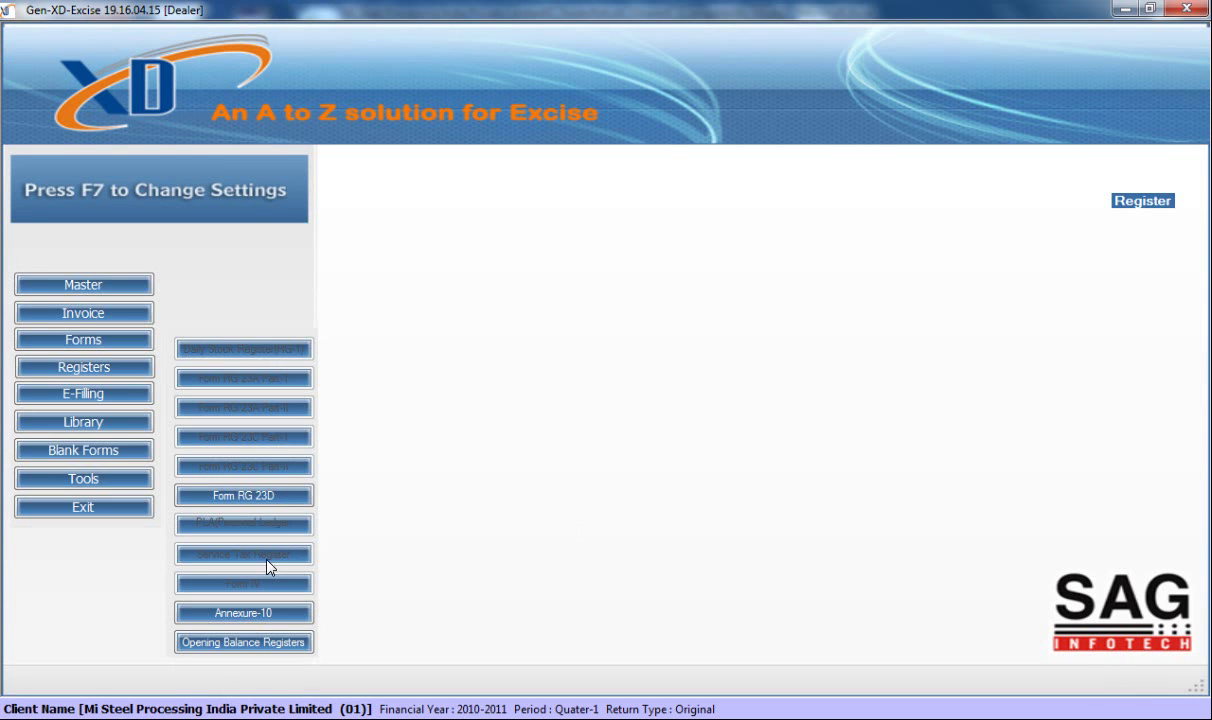
Step: Open and close the Opening Balance registers, then bring up the e-Filing screen
{"action": "left_click", "coordinate": [255, 643]}
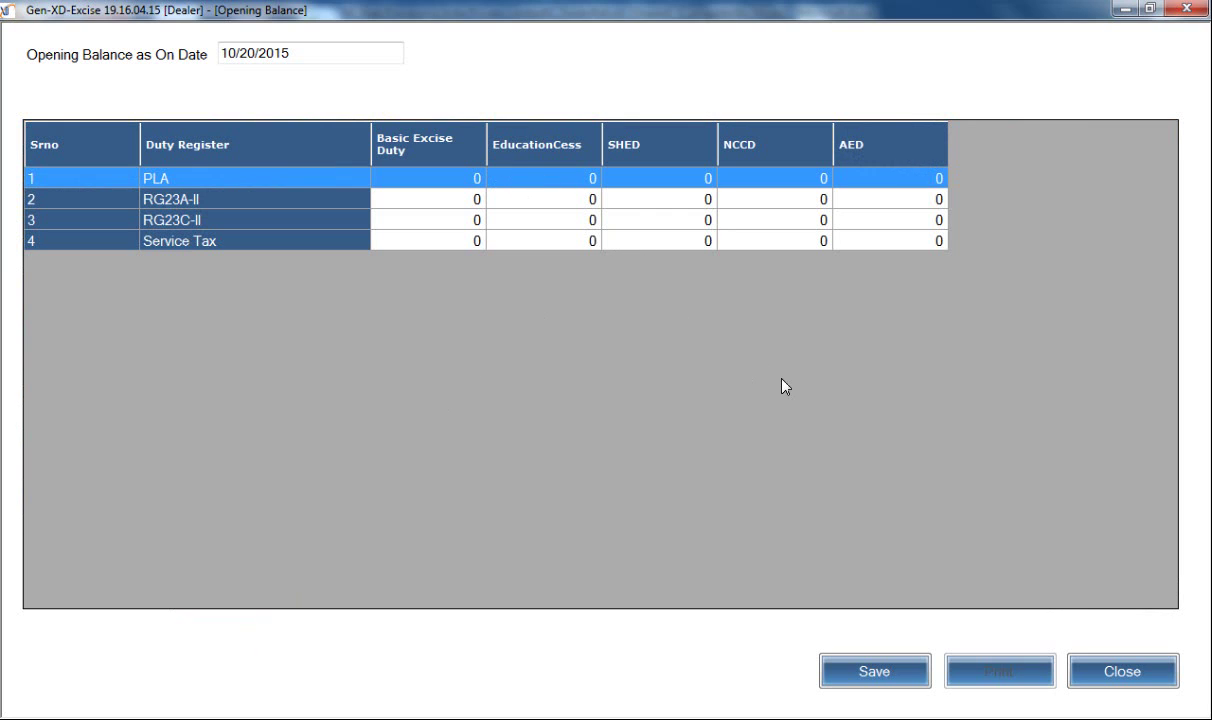
{"action": "left_click", "coordinate": [1121, 671]}
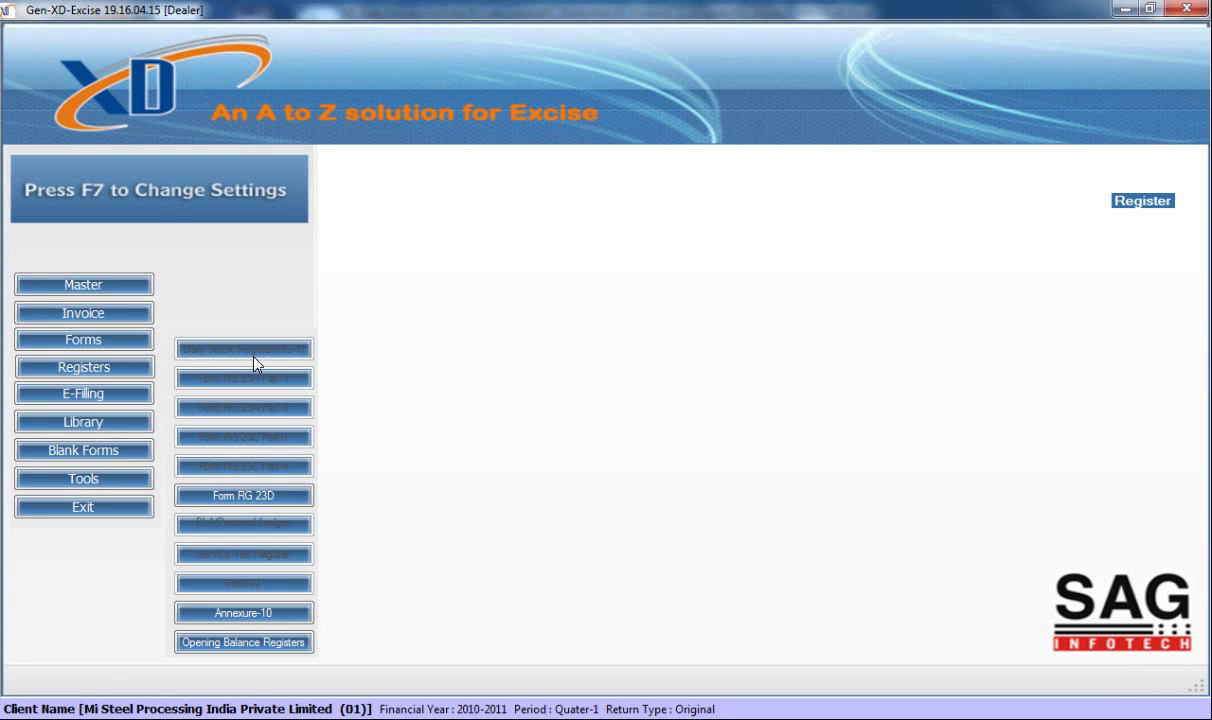
{"action": "left_click", "coordinate": [125, 398]}
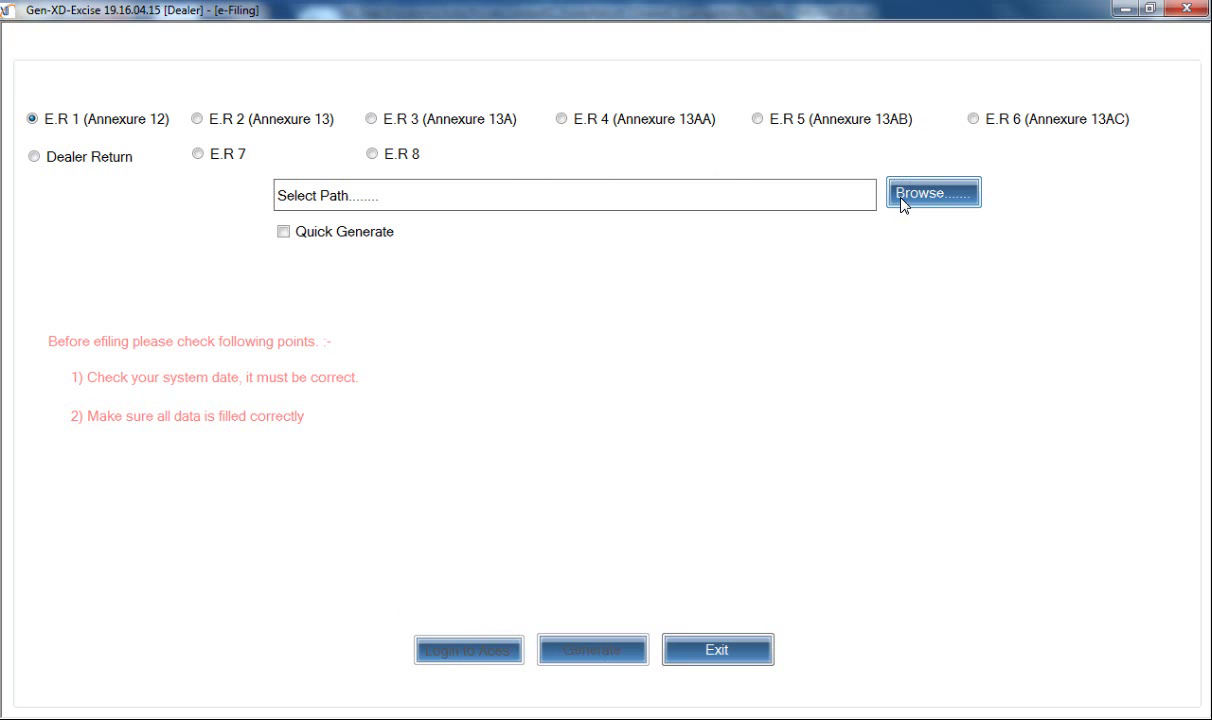
{"action": "left_click", "coordinate": [903, 195]}
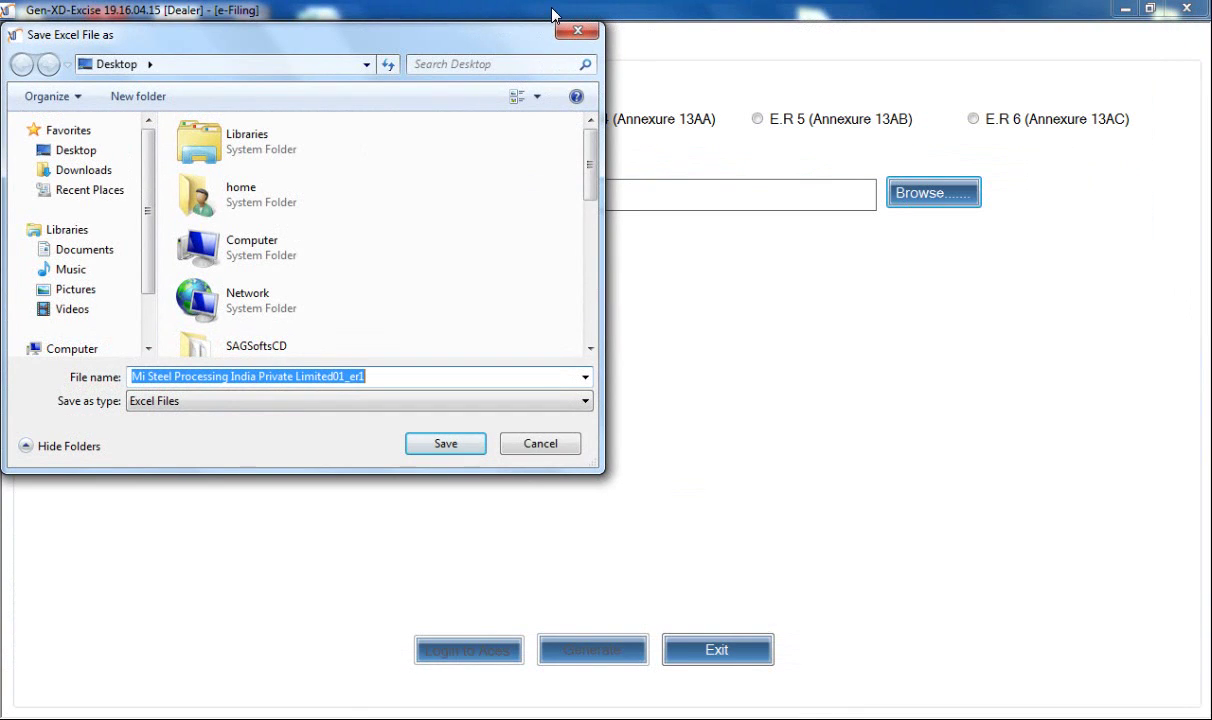
{"action": "left_click", "coordinate": [574, 35]}
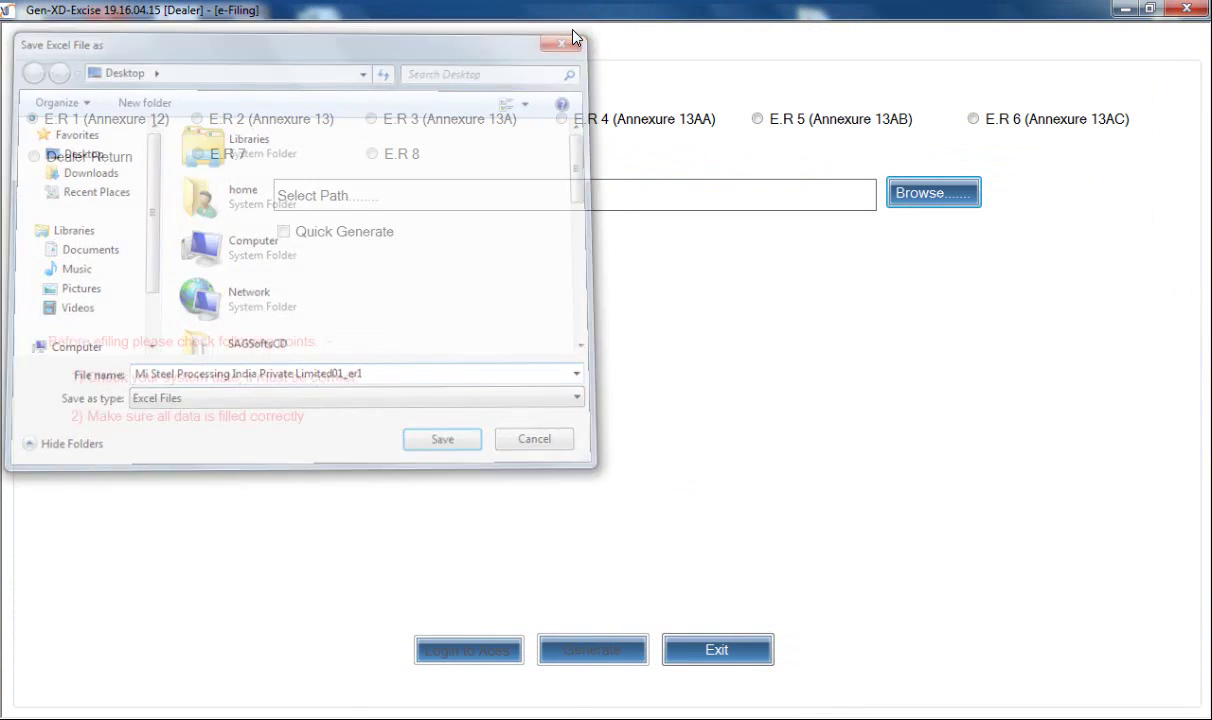
{"action": "left_click", "coordinate": [461, 121]}
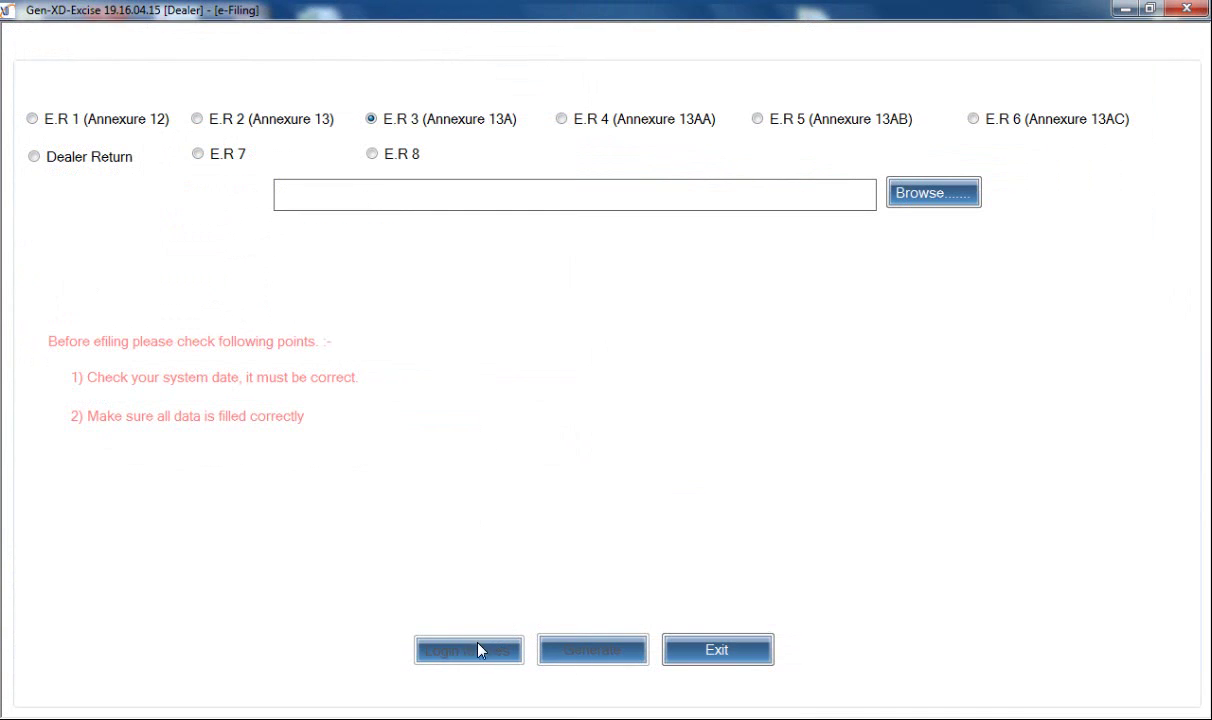
{"action": "left_click", "coordinate": [688, 652]}
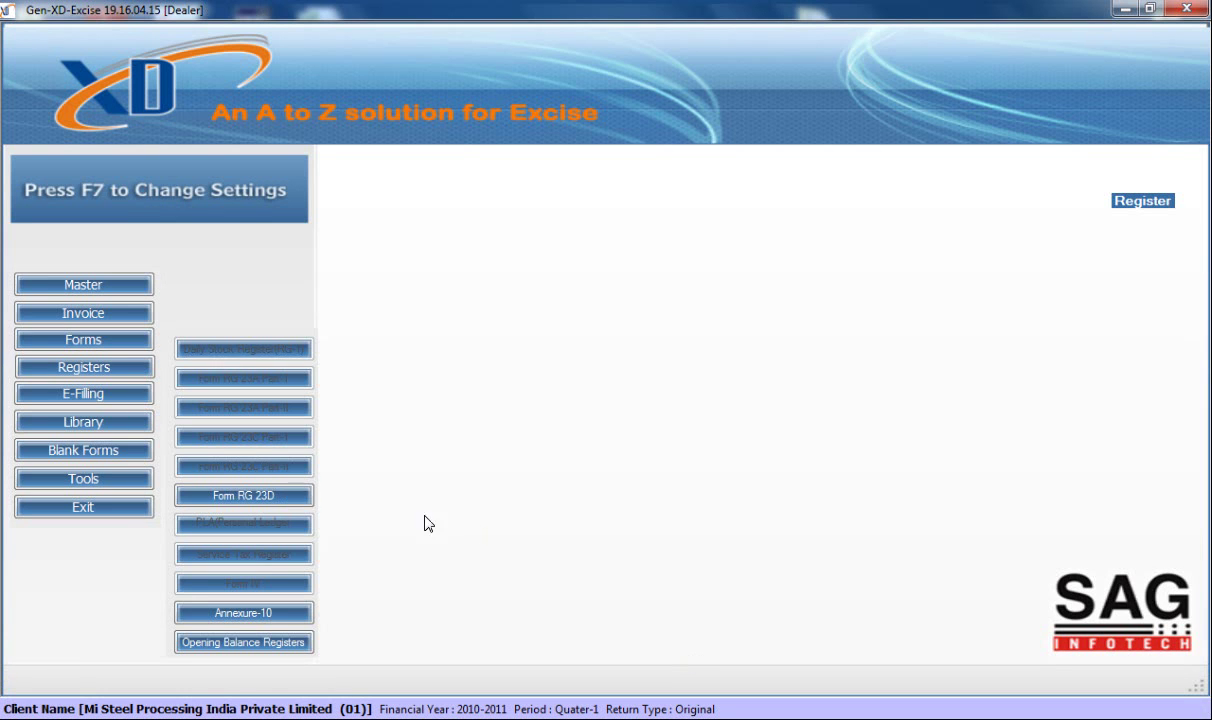